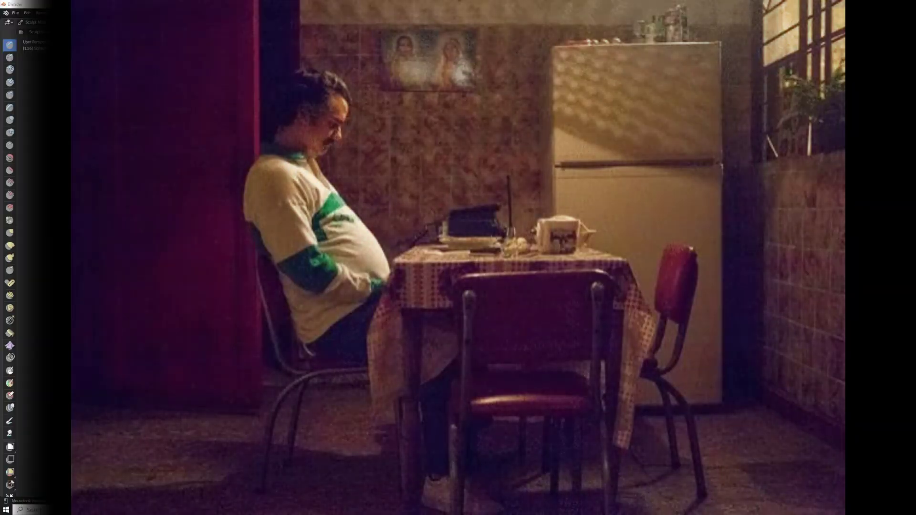
pyautogui.click(670, 77)
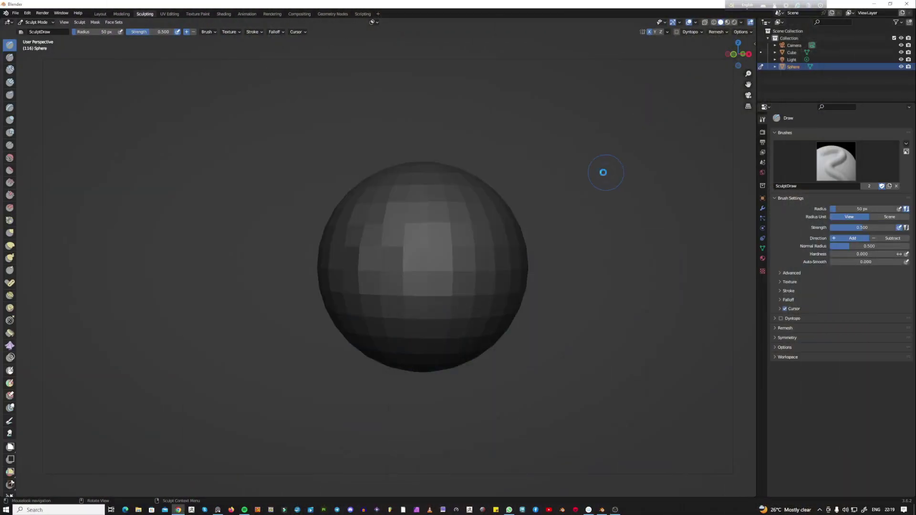
pyautogui.moveTo(588, 189); pyautogui.dragTo(583, 173)
pyautogui.keyDown('shift'); pyautogui.moveTo(583, 173); pyautogui.dragTo(518, 147, button='middle'); pyautogui.keyUp('shift')
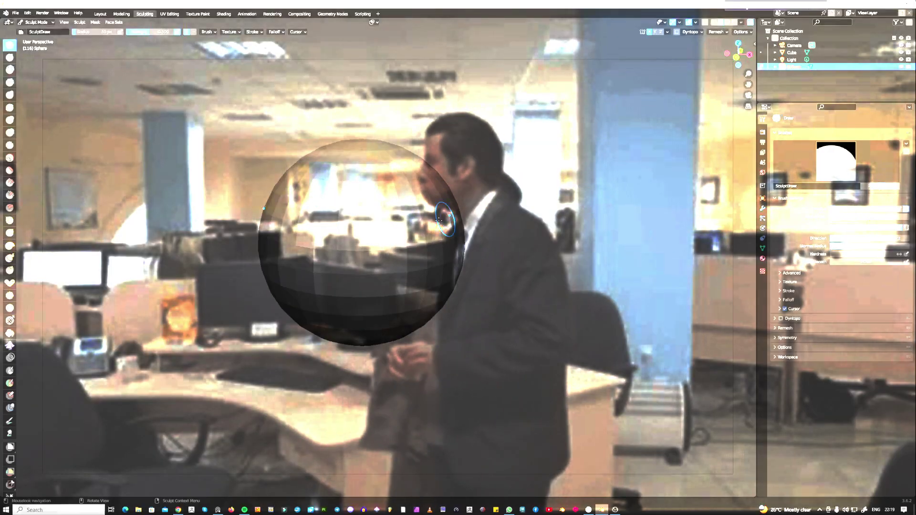
pyautogui.scroll(-1, 420, 251)
pyautogui.keyDown('ctrl'); pyautogui.moveTo(420, 252); pyautogui.dragTo(535, 160, button='middle'); pyautogui.keyUp('ctrl')
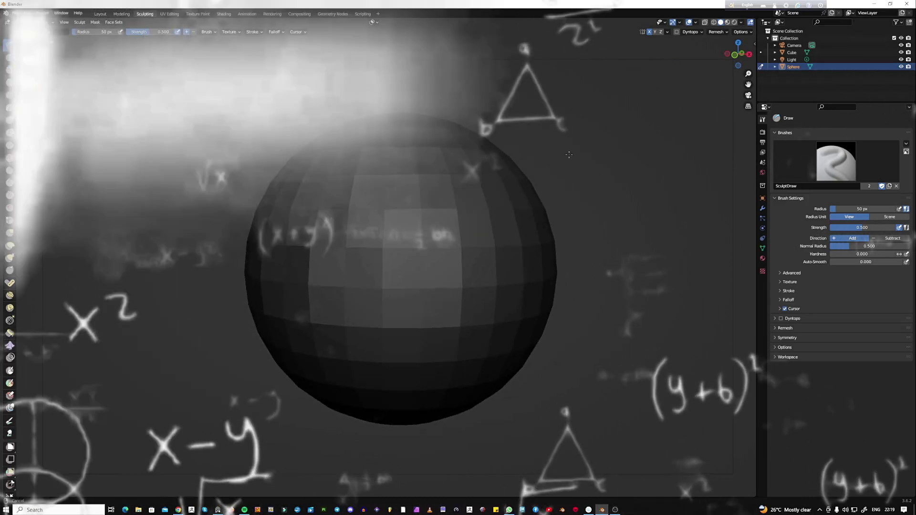
pyautogui.press('c')
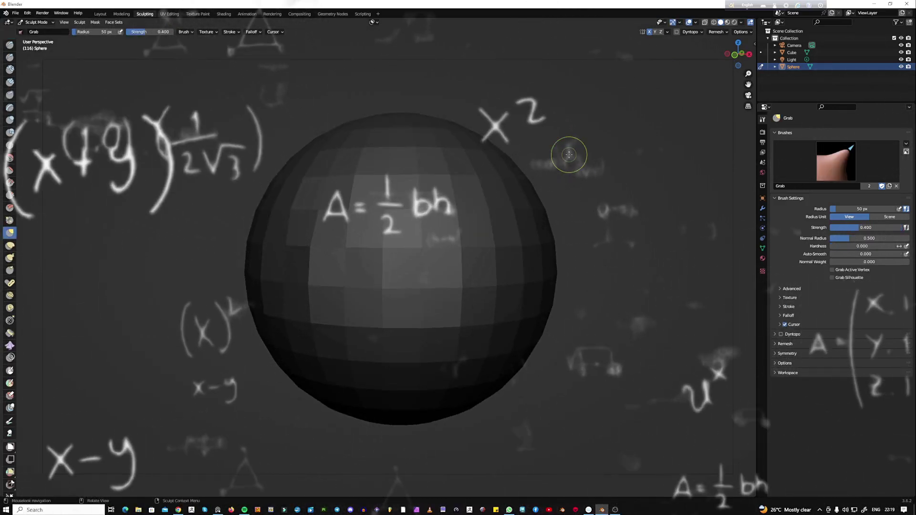
pyautogui.press('g')
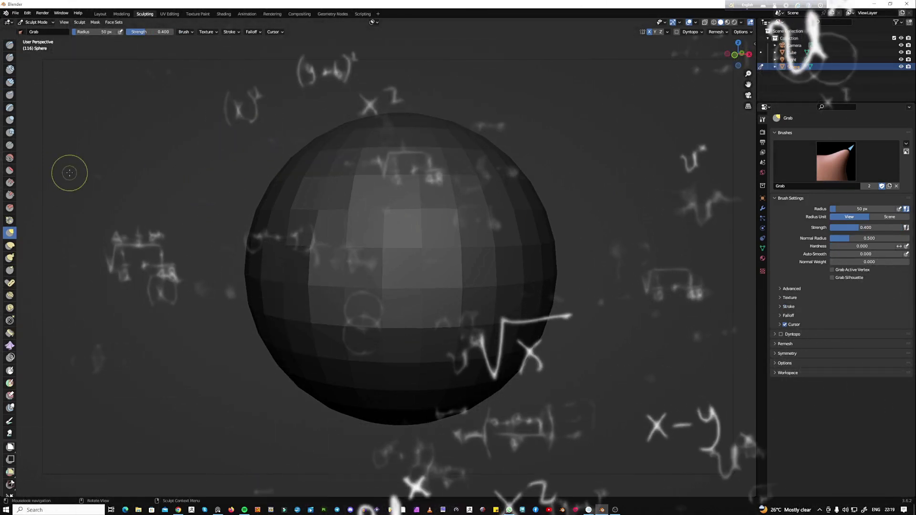
pyautogui.moveTo(17, 171)
pyautogui.mouseDown()
pyautogui.moveTo(70, 162)
pyautogui.moveTo(49, 161)
pyautogui.mouseUp()
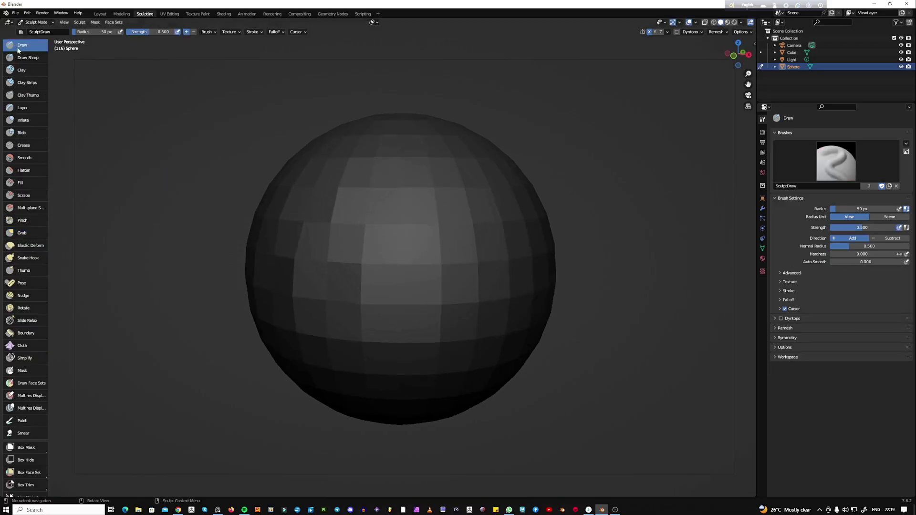
# Step: Choose the Clay Strips brush and remesh the sphere with a 0.065 m voxel size
pyautogui.click(21, 233)
pyautogui.click(26, 84)
pyautogui.moveTo(190, 122); pyautogui.dragTo(175, 124, button='middle')
pyautogui.press('r')
pyautogui.click(568, 180)
pyautogui.click(721, 32)
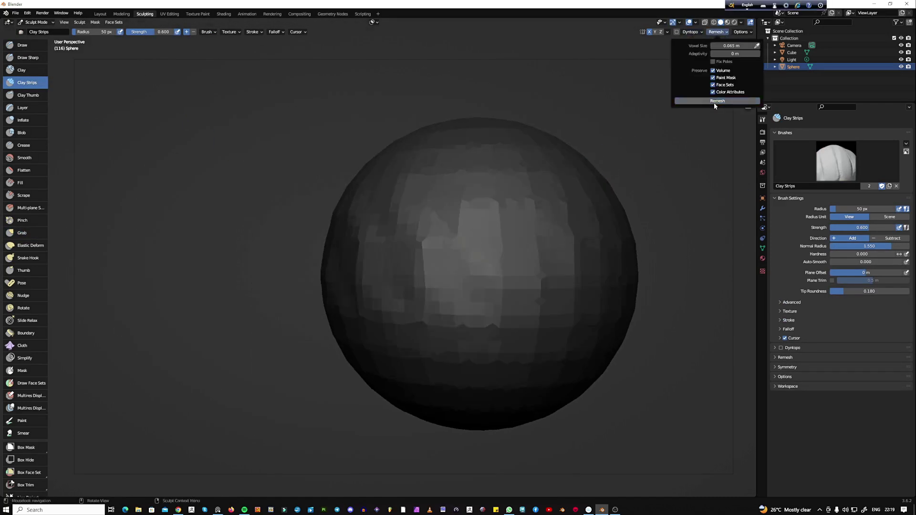
pyautogui.click(714, 101)
# Step: Enlarge the Clay Strips brush radius to 180 px
pyautogui.moveTo(490, 205); pyautogui.dragTo(498, 205)
pyautogui.moveTo(591, 203); pyautogui.dragTo(568, 220, button='middle')
pyautogui.scroll(-4, 568, 220)
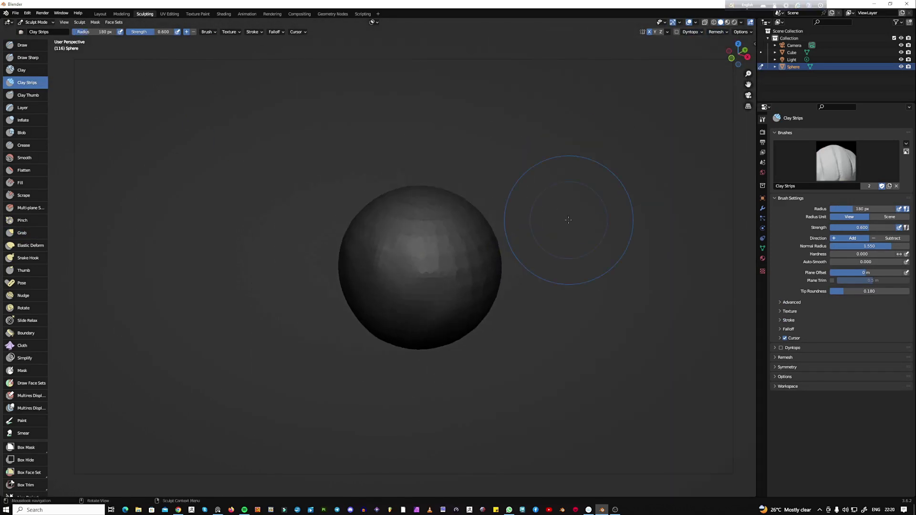
pyautogui.moveTo(412, 174); pyautogui.dragTo(387, 161, button='middle')
pyautogui.scroll(3, 387, 161)
pyautogui.moveTo(413, 203); pyautogui.dragTo(378, 186, button='middle')
pyautogui.moveTo(382, 141)
pyautogui.mouseDown(button='middle')
pyautogui.moveTo(633, 186)
pyautogui.moveTo(597, 162)
pyautogui.mouseUp(button='middle')
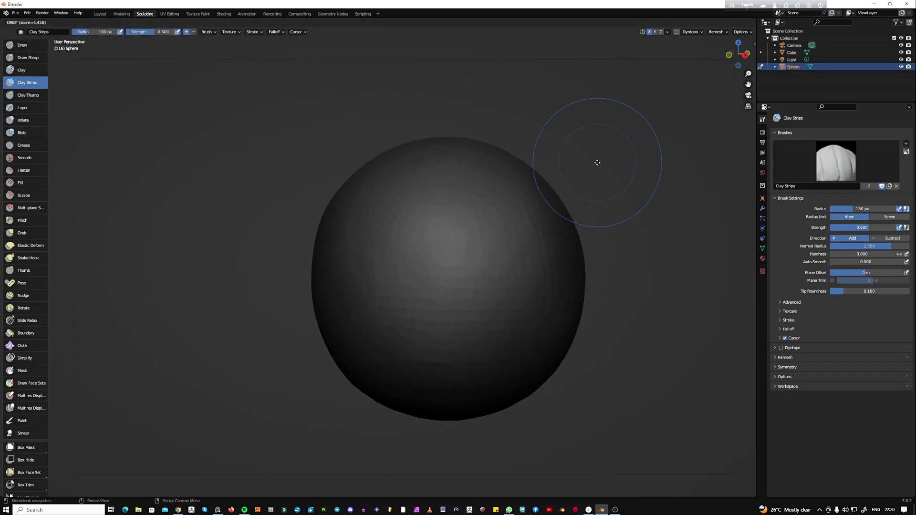
# Step: Try a skin-toned matcap and rendered shading on the sphere, ending back on the dark grey matcap in solid shading
pyautogui.click(742, 23)
pyautogui.click(735, 74)
pyautogui.click(650, 124)
pyautogui.click(735, 74)
pyautogui.click(636, 104)
pyautogui.click(728, 22)
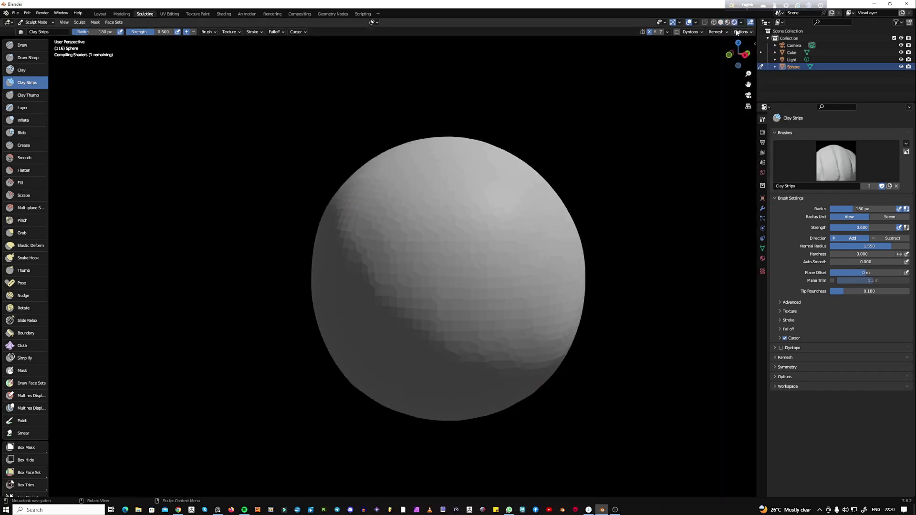
pyautogui.click(735, 23)
pyautogui.click(720, 22)
pyautogui.click(741, 31)
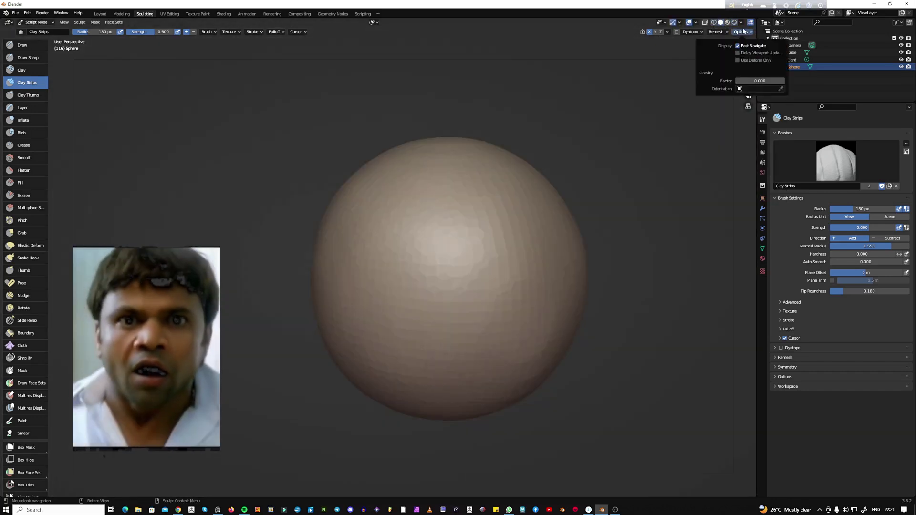
pyautogui.click(742, 22)
pyautogui.click(735, 74)
pyautogui.click(649, 102)
# Step: Remesh the sphere with a finer voxel size and enlarge the brush radius to 358 px
pyautogui.moveTo(448, 210); pyautogui.dragTo(480, 210, button='middle')
pyautogui.press('r')
pyautogui.click(480, 210)
pyautogui.hotkey('ctrl', 'r')
pyautogui.moveTo(606, 157); pyautogui.dragTo(572, 155, button='middle')
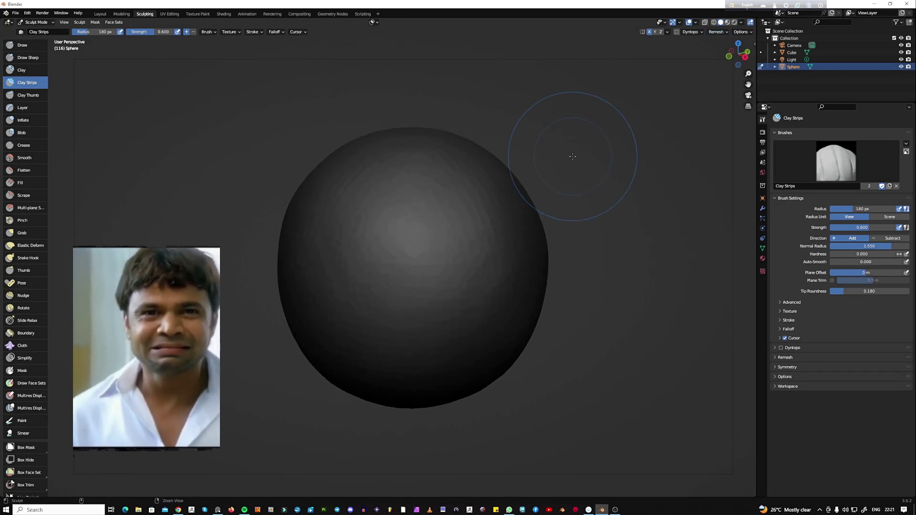
pyautogui.press('r')
pyautogui.click(626, 200)
pyautogui.rightClick(515, 177)
pyautogui.moveTo(506, 177); pyautogui.dragTo(522, 175)
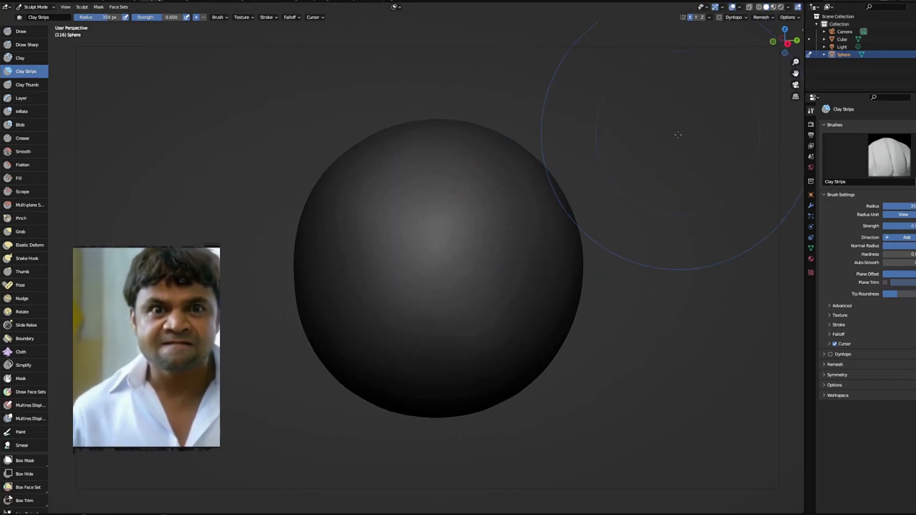
# Step: Stretch the sphere's front, underside and top outward with the Grab brush to block out the fish's head
pyautogui.moveTo(639, 142); pyautogui.dragTo(623, 179, button='middle')
pyautogui.scroll(3, 621, 183)
pyautogui.scroll(-5, 610, 196)
pyautogui.moveTo(584, 203); pyautogui.dragTo(669, 176, button='middle')
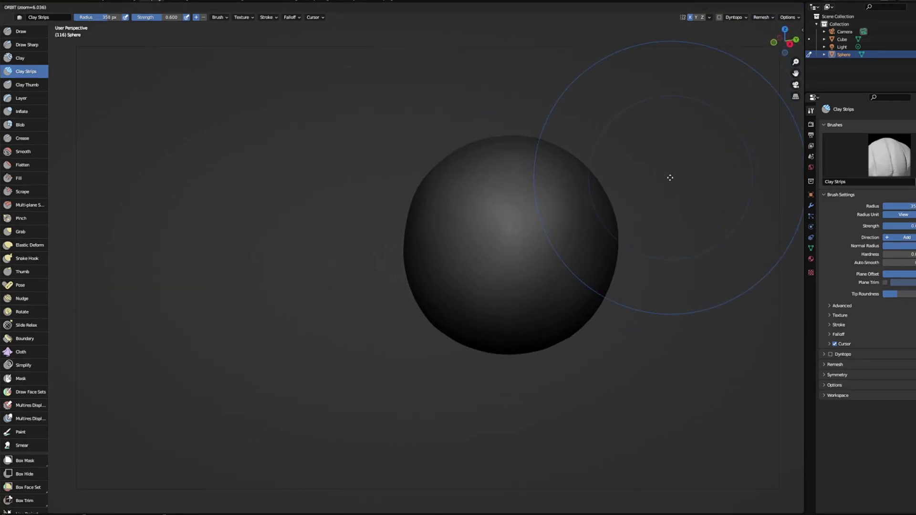
pyautogui.press('g')
pyautogui.moveTo(403, 234); pyautogui.dragTo(375, 217)
pyautogui.moveTo(389, 332); pyautogui.dragTo(586, 409, button='middle')
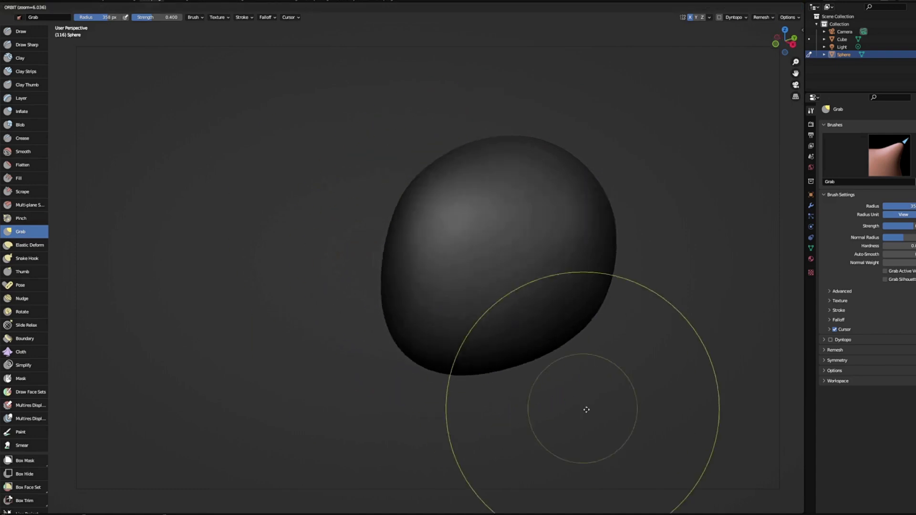
pyautogui.moveTo(586, 329); pyautogui.dragTo(557, 358)
pyautogui.moveTo(527, 158); pyautogui.dragTo(523, 125)
# Step: Pull the rear of the body backward with the Grab brush into a long tapered tail end
pyautogui.moveTo(483, 128); pyautogui.dragTo(574, 345, button='middle')
pyautogui.moveTo(664, 290); pyautogui.dragTo(668, 286, button='middle')
pyautogui.moveTo(640, 243); pyautogui.dragTo(704, 235)
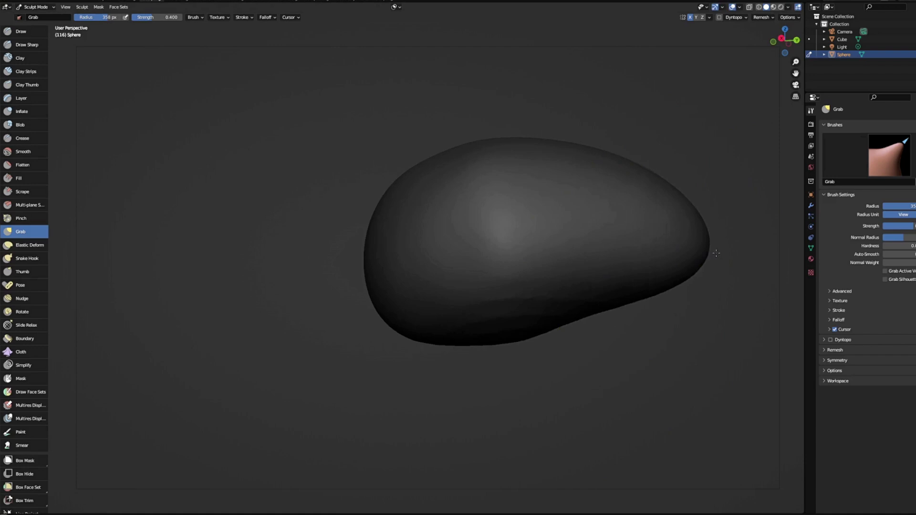
pyautogui.moveTo(592, 115); pyautogui.dragTo(570, 99, button='middle')
pyautogui.moveTo(405, 167)
pyautogui.mouseDown(button='middle')
pyautogui.moveTo(364, 178)
pyautogui.moveTo(358, 167)
pyautogui.mouseUp(button='middle')
pyautogui.moveTo(692, 202); pyautogui.dragTo(739, 187)
pyautogui.moveTo(738, 186); pyautogui.dragTo(357, 174, button='middle')
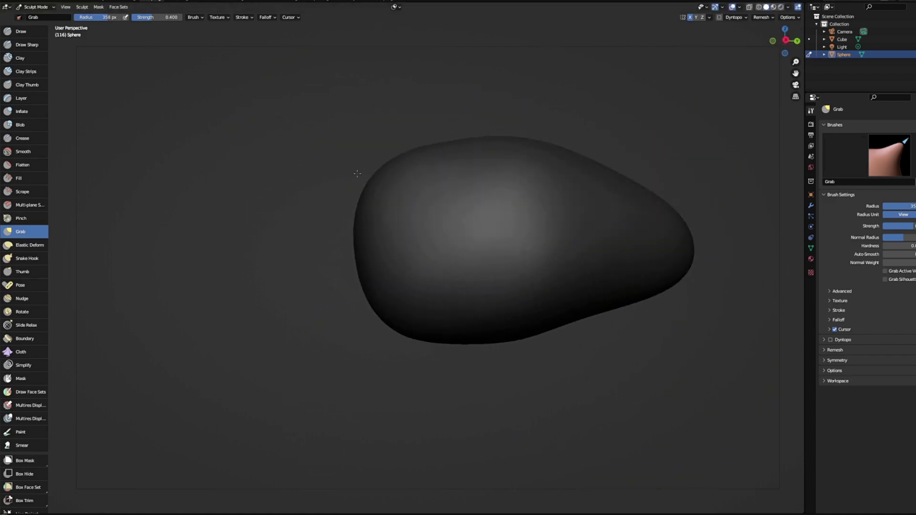
# Step: Build up Clay Strips strokes on the head's front and lower side with 215 px radius and 0.675 strength
pyautogui.moveTo(397, 392)
pyautogui.mouseDown(button='middle')
pyautogui.moveTo(505, 317)
pyautogui.moveTo(556, 360)
pyautogui.mouseUp(button='middle')
pyautogui.press('c')
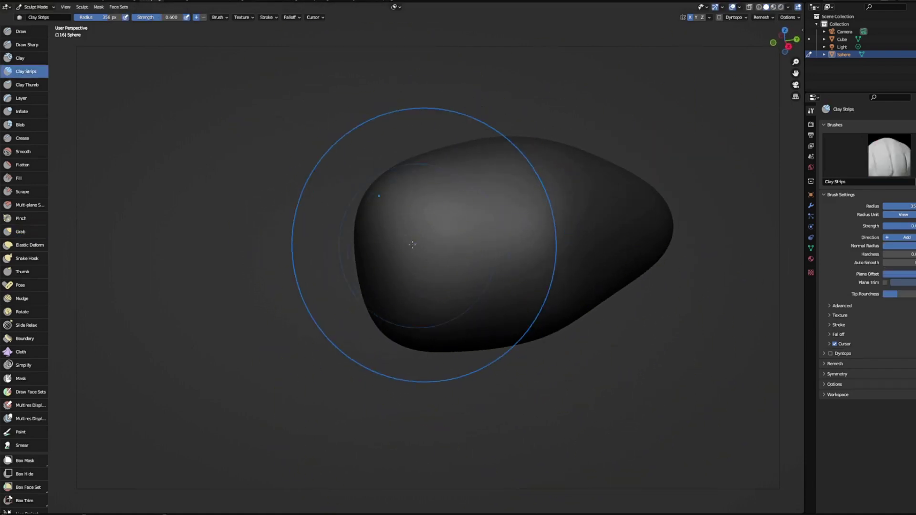
pyautogui.moveTo(356, 238); pyautogui.dragTo(347, 239)
pyautogui.moveTo(406, 218)
pyautogui.mouseDown(button='middle')
pyautogui.moveTo(419, 193)
pyautogui.moveTo(417, 356)
pyautogui.moveTo(403, 334)
pyautogui.mouseUp(button='middle')
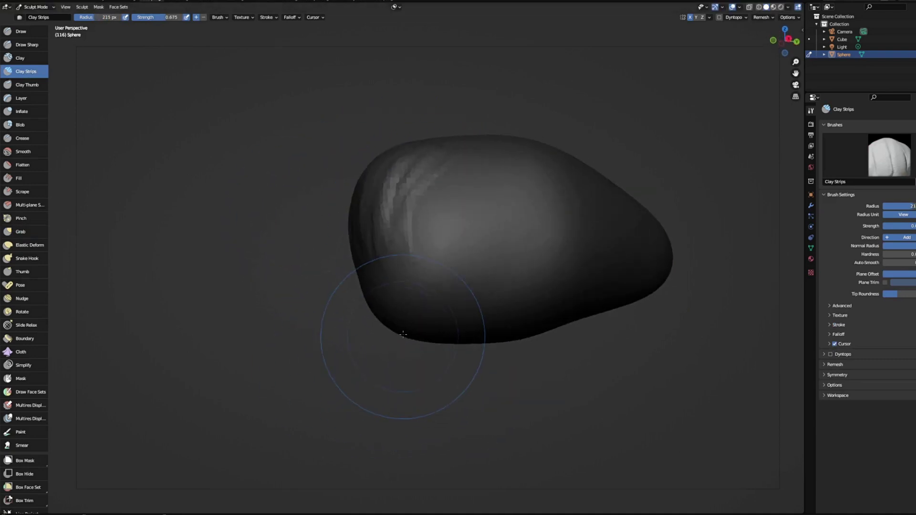
pyautogui.moveTo(549, 375); pyautogui.dragTo(478, 184, button='middle')
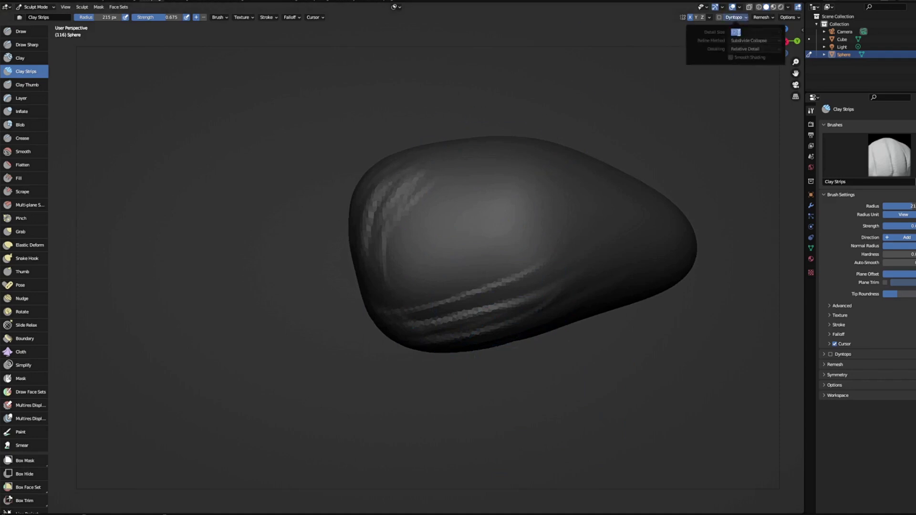
# Step: Pull a tall dorsal fin out of the top of the body with the Grab brush
pyautogui.press('g')
pyautogui.moveTo(488, 137); pyautogui.dragTo(473, 127, button='middle')
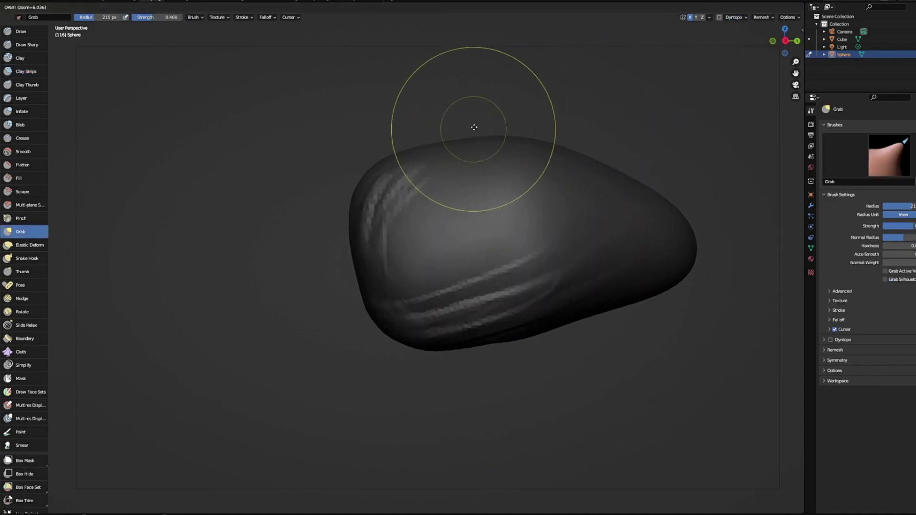
pyautogui.moveTo(502, 85); pyautogui.dragTo(554, 113, button='middle')
pyautogui.moveTo(547, 116); pyautogui.dragTo(536, 2)
pyautogui.moveTo(534, 43); pyautogui.dragTo(505, 91, button='middle')
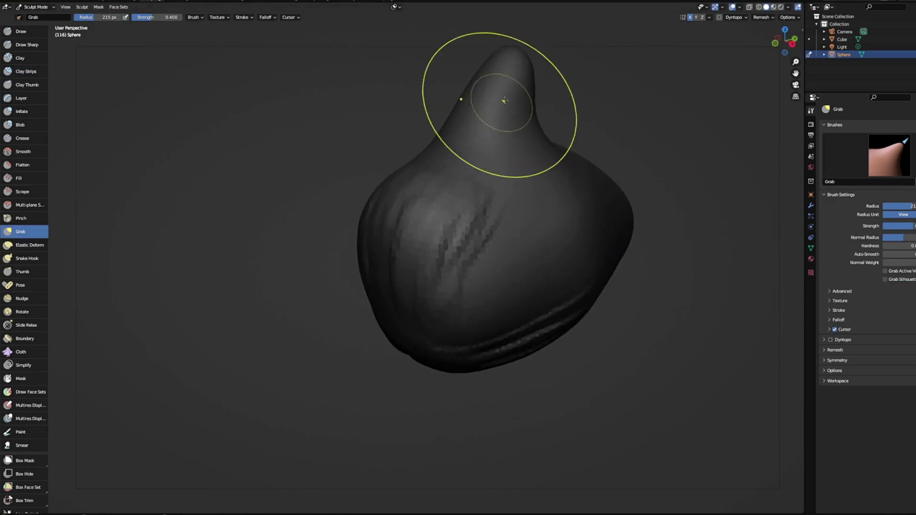
pyautogui.moveTo(575, 104); pyautogui.dragTo(541, 148, button='middle')
pyautogui.moveTo(539, 148); pyautogui.dragTo(523, 177)
pyautogui.moveTo(521, 180); pyautogui.dragTo(460, 136, button='middle')
pyautogui.moveTo(489, 64); pyautogui.dragTo(522, 61)
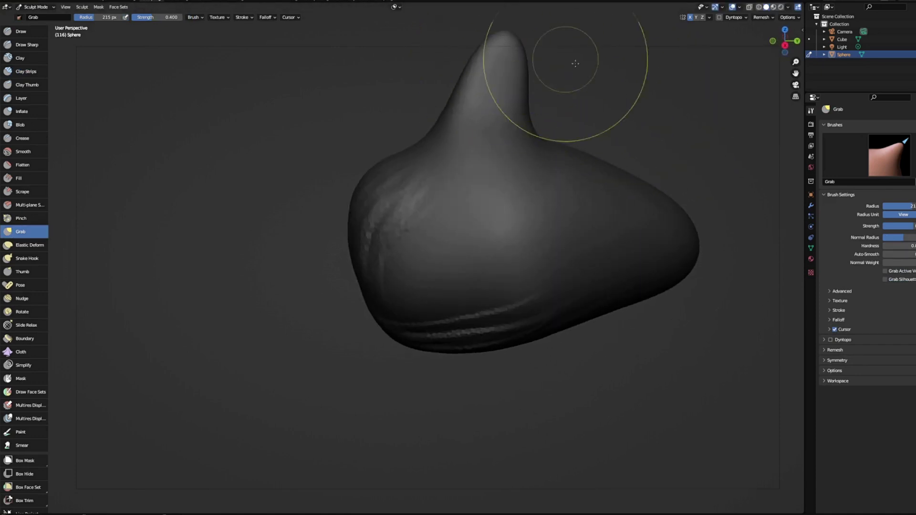
# Step: Extend the dorsal fin further upward with the Grab brush to refine its silhouette
pyautogui.keyDown('shift'); pyautogui.moveTo(632, 103); pyautogui.dragTo(590, 162, button='middle'); pyautogui.keyUp('shift')
pyautogui.keyDown('shift'); pyautogui.moveTo(556, 117); pyautogui.dragTo(582, 160, button='middle'); pyautogui.keyUp('shift')
pyautogui.moveTo(465, 177); pyautogui.dragTo(488, 133)
pyautogui.moveTo(488, 133); pyautogui.dragTo(479, 163, button='middle')
pyautogui.moveTo(482, 162); pyautogui.dragTo(486, 131)
# Step: Shape a fin on the underside of the body with the Grab brush
pyautogui.moveTo(565, 155)
pyautogui.mouseDown(button='middle')
pyautogui.moveTo(661, 170)
pyautogui.moveTo(654, 191)
pyautogui.mouseUp(button='middle')
pyautogui.moveTo(552, 453); pyautogui.dragTo(550, 444)
pyautogui.moveTo(680, 363)
pyautogui.mouseDown(button='middle')
pyautogui.moveTo(649, 350)
pyautogui.moveTo(662, 339)
pyautogui.mouseUp(button='middle')
pyautogui.scroll(-1, 663, 340)
# Step: Pull the tail end up and down with the Grab brush to form a two-lobed tail fin
pyautogui.moveTo(575, 195)
pyautogui.mouseDown(button='middle')
pyautogui.moveTo(497, 191)
pyautogui.moveTo(477, 205)
pyautogui.moveTo(491, 399)
pyautogui.moveTo(587, 362)
pyautogui.moveTo(569, 306)
pyautogui.moveTo(491, 399)
pyautogui.moveTo(557, 380)
pyautogui.moveTo(421, 349)
pyautogui.mouseUp(button='middle')
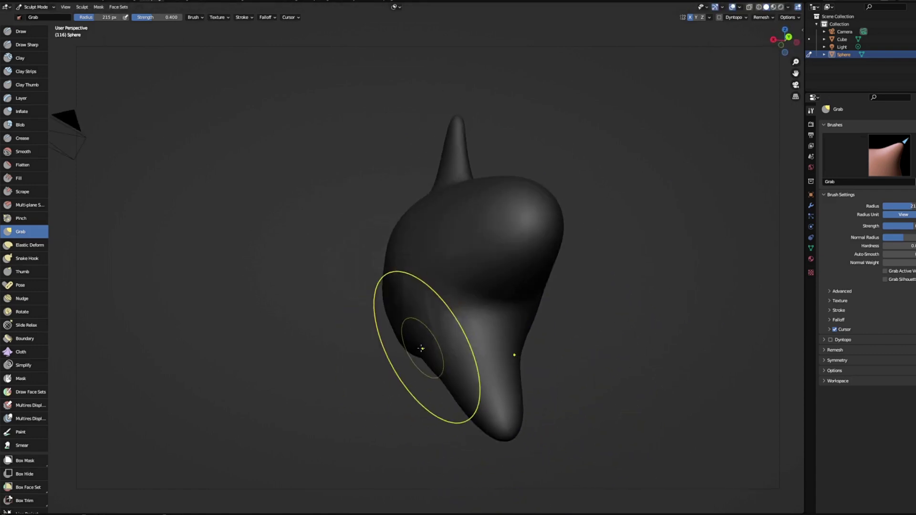
pyautogui.moveTo(492, 401)
pyautogui.mouseDown(button='middle')
pyautogui.moveTo(532, 420)
pyautogui.moveTo(671, 251)
pyautogui.moveTo(695, 184)
pyautogui.moveTo(656, 276)
pyautogui.moveTo(686, 378)
pyautogui.moveTo(515, 303)
pyautogui.moveTo(565, 276)
pyautogui.mouseUp(button='middle')
pyautogui.moveTo(537, 208); pyautogui.dragTo(557, 162)
pyautogui.moveTo(553, 324); pyautogui.dragTo(549, 360)
pyautogui.moveTo(595, 272)
pyautogui.mouseDown(button='middle')
pyautogui.moveTo(550, 356)
pyautogui.moveTo(450, 362)
pyautogui.mouseUp(button='middle')
pyautogui.moveTo(521, 382)
pyautogui.mouseDown(button='middle')
pyautogui.moveTo(559, 351)
pyautogui.moveTo(603, 284)
pyautogui.moveTo(692, 356)
pyautogui.mouseUp(button='middle')
pyautogui.moveTo(554, 205)
pyautogui.mouseDown(button='middle')
pyautogui.moveTo(608, 234)
pyautogui.moveTo(554, 201)
pyautogui.mouseUp(button='middle')
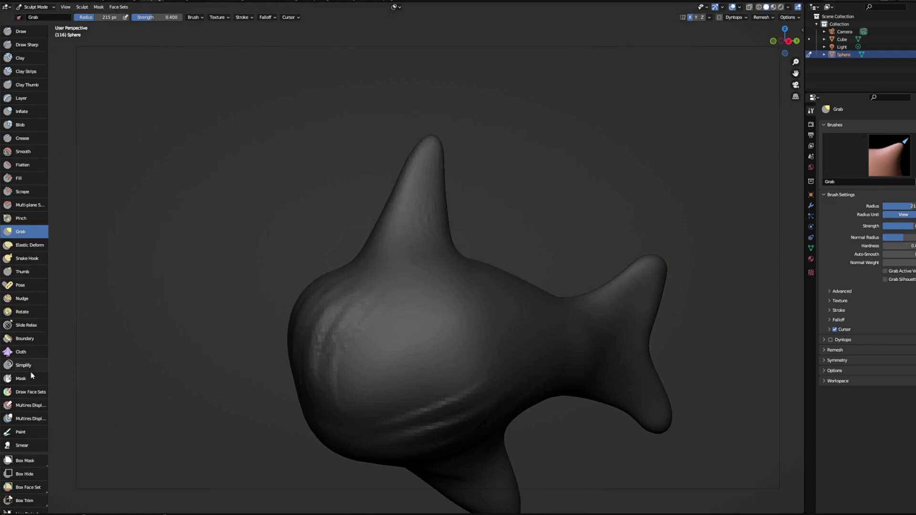
# Step: Thin and sharpen the dorsal fin's edges and tip with the Pinch brush
pyautogui.click(21, 219)
pyautogui.moveTo(381, 206); pyautogui.dragTo(440, 237, button='middle')
pyautogui.moveTo(440, 237); pyautogui.dragTo(455, 151)
pyautogui.moveTo(497, 210); pyautogui.dragTo(436, 199, button='middle')
pyautogui.moveTo(436, 199); pyautogui.dragTo(449, 159)
pyautogui.moveTo(448, 159)
pyautogui.mouseDown(button='middle')
pyautogui.moveTo(457, 164)
pyautogui.moveTo(437, 156)
pyautogui.mouseUp(button='middle')
# Step: Reshape the dorsal fin and stretch the tail fin's lobes backward with the Grab brush
pyautogui.click(21, 232)
pyautogui.moveTo(382, 187); pyautogui.dragTo(391, 188)
pyautogui.moveTo(444, 192); pyautogui.dragTo(464, 199, button='middle')
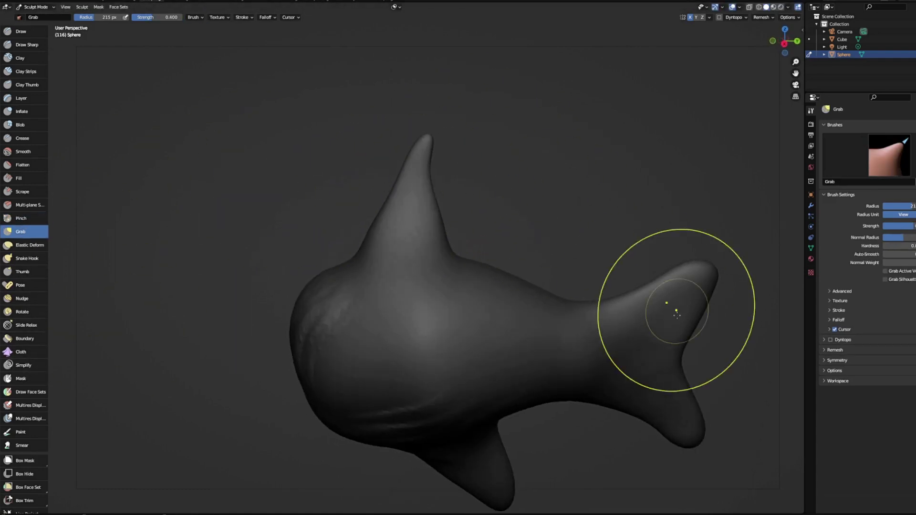
# Step: Thin and sharpen the edges of the tail fin's lobes with the Pinch brush
pyautogui.click(21, 218)
pyautogui.moveTo(549, 267); pyautogui.dragTo(626, 283, button='middle')
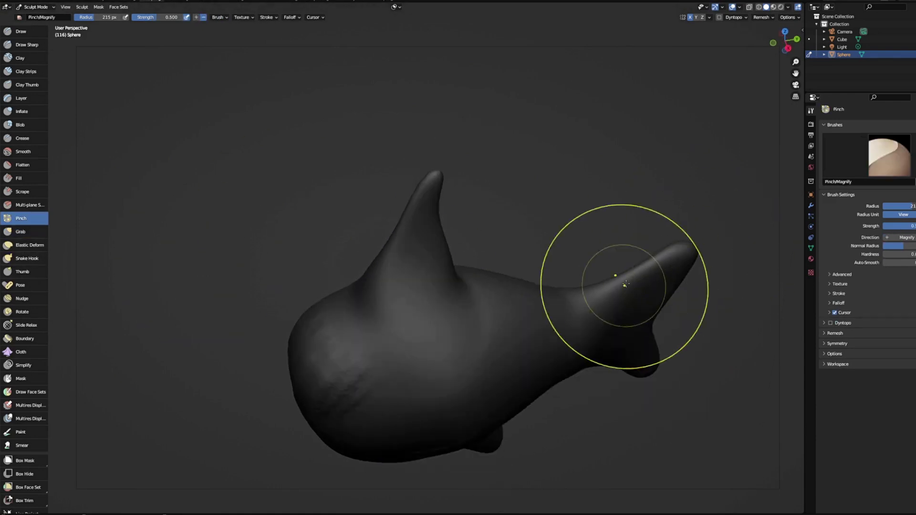
pyautogui.moveTo(693, 240); pyautogui.dragTo(718, 284, button='middle')
pyautogui.moveTo(734, 381); pyautogui.dragTo(711, 377, button='middle')
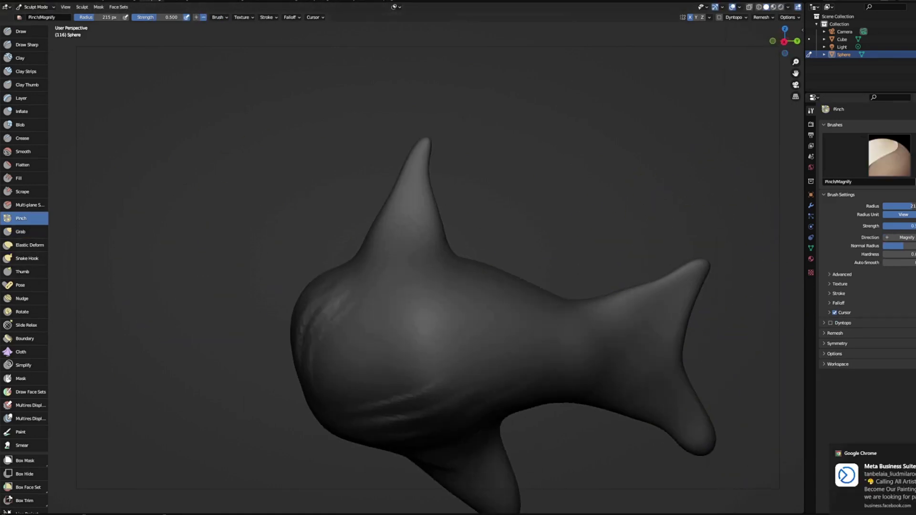
pyautogui.keyDown('shift'); pyautogui.moveTo(686, 245); pyautogui.dragTo(662, 182, button='middle'); pyautogui.keyUp('shift')
pyautogui.moveTo(723, 306)
pyautogui.mouseDown(button='middle')
pyautogui.moveTo(682, 309)
pyautogui.moveTo(654, 328)
pyautogui.mouseUp(button='middle')
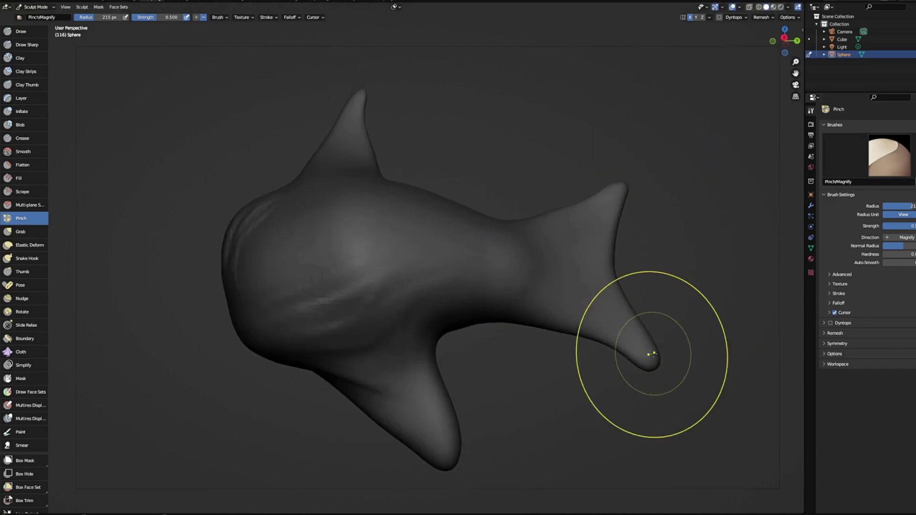
# Step: Adjust the tip of the underside fin with the Grab brush
pyautogui.press('g')
pyautogui.moveTo(454, 468); pyautogui.dragTo(440, 457)
pyautogui.moveTo(435, 391); pyautogui.dragTo(462, 409, button='middle')
pyautogui.moveTo(444, 358); pyautogui.dragTo(501, 385, button='middle')
# Step: Push the lower front of the head downward and shift the dorsal fin's tip backward with the Grab brush
pyautogui.moveTo(262, 358); pyautogui.dragTo(268, 374)
pyautogui.moveTo(329, 372); pyautogui.dragTo(273, 374, button='middle')
pyautogui.moveTo(253, 418); pyautogui.dragTo(257, 436, button='middle')
pyautogui.moveTo(208, 168); pyautogui.dragTo(216, 123, button='middle')
pyautogui.moveTo(364, 79); pyautogui.dragTo(384, 80)
pyautogui.moveTo(377, 93)
pyautogui.mouseDown(button='middle')
pyautogui.moveTo(368, 109)
pyautogui.moveTo(471, 96)
pyautogui.moveTo(607, 163)
pyautogui.mouseUp(button='middle')
# Step: Save the scene as untitled.blend in the D:\3d works\horror fish folder
pyautogui.hotkey('ctrl', 's')
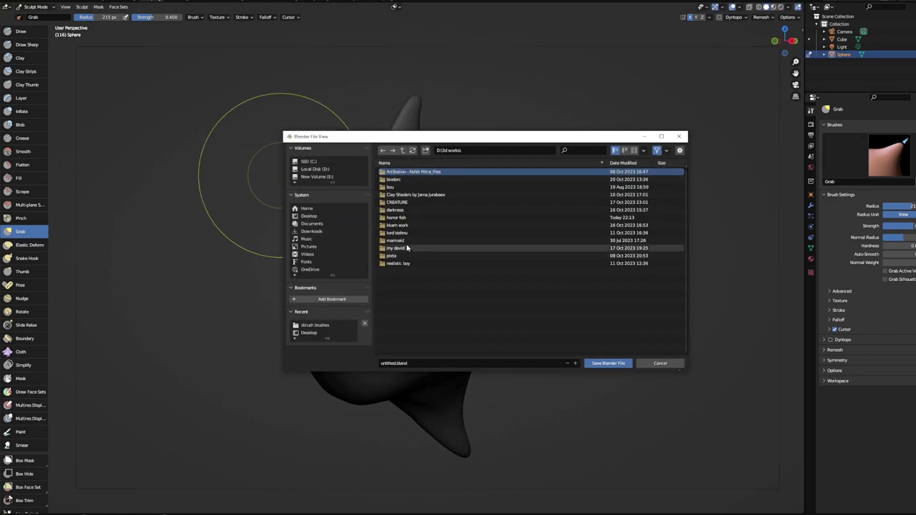
pyautogui.doubleClick(401, 217)
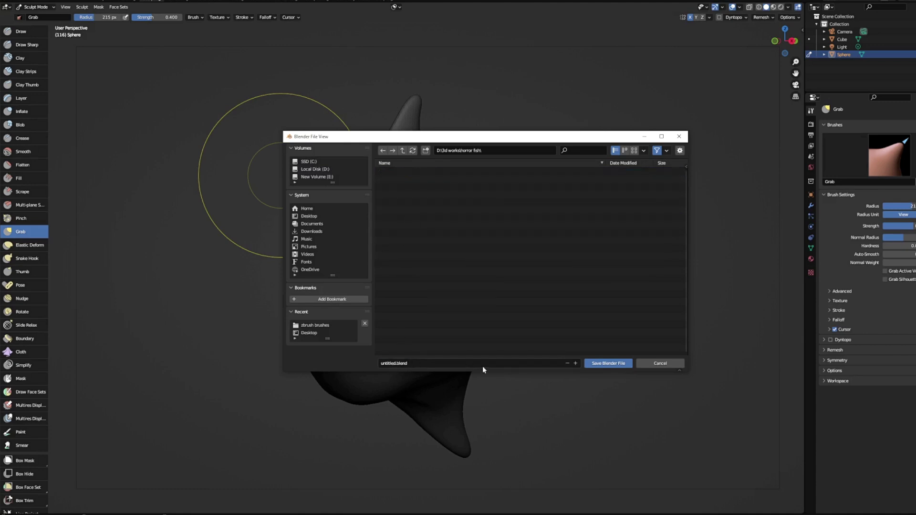
pyautogui.click(616, 364)
# Step: Build up volume around the lower front of the head with Clay Strips strokes at 193 px radius and 0.675 strength
pyautogui.moveTo(624, 316); pyautogui.dragTo(662, 348, button='middle')
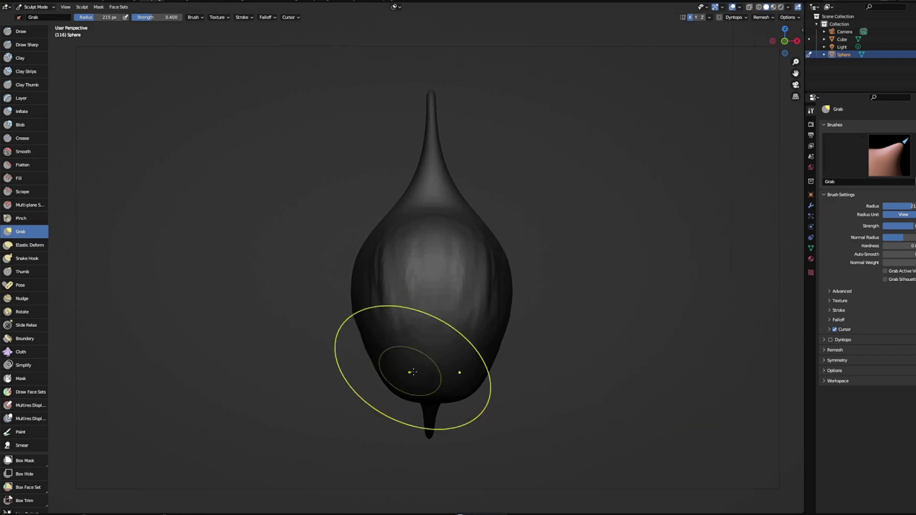
pyautogui.click(26, 71)
pyautogui.moveTo(558, 372); pyautogui.dragTo(522, 343, button='middle')
pyautogui.moveTo(402, 300); pyautogui.dragTo(413, 351)
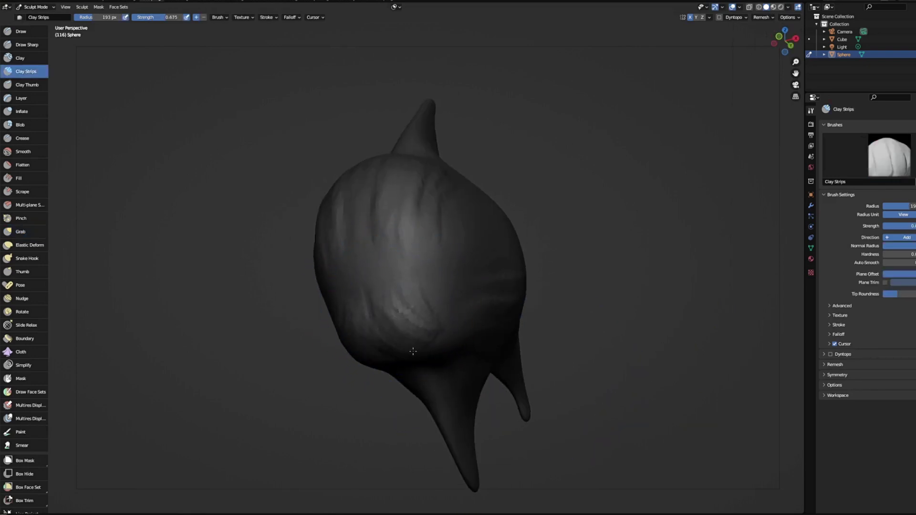
pyautogui.moveTo(674, 152); pyautogui.dragTo(629, 172, button='middle')
pyautogui.moveTo(227, 411); pyautogui.dragTo(240, 404, button='middle')
pyautogui.moveTo(401, 375)
pyautogui.mouseDown()
pyautogui.moveTo(354, 360)
pyautogui.moveTo(454, 322)
pyautogui.mouseUp()
pyautogui.moveTo(368, 375); pyautogui.dragTo(347, 387, button='middle')
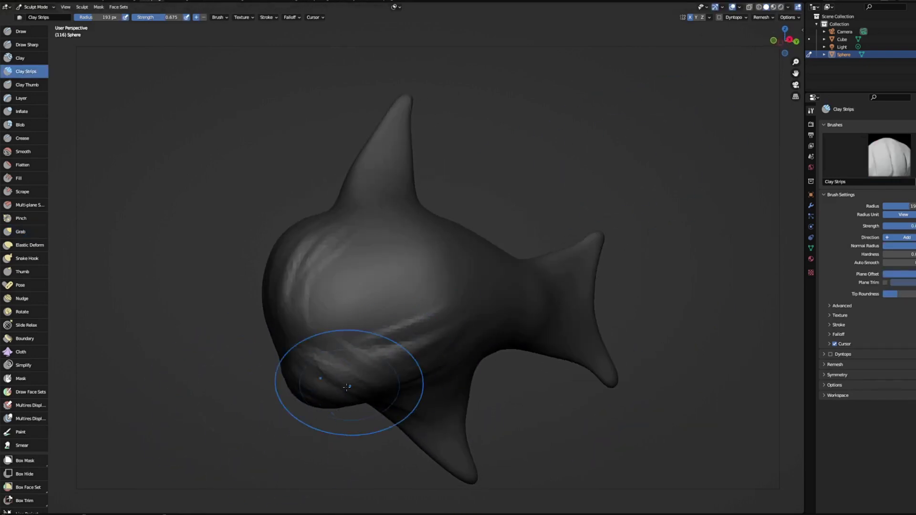
pyautogui.moveTo(543, 397); pyautogui.dragTo(559, 405, button='middle')
# Step: Try the rendered and material preview shading modes on the fish
pyautogui.click(781, 8)
pyautogui.click(788, 7)
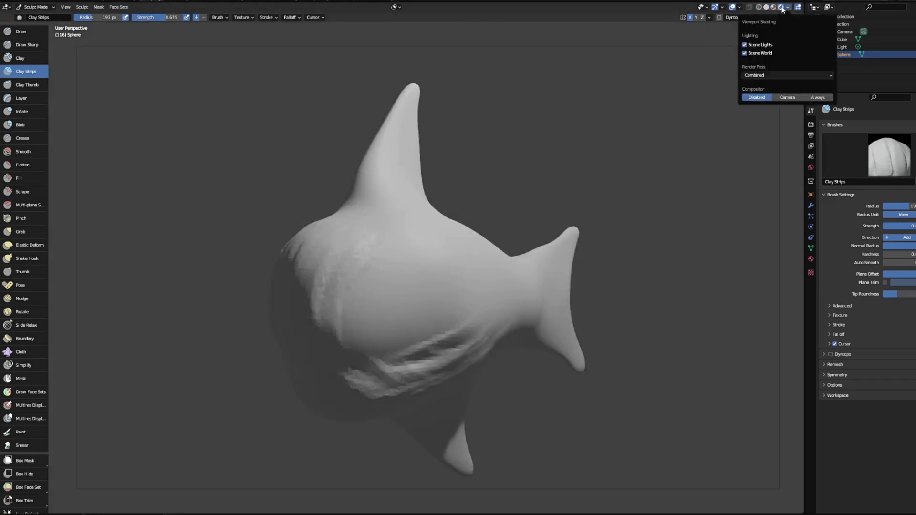
pyautogui.moveTo(530, 164)
pyautogui.mouseDown(button='middle')
pyautogui.moveTo(611, 143)
pyautogui.moveTo(563, 171)
pyautogui.moveTo(525, 171)
pyautogui.moveTo(537, 152)
pyautogui.moveTo(528, 158)
pyautogui.mouseUp(button='middle')
pyautogui.click(773, 8)
# Step: Set the viewport to solid shading and apply a light gray MatCap
pyautogui.click(767, 8)
pyautogui.click(788, 8)
pyautogui.click(783, 62)
pyautogui.click(651, 93)
pyautogui.moveTo(616, 279)
pyautogui.mouseDown(button='middle')
pyautogui.moveTo(578, 290)
pyautogui.moveTo(611, 289)
pyautogui.mouseUp(button='middle')
# Step: Carve the eye sockets and nose into the front of the head with Clay Strips at 81 px radius
pyautogui.rightClick(405, 283)
pyautogui.moveTo(342, 278); pyautogui.dragTo(341, 279)
pyautogui.moveTo(209, 348); pyautogui.dragTo(219, 350, button='middle')
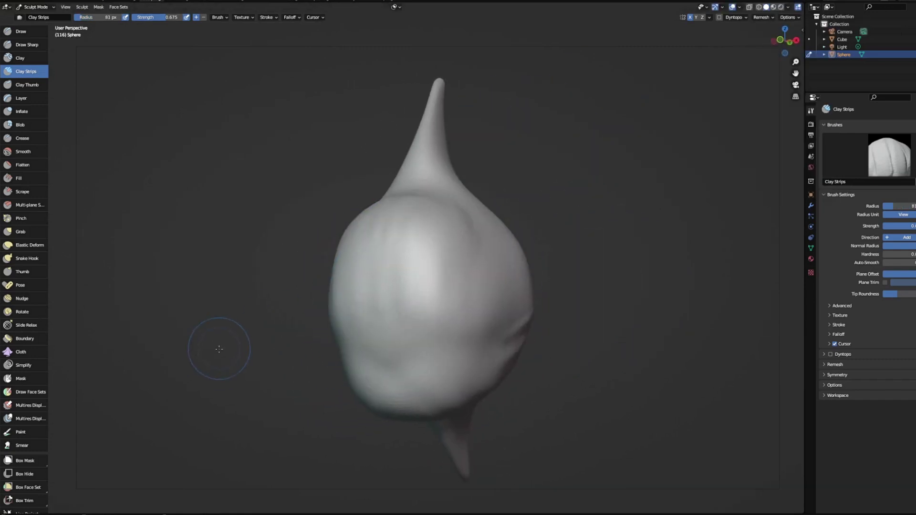
pyautogui.moveTo(400, 313)
pyautogui.mouseDown(button='middle')
pyautogui.moveTo(392, 299)
pyautogui.moveTo(415, 316)
pyautogui.mouseUp(button='middle')
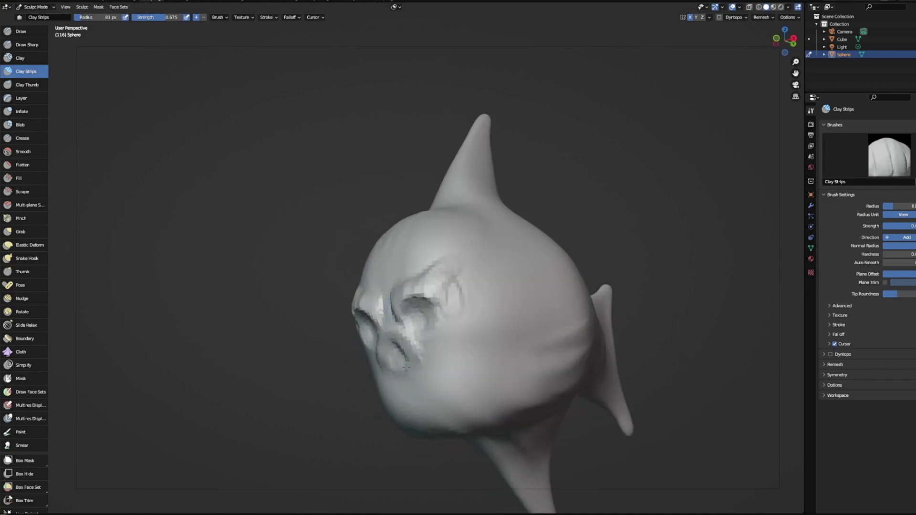
# Step: Sculpt a diagonal cheek groove and the mouth on the face with 81 px Clay Strips strokes
pyautogui.moveTo(425, 342); pyautogui.dragTo(461, 333, button='middle')
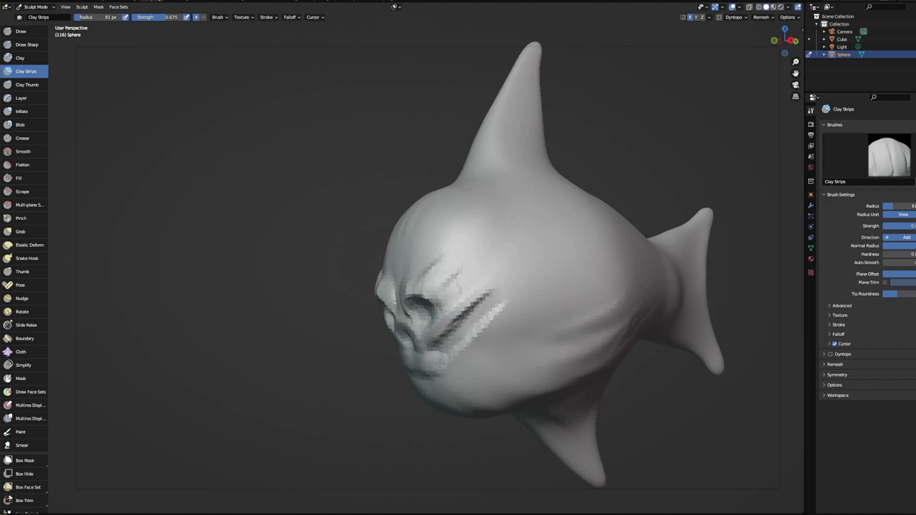
pyautogui.moveTo(440, 369); pyautogui.dragTo(449, 355, button='middle')
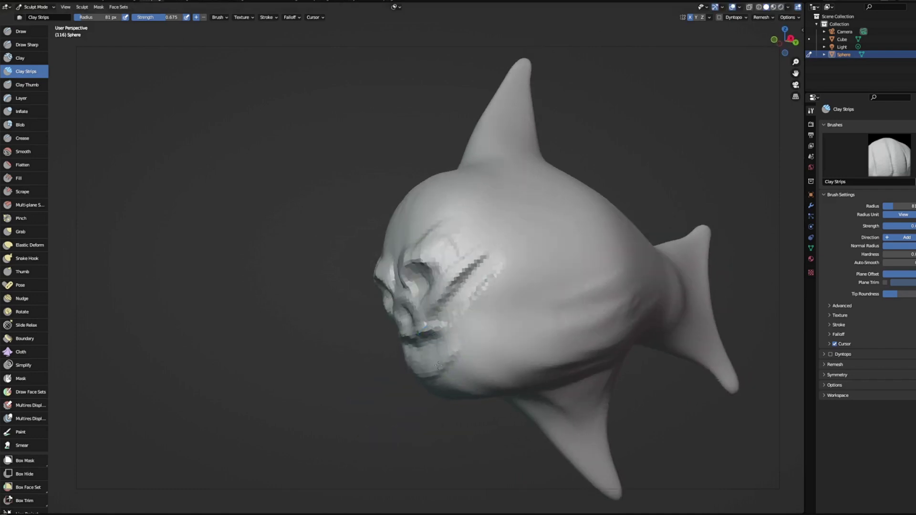
pyautogui.moveTo(413, 393); pyautogui.dragTo(457, 351, button='middle')
# Step: Build up the cheek and the side and underside of the jaw with 81 px Clay Strips strokes
pyautogui.moveTo(513, 291); pyautogui.dragTo(556, 233)
pyautogui.moveTo(451, 318); pyautogui.dragTo(523, 306)
pyautogui.moveTo(477, 335); pyautogui.dragTo(420, 389, button='middle')
pyautogui.moveTo(413, 382); pyautogui.dragTo(461, 406)
pyautogui.moveTo(413, 447); pyautogui.dragTo(435, 433, button='middle')
pyautogui.moveTo(437, 367); pyautogui.dragTo(475, 383)
pyautogui.moveTo(475, 383); pyautogui.dragTo(462, 389, button='middle')
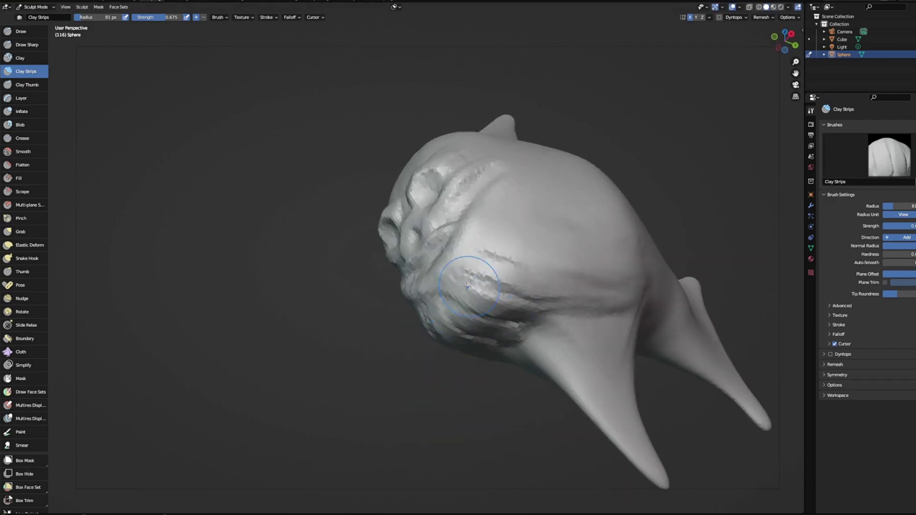
pyautogui.moveTo(566, 329); pyautogui.dragTo(581, 335, button='middle')
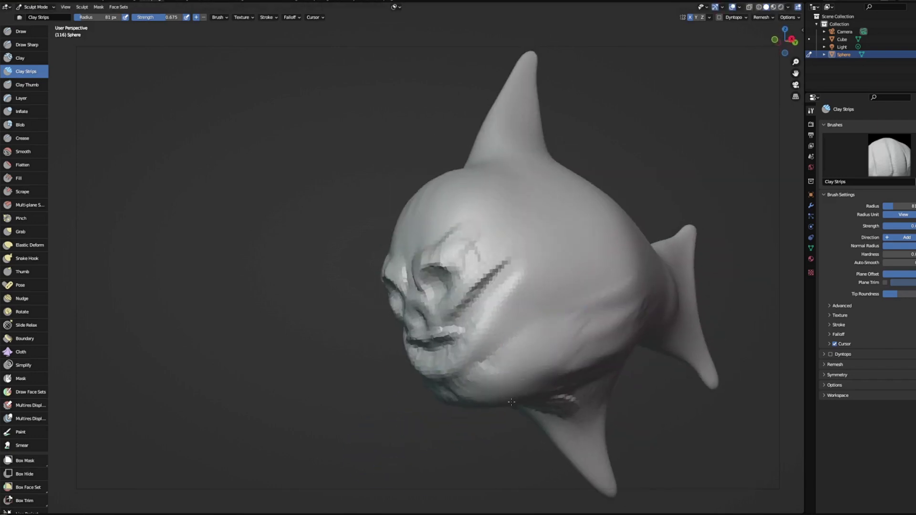
# Step: Inspect the sculpted face from the front and from the side
pyautogui.scroll(10, 478, 248)
pyautogui.scroll(-12, 460, 264)
pyautogui.moveTo(530, 234)
pyautogui.mouseDown(button='middle')
pyautogui.moveTo(643, 181)
pyautogui.moveTo(601, 247)
pyautogui.mouseUp(button='middle')
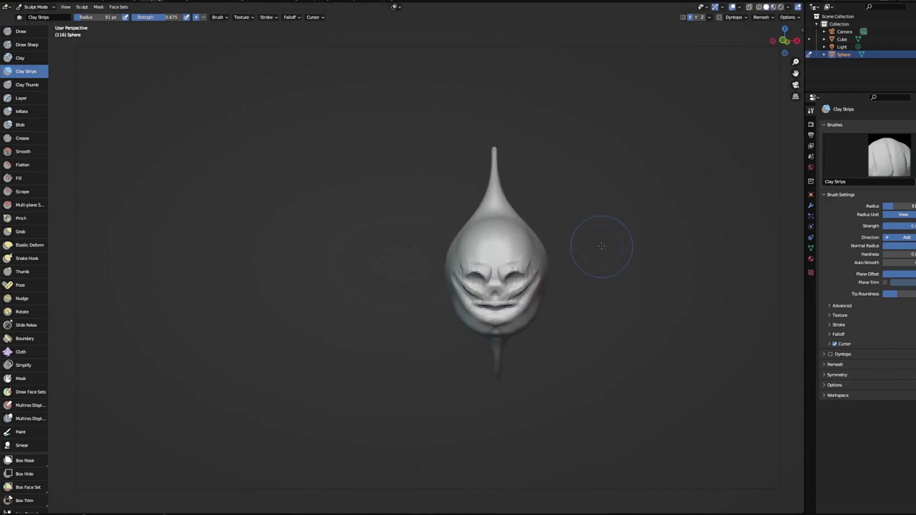
pyautogui.scroll(-3, 601, 247)
pyautogui.rightClick(592, 231)
pyautogui.scroll(6, 513, 160)
pyautogui.moveTo(621, 358)
pyautogui.mouseDown(button='middle')
pyautogui.moveTo(627, 298)
pyautogui.moveTo(556, 342)
pyautogui.moveTo(421, 391)
pyautogui.mouseUp(button='middle')
# Step: Reshape the brow and forehead with the Grab brush at 168 px radius and 0.400 strength
pyautogui.click(21, 232)
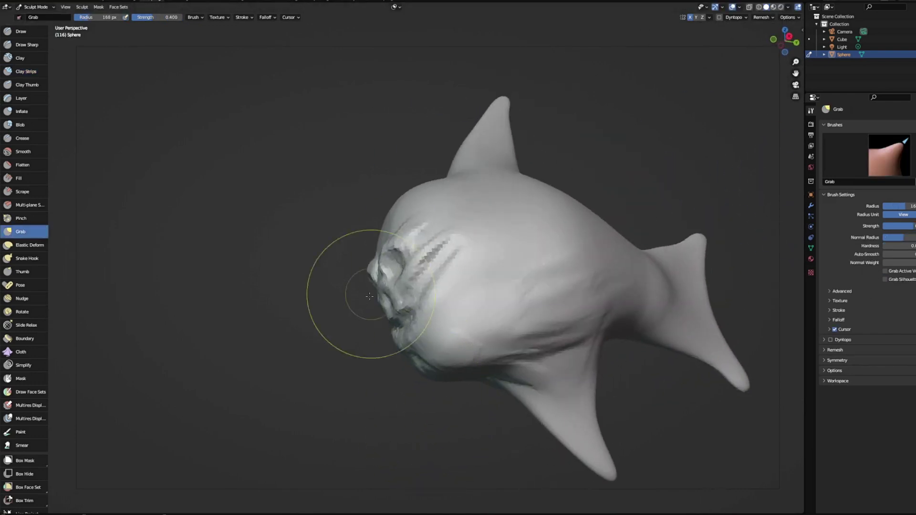
pyautogui.moveTo(369, 296); pyautogui.dragTo(354, 305, button='middle')
pyautogui.moveTo(356, 275); pyautogui.dragTo(379, 239, button='middle')
pyautogui.moveTo(379, 239); pyautogui.dragTo(387, 219)
pyautogui.moveTo(387, 219)
pyautogui.mouseDown(button='middle')
pyautogui.moveTo(379, 246)
pyautogui.moveTo(557, 96)
pyautogui.moveTo(687, 442)
pyautogui.moveTo(679, 388)
pyautogui.moveTo(593, 294)
pyautogui.moveTo(460, 190)
pyautogui.mouseUp(button='middle')
# Step: Reshape the dorsal fin with the Grab brush, then reduce the brush radius to 46 px
pyautogui.moveTo(512, 225); pyautogui.dragTo(464, 160, button='middle')
pyautogui.moveTo(474, 145); pyautogui.dragTo(464, 130)
pyautogui.moveTo(524, 78); pyautogui.dragTo(526, 102, button='middle')
pyautogui.moveTo(520, 105); pyautogui.dragTo(488, 118)
pyautogui.rightClick(557, 120)
pyautogui.moveTo(528, 51)
pyautogui.mouseDown(button='middle')
pyautogui.moveTo(606, 127)
pyautogui.moveTo(651, 113)
pyautogui.moveTo(583, 143)
pyautogui.moveTo(477, 237)
pyautogui.moveTo(608, 173)
pyautogui.moveTo(561, 187)
pyautogui.mouseUp(button='middle')
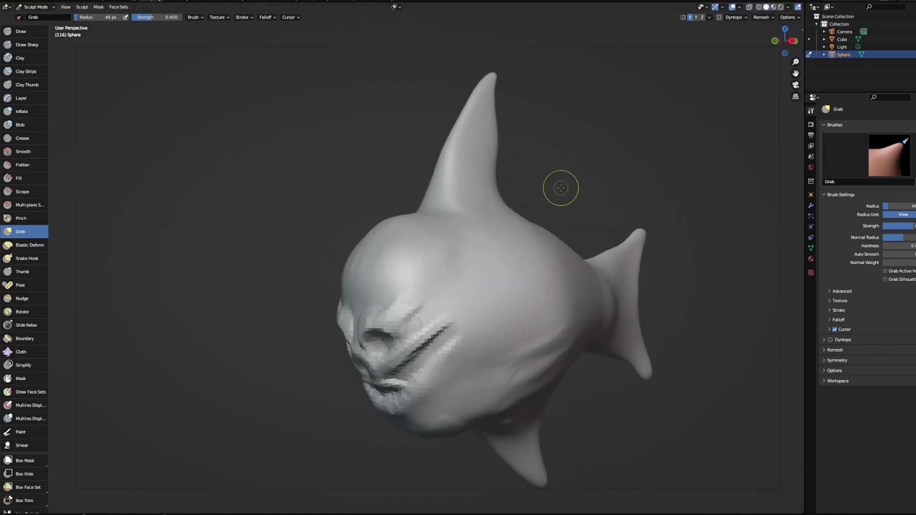
pyautogui.moveTo(594, 155)
pyautogui.mouseDown(button='middle')
pyautogui.moveTo(614, 143)
pyautogui.moveTo(606, 145)
pyautogui.mouseUp(button='middle')
# Step: Switch to the Clay Strips brush at 146 px radius and set the remesh voxel size to 0.0315 m
pyautogui.click(25, 71)
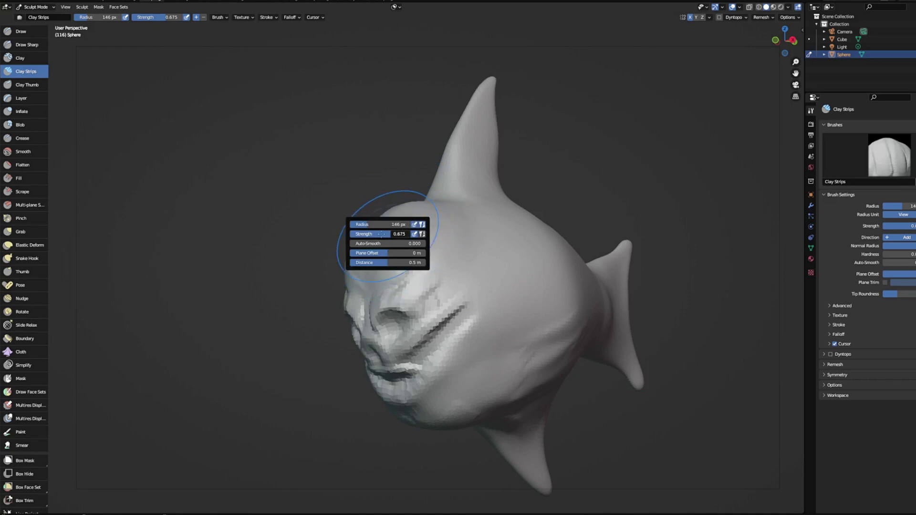
pyautogui.moveTo(351, 192); pyautogui.dragTo(624, 179, button='middle')
pyautogui.hotkey('shift', 'r')
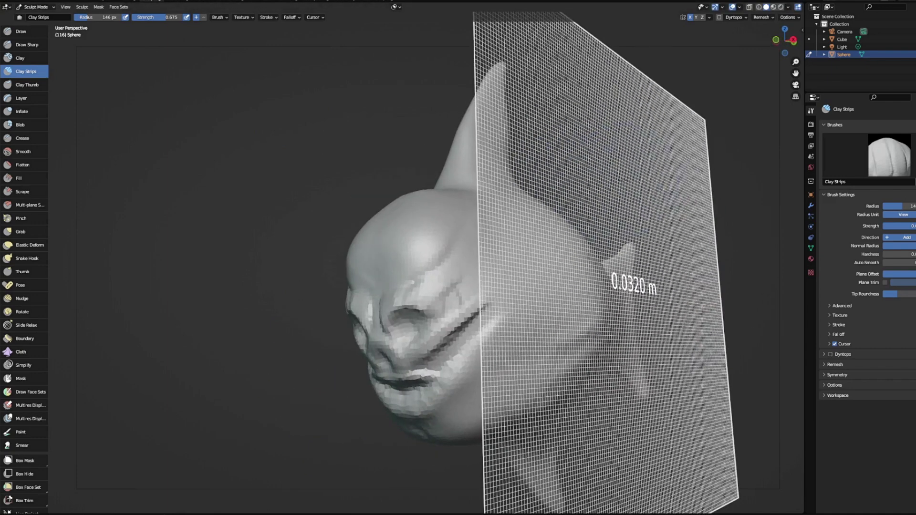
pyautogui.moveTo(644, 168)
pyautogui.hotkey('shift', 'r')
pyautogui.click(608, 188)
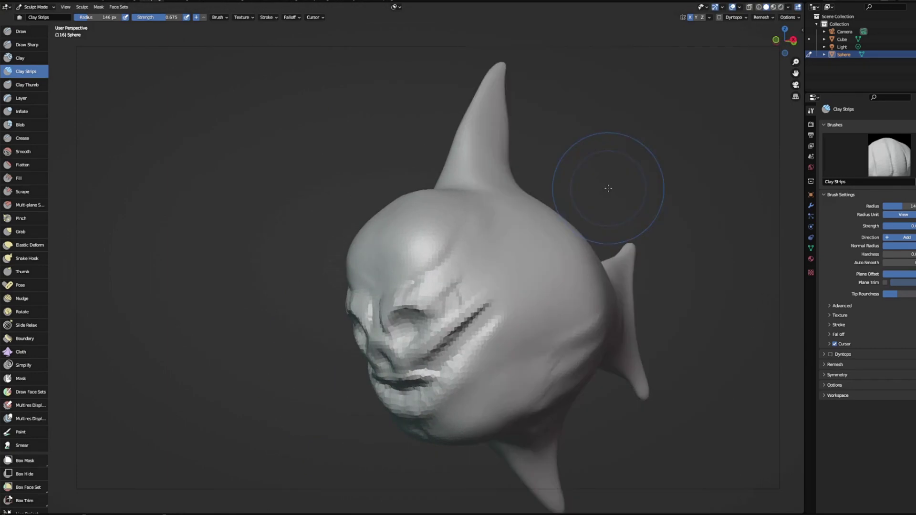
# Step: Reduce the voxel size further and remesh the fish to a denser mesh
pyautogui.click(769, 18)
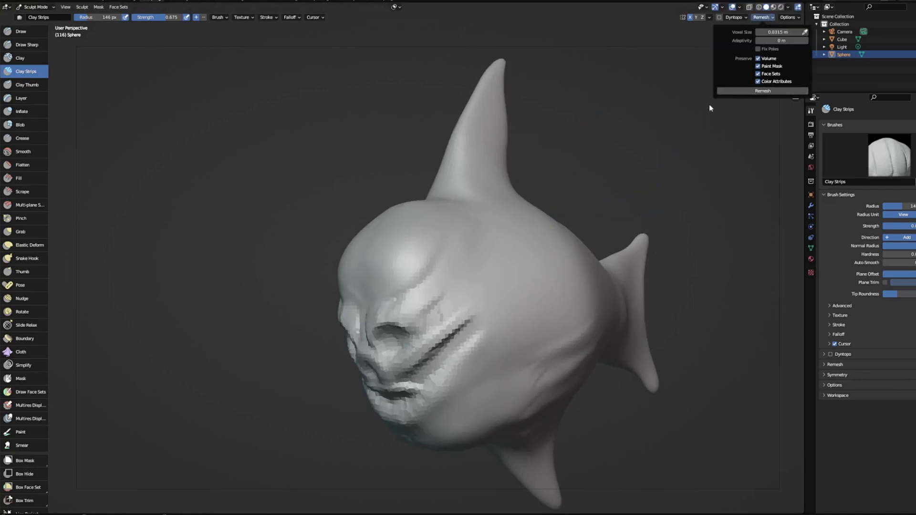
pyautogui.press('r')
pyautogui.click(571, 172)
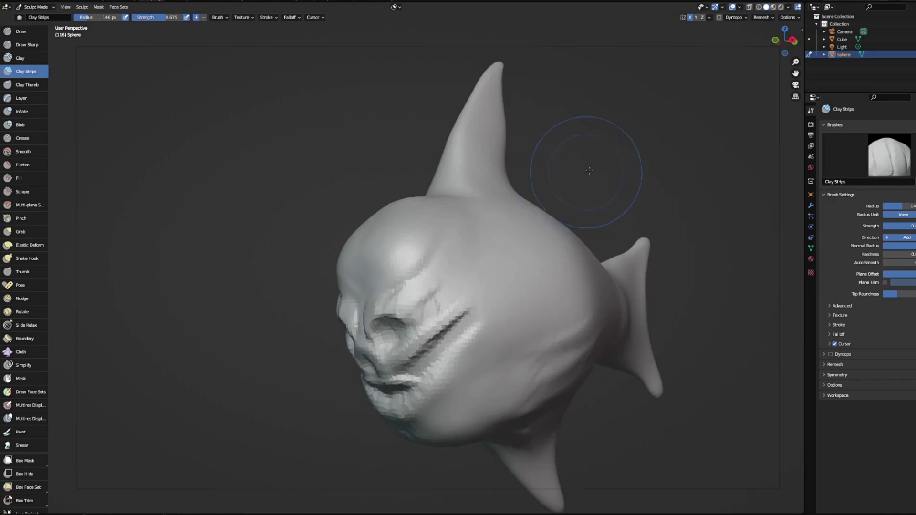
pyautogui.moveTo(590, 171); pyautogui.dragTo(503, 251, button='middle')
pyautogui.moveTo(486, 359); pyautogui.dragTo(541, 356, button='middle')
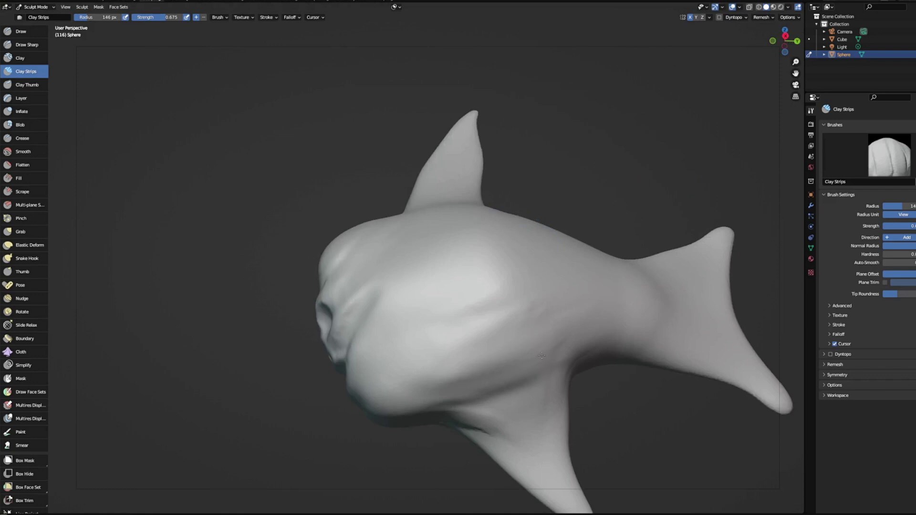
# Step: Check the remeshed body's density in wireframe shading and return to solid shading
pyautogui.click(759, 7)
pyautogui.moveTo(707, 144); pyautogui.dragTo(658, 192, button='middle')
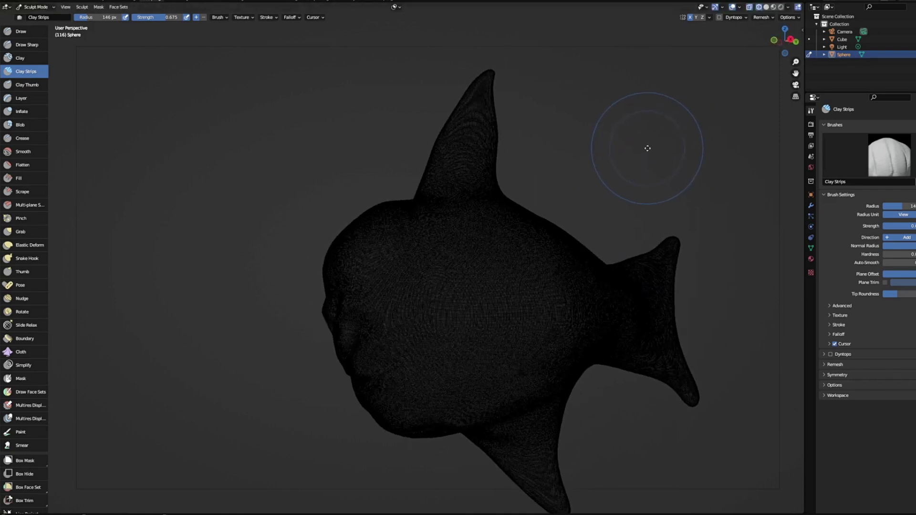
pyautogui.moveTo(648, 148)
pyautogui.mouseDown(button='middle')
pyautogui.moveTo(601, 166)
pyautogui.moveTo(648, 157)
pyautogui.moveTo(676, 110)
pyautogui.moveTo(626, 129)
pyautogui.moveTo(663, 107)
pyautogui.mouseUp(button='middle')
pyautogui.moveTo(364, 279); pyautogui.dragTo(444, 236, button='middle')
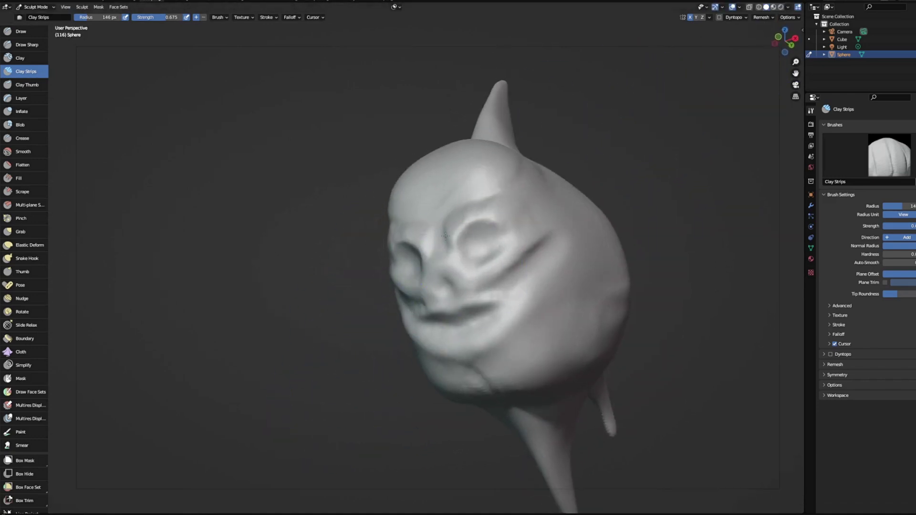
# Step: Examine the head, fins and tail from several angles with the Grab brush active
pyautogui.moveTo(639, 185); pyautogui.dragTo(629, 190, button='middle')
pyautogui.moveTo(431, 303)
pyautogui.mouseDown(button='middle')
pyautogui.moveTo(589, 164)
pyautogui.moveTo(630, 178)
pyautogui.moveTo(480, 184)
pyautogui.mouseUp(button='middle')
pyautogui.moveTo(564, 165)
pyautogui.mouseDown(button='middle')
pyautogui.moveTo(515, 156)
pyautogui.moveTo(525, 161)
pyautogui.mouseUp(button='middle')
pyautogui.press('g')
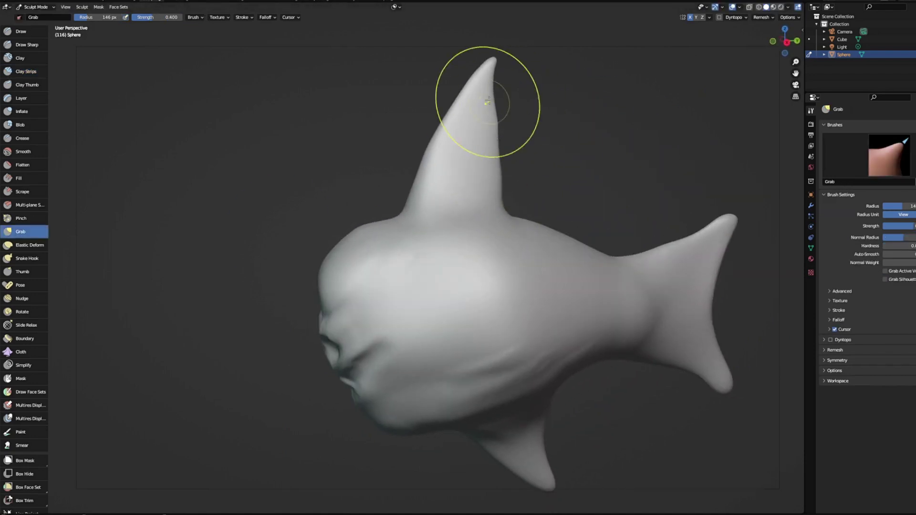
pyautogui.moveTo(487, 107); pyautogui.dragTo(459, 204, button='middle')
pyautogui.moveTo(635, 135)
pyautogui.mouseDown(button='middle')
pyautogui.moveTo(643, 122)
pyautogui.moveTo(551, 137)
pyautogui.mouseUp(button='middle')
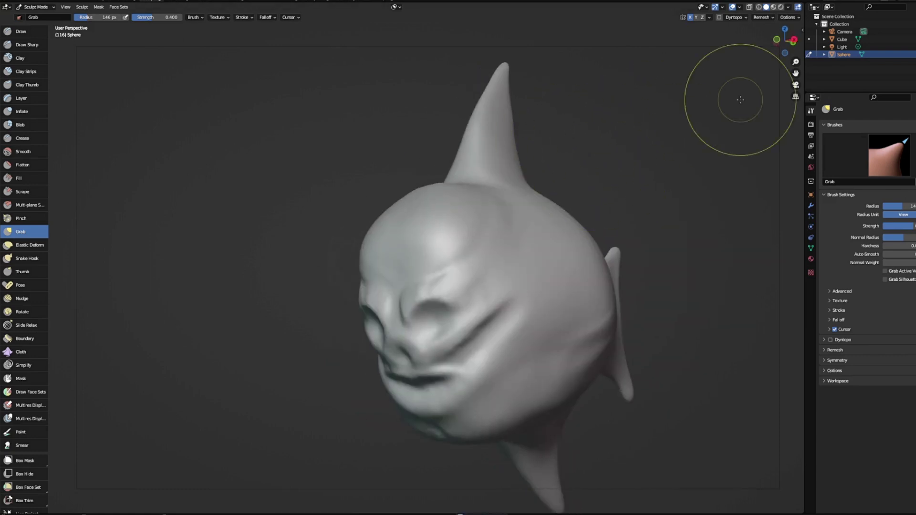
pyautogui.moveTo(740, 99)
pyautogui.mouseDown(button='middle')
pyautogui.moveTo(688, 230)
pyautogui.moveTo(651, 156)
pyautogui.moveTo(601, 165)
pyautogui.mouseUp(button='middle')
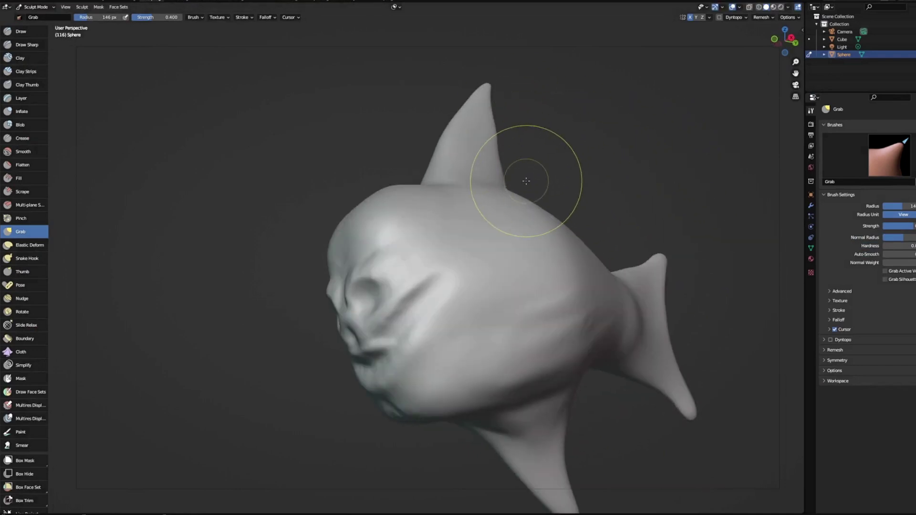
pyautogui.moveTo(492, 242)
pyautogui.mouseDown(button='middle')
pyautogui.moveTo(589, 173)
pyautogui.moveTo(645, 153)
pyautogui.moveTo(569, 254)
pyautogui.mouseUp(button='middle')
pyautogui.moveTo(552, 349)
pyautogui.mouseDown(button='middle')
pyautogui.moveTo(685, 221)
pyautogui.moveTo(438, 291)
pyautogui.mouseUp(button='middle')
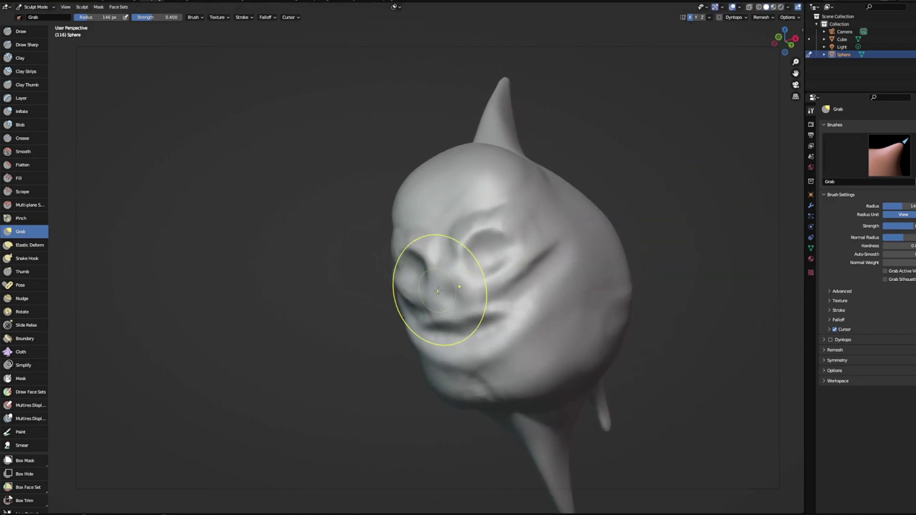
# Step: Sculpt the brow and deepen the eye sockets and nose with Clay Strips at 59 px radius and 0.675 strength
pyautogui.rightClick(418, 232)
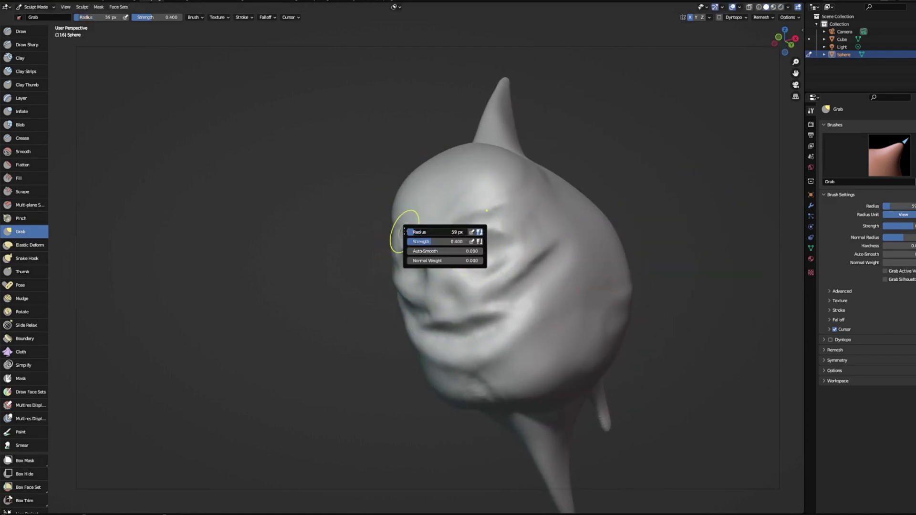
pyautogui.press('c')
pyautogui.moveTo(496, 228)
pyautogui.mouseDown(button='middle')
pyautogui.moveTo(490, 240)
pyautogui.moveTo(471, 230)
pyautogui.mouseUp(button='middle')
pyautogui.keyDown('ctrl'); pyautogui.moveTo(472, 245); pyautogui.dragTo(477, 252); pyautogui.keyUp('ctrl')
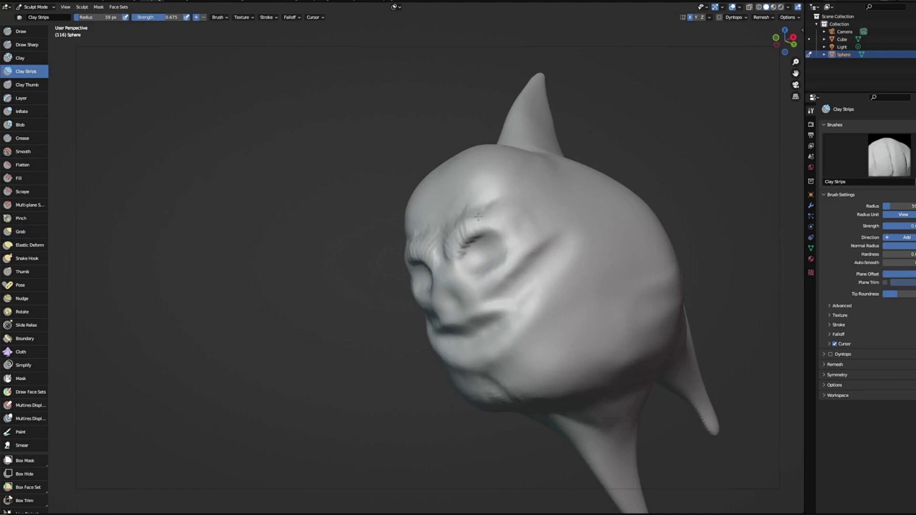
pyautogui.moveTo(457, 297); pyautogui.dragTo(451, 309)
pyautogui.moveTo(450, 310)
pyautogui.mouseDown(button='middle')
pyautogui.moveTo(455, 290)
pyautogui.moveTo(448, 297)
pyautogui.mouseUp(button='middle')
# Step: Build up strips of flesh around the mouth and jaw with Clay Strips at 80 px radius
pyautogui.moveTo(353, 341); pyautogui.dragTo(447, 281, button='middle')
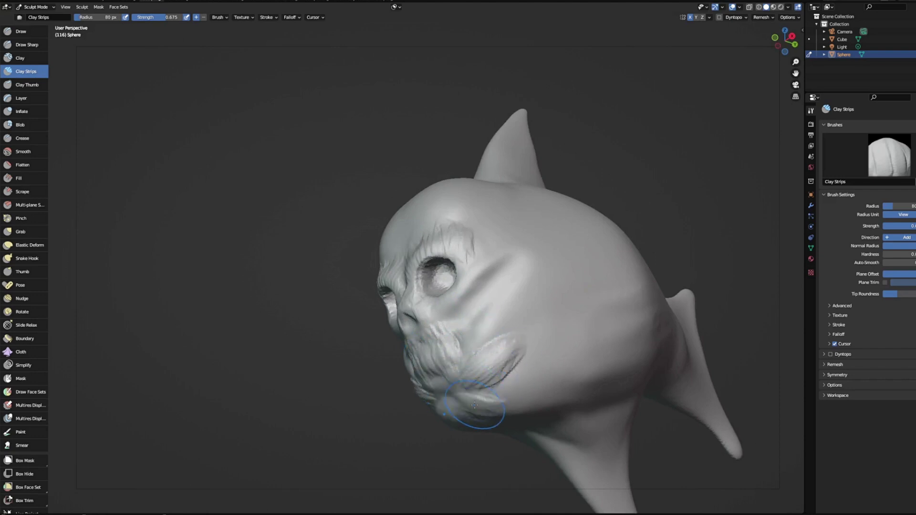
pyautogui.moveTo(446, 457)
pyautogui.mouseDown(button='middle')
pyautogui.moveTo(536, 364)
pyautogui.moveTo(472, 428)
pyautogui.moveTo(545, 344)
pyautogui.moveTo(587, 245)
pyautogui.moveTo(303, 421)
pyautogui.mouseUp(button='middle')
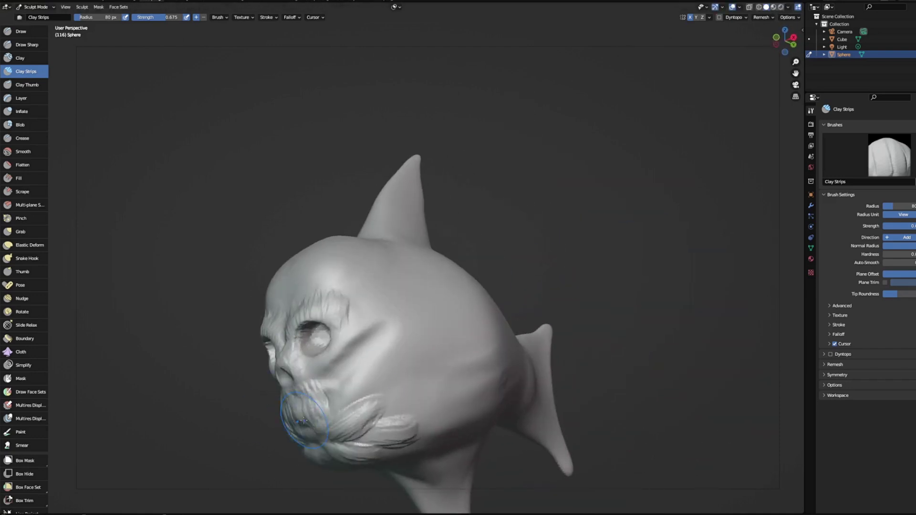
pyautogui.moveTo(321, 401); pyautogui.dragTo(310, 416)
pyautogui.moveTo(301, 423)
pyautogui.mouseDown(button='middle')
pyautogui.moveTo(331, 436)
pyautogui.moveTo(216, 402)
pyautogui.mouseUp(button='middle')
# Step: Build up the temple and forehead above the eye sockets with 80 px Clay Strips strokes
pyautogui.moveTo(368, 299)
pyautogui.mouseDown()
pyautogui.moveTo(377, 289)
pyautogui.moveTo(348, 306)
pyautogui.mouseUp()
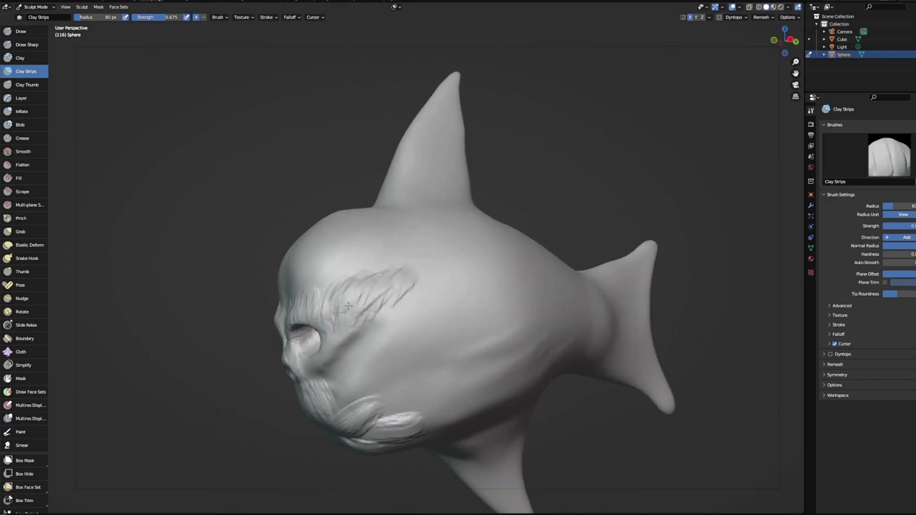
pyautogui.moveTo(244, 262); pyautogui.dragTo(301, 233, button='middle')
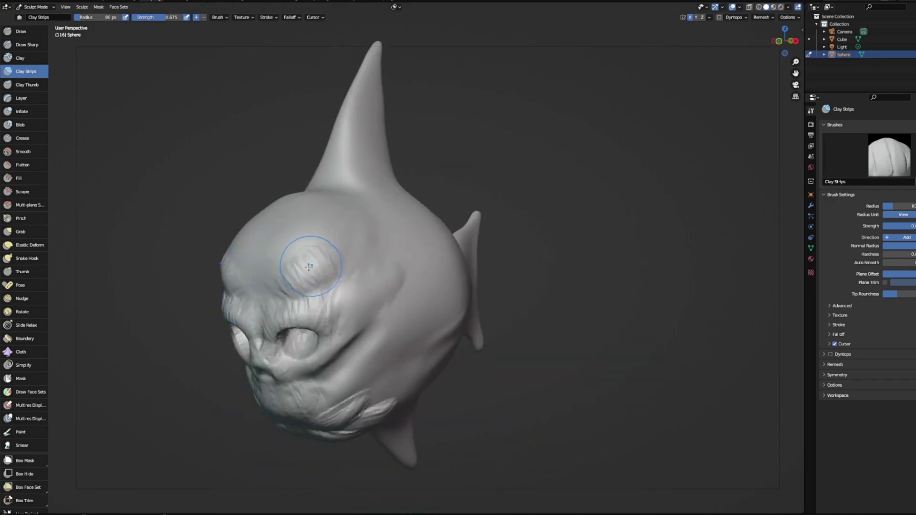
pyautogui.moveTo(264, 231)
pyautogui.mouseDown(button='middle')
pyautogui.moveTo(205, 149)
pyautogui.moveTo(460, 244)
pyautogui.mouseUp(button='middle')
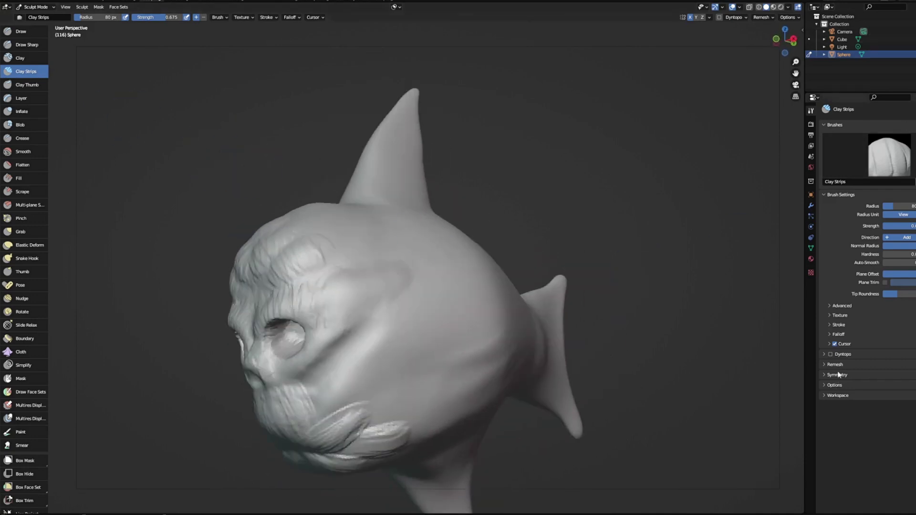
# Step: Try different color and background options in the solid viewport shading, ending on Material color and Theme background
pyautogui.click(788, 7)
pyautogui.click(785, 94)
pyautogui.click(760, 96)
pyautogui.click(787, 95)
pyautogui.click(815, 95)
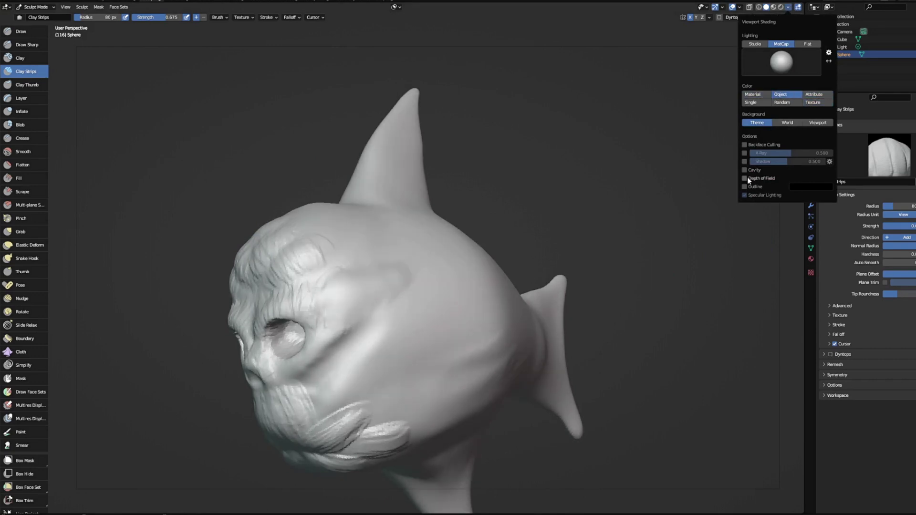
pyautogui.click(762, 101)
pyautogui.click(760, 95)
pyautogui.click(788, 122)
pyautogui.click(816, 123)
pyautogui.click(759, 123)
# Step: Try a dark MatCap on the fish
pyautogui.click(774, 70)
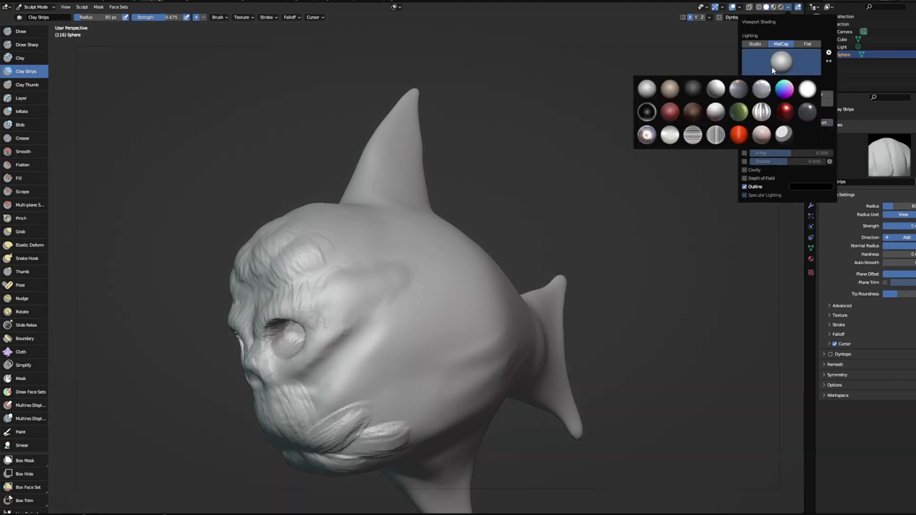
pyautogui.click(693, 90)
pyautogui.moveTo(654, 110); pyautogui.dragTo(683, 133, button='middle')
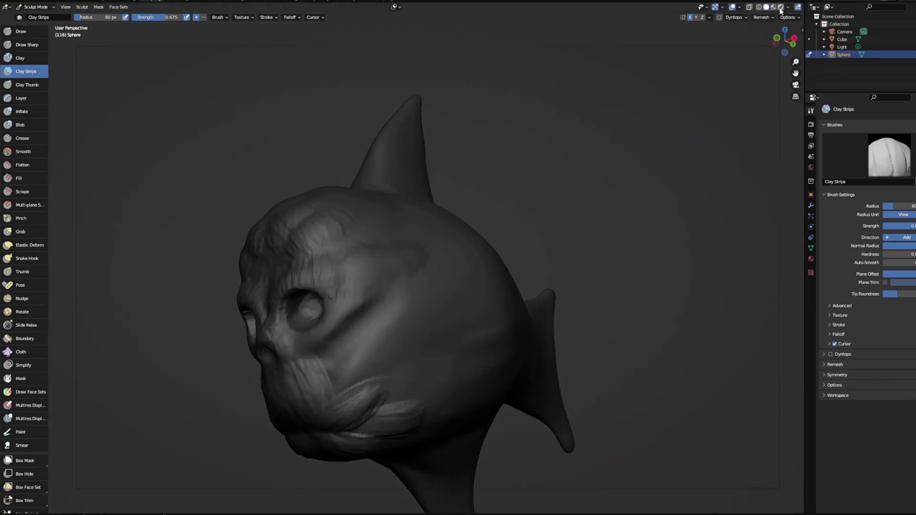
# Step: Enable screen-space Cavity with ridge and valley at 1.000 and apply the light gray MatCap
pyautogui.click(788, 7)
pyautogui.click(757, 171)
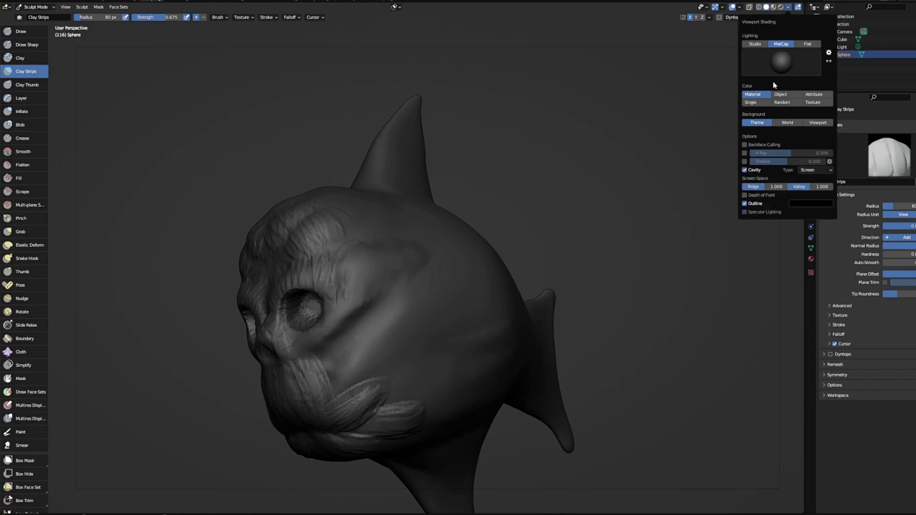
pyautogui.click(779, 63)
pyautogui.click(653, 92)
pyautogui.click(807, 206)
pyautogui.moveTo(855, 155)
pyautogui.mouseDown()
pyautogui.moveTo(855, 128)
pyautogui.moveTo(854, 157)
pyautogui.mouseUp()
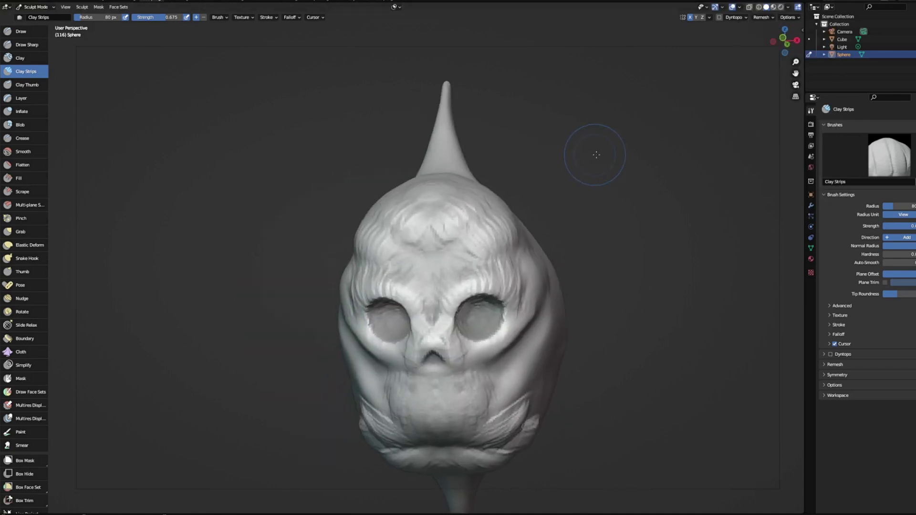
pyautogui.moveTo(785, 40); pyautogui.dragTo(759, 33)
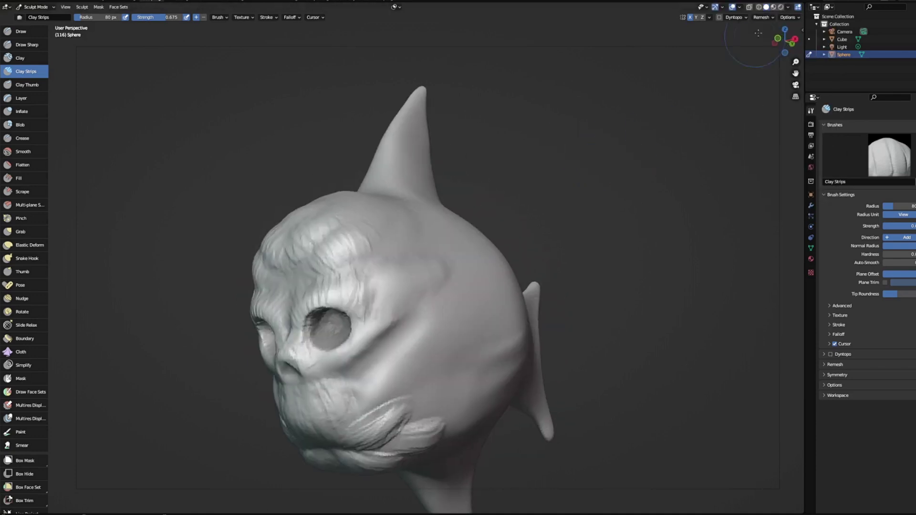
# Step: Apply the warm brown MatCap to the fish and check it from several angles
pyautogui.click(788, 7)
pyautogui.click(779, 63)
pyautogui.click(667, 90)
pyautogui.moveTo(639, 154)
pyautogui.mouseDown(button='middle')
pyautogui.moveTo(660, 158)
pyautogui.moveTo(620, 161)
pyautogui.moveTo(637, 158)
pyautogui.mouseUp(button='middle')
pyautogui.moveTo(578, 199); pyautogui.dragTo(580, 195, button='middle')
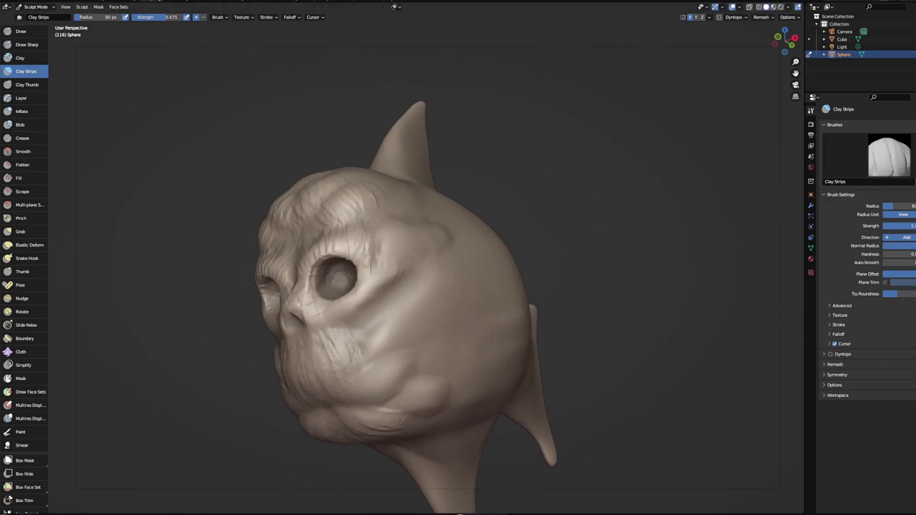
pyautogui.moveTo(347, 269)
pyautogui.mouseDown(button='middle')
pyautogui.moveTo(564, 193)
pyautogui.moveTo(589, 199)
pyautogui.moveTo(581, 139)
pyautogui.mouseUp(button='middle')
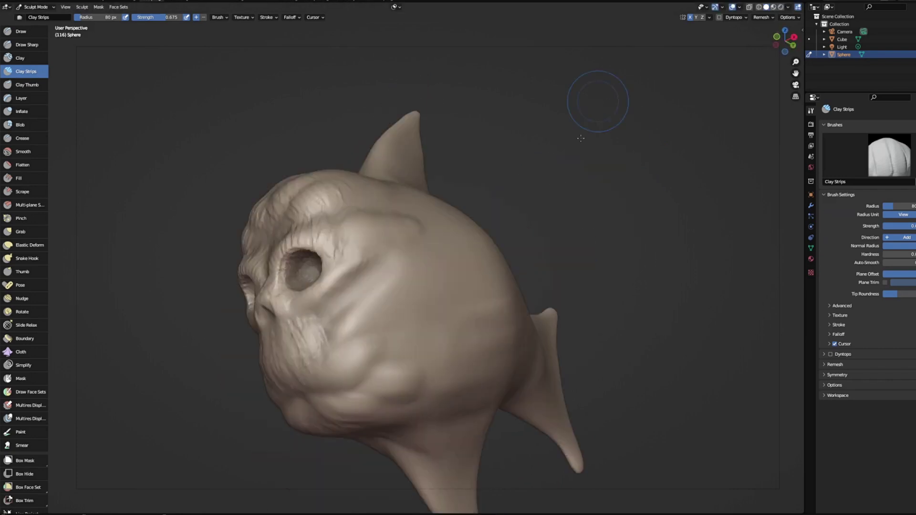
pyautogui.moveTo(495, 205)
pyautogui.mouseDown(button='middle')
pyautogui.moveTo(565, 206)
pyautogui.moveTo(611, 188)
pyautogui.mouseUp(button='middle')
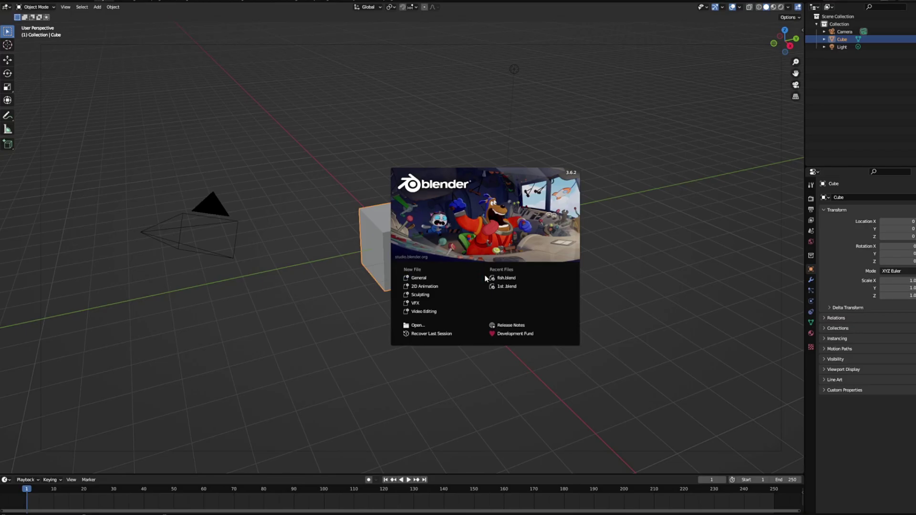
# Step: Open fish.blend from the horror fish folder and view the sculpt from the front
pyautogui.click(418, 325)
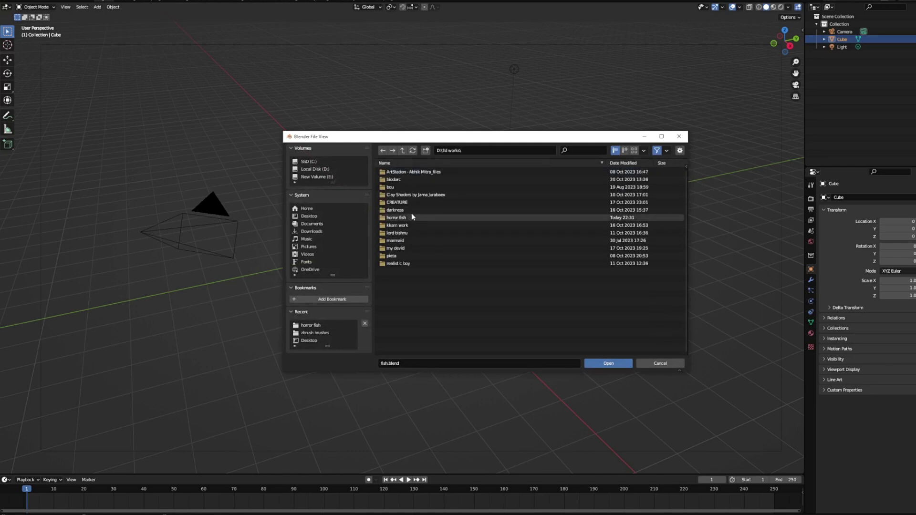
pyautogui.doubleClick(408, 219)
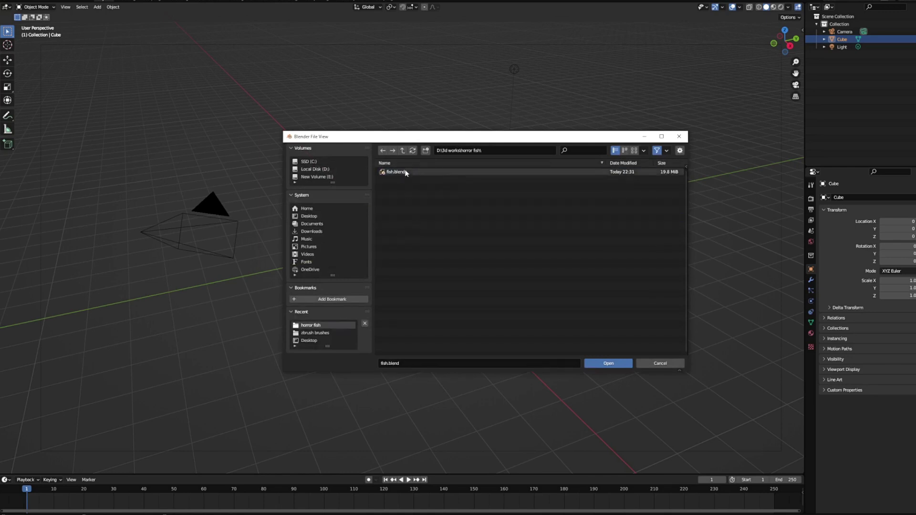
pyautogui.doubleClick(401, 172)
pyautogui.moveTo(554, 185); pyautogui.dragTo(452, 257, button='middle')
pyautogui.moveTo(579, 197)
pyautogui.mouseDown(button='middle')
pyautogui.moveTo(552, 216)
pyautogui.moveTo(626, 198)
pyautogui.moveTo(593, 197)
pyautogui.moveTo(588, 211)
pyautogui.mouseUp(button='middle')
pyautogui.moveTo(449, 241); pyautogui.dragTo(524, 245, button='middle')
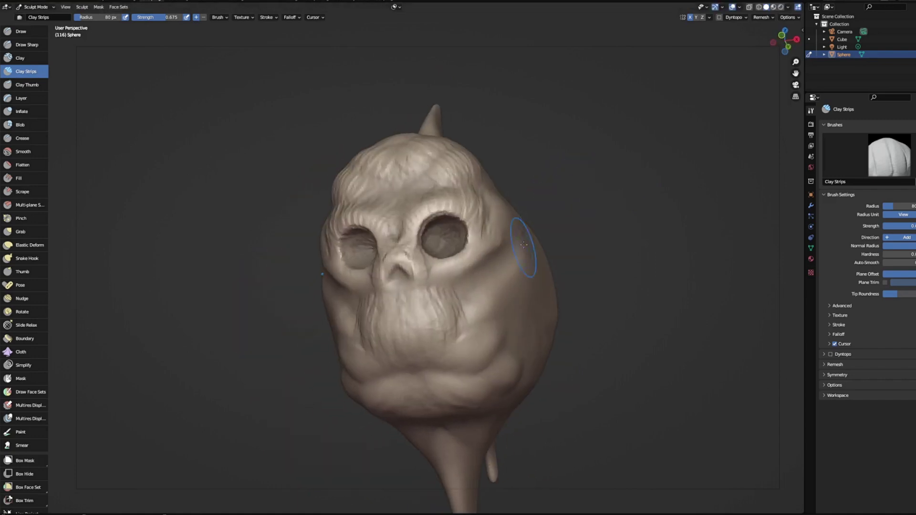
# Step: Try a 98 px Clay Strips radius with the view close to the lower fins
pyautogui.moveTo(477, 160)
pyautogui.mouseDown(button='middle')
pyautogui.moveTo(272, 292)
pyautogui.moveTo(291, 322)
pyautogui.moveTo(235, 250)
pyautogui.moveTo(597, 98)
pyautogui.mouseUp(button='middle')
pyautogui.scroll(2, 236, 249)
pyautogui.click(785, 30)
pyautogui.press('f')
pyautogui.click(615, 222)
pyautogui.moveTo(614, 223)
pyautogui.keyDown('shift'); pyautogui.mouseDown(button='middle')
pyautogui.moveTo(614, 292)
pyautogui.moveTo(601, 213)
pyautogui.mouseUp(button='middle'); pyautogui.keyUp('shift')
pyautogui.moveTo(785, 42); pyautogui.dragTo(750, 53)
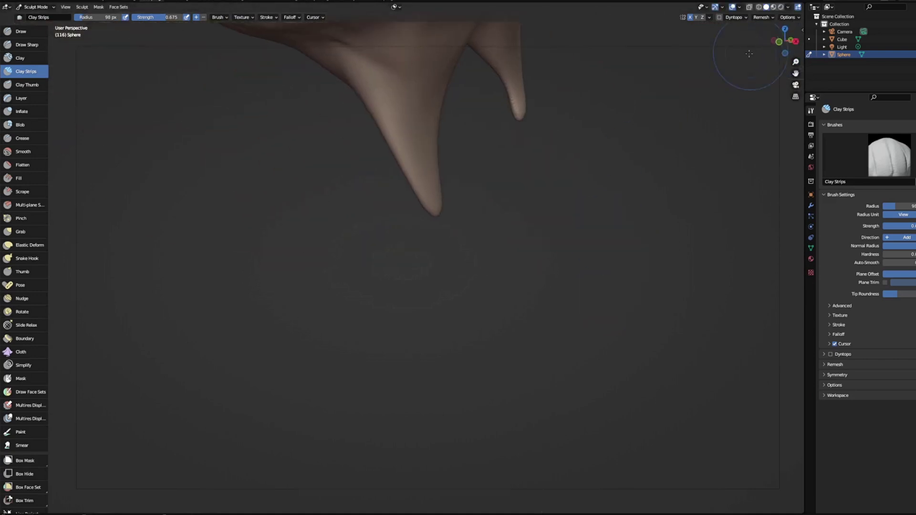
pyautogui.moveTo(618, 151)
pyautogui.mouseDown(button='middle')
pyautogui.moveTo(622, 142)
pyautogui.moveTo(619, 154)
pyautogui.mouseUp(button='middle')
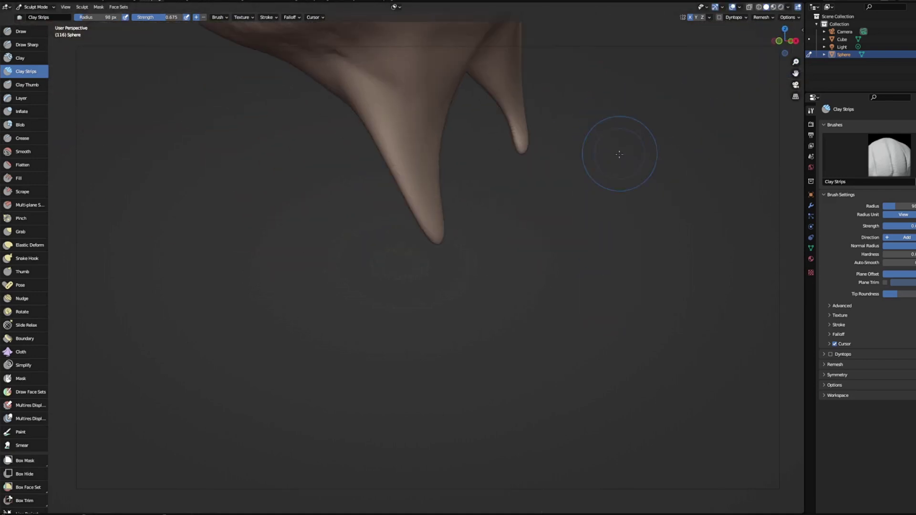
# Step: Quit the current Blender session and restart it
pyautogui.click(17, 1)
pyautogui.click(28, 0)
pyautogui.click(58, 106)
pyautogui.moveTo(115, 3); pyautogui.dragTo(653, 222)
pyautogui.click(565, 322)
pyautogui.click(565, 328)
pyautogui.scroll(-3, 614, 317)
pyautogui.click(572, 321)
pyautogui.click(782, 222)
pyautogui.hotkey('ctrl', 'q')
pyautogui.click(507, 267)
pyautogui.rightClick(534, 233)
pyautogui.press('Escape')
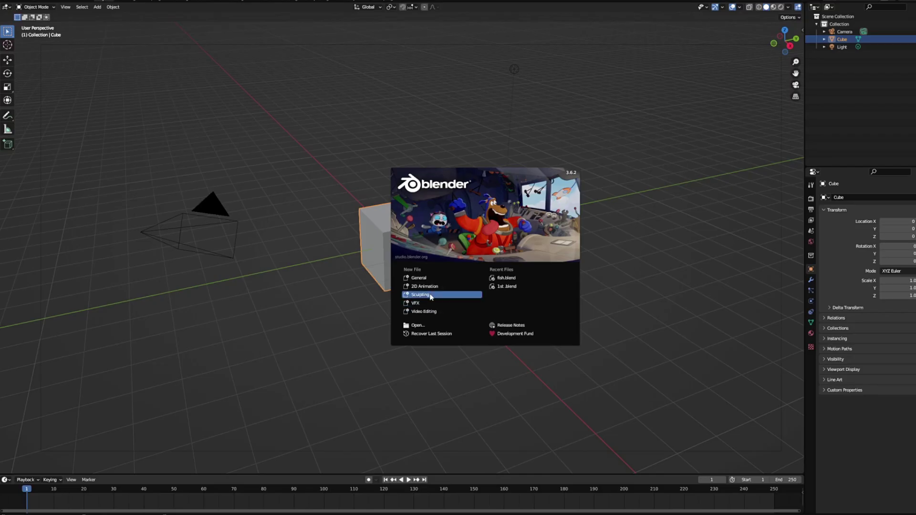
# Step: Create a new Sculpting file and test a few Draw strokes on its quad sphere
pyautogui.click(430, 296)
pyautogui.moveTo(459, 252); pyautogui.dragTo(453, 254)
pyautogui.scroll(3, 445, 234)
pyautogui.scroll(-3, 443, 232)
pyautogui.moveTo(393, 278); pyautogui.dragTo(407, 306)
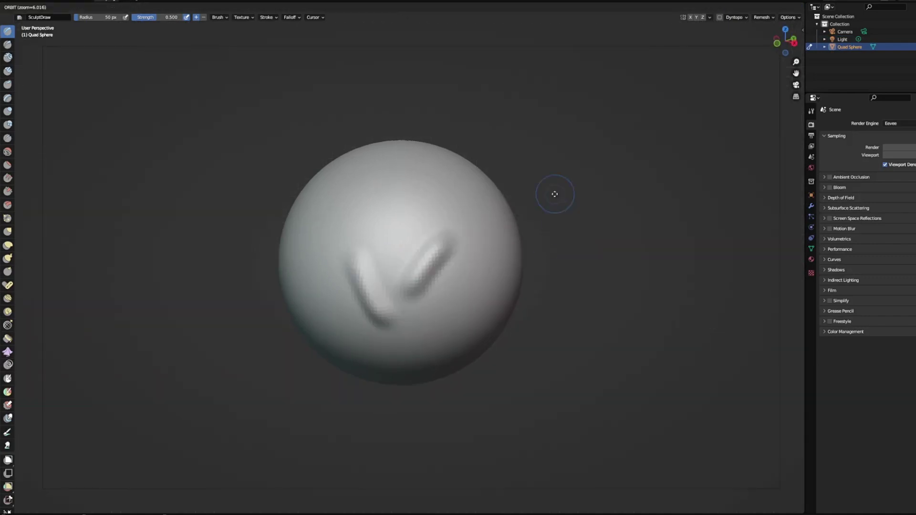
pyautogui.moveTo(368, 267)
pyautogui.keyDown('shift'); pyautogui.mouseDown()
pyautogui.moveTo(420, 295)
pyautogui.moveTo(451, 279)
pyautogui.mouseUp(); pyautogui.keyUp('shift')
pyautogui.moveTo(340, 244); pyautogui.dragTo(383, 340)
pyautogui.moveTo(367, 262); pyautogui.dragTo(386, 307)
pyautogui.moveTo(519, 152)
pyautogui.mouseDown(button='middle')
pyautogui.moveTo(532, 133)
pyautogui.moveTo(591, 143)
pyautogui.mouseUp(button='middle')
pyautogui.click(36, 7)
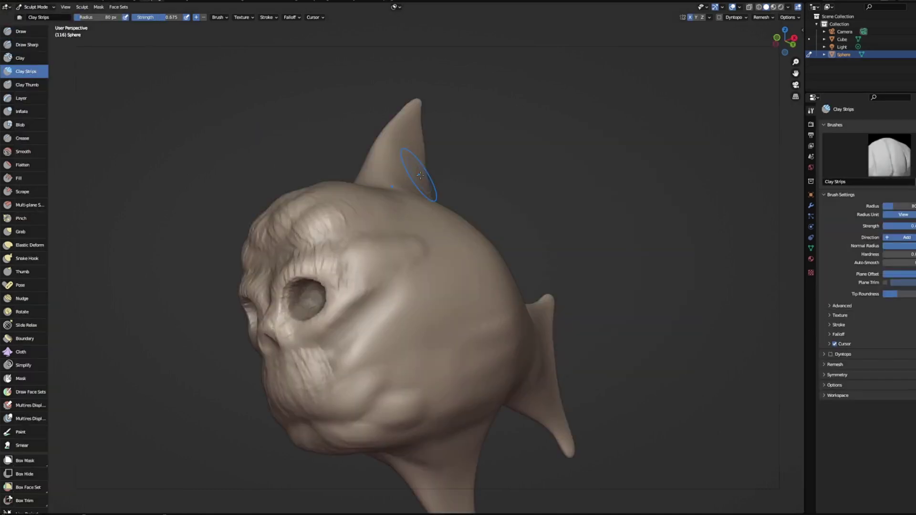
# Step: Try the front orthographic view of the fish with the Clay Strips radius raised to 500 px
pyautogui.moveTo(420, 175); pyautogui.dragTo(468, 270, button='middle')
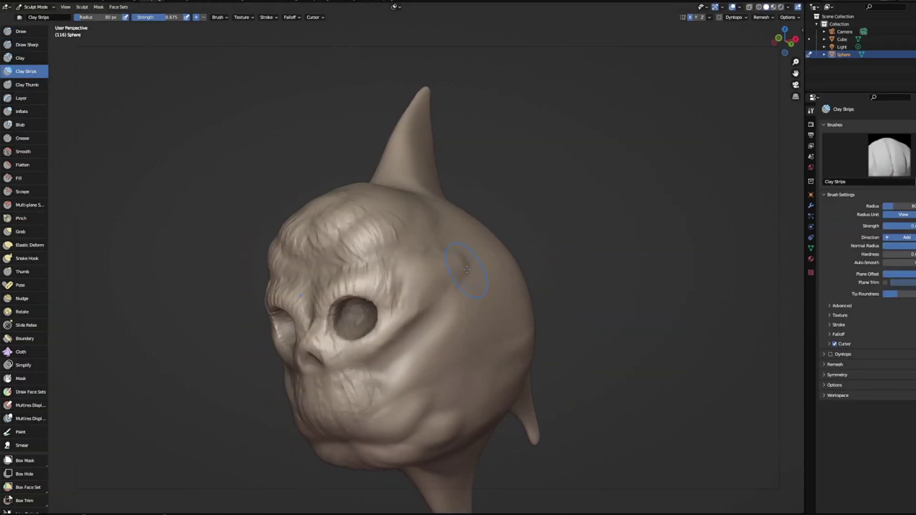
pyautogui.press('KP_1')
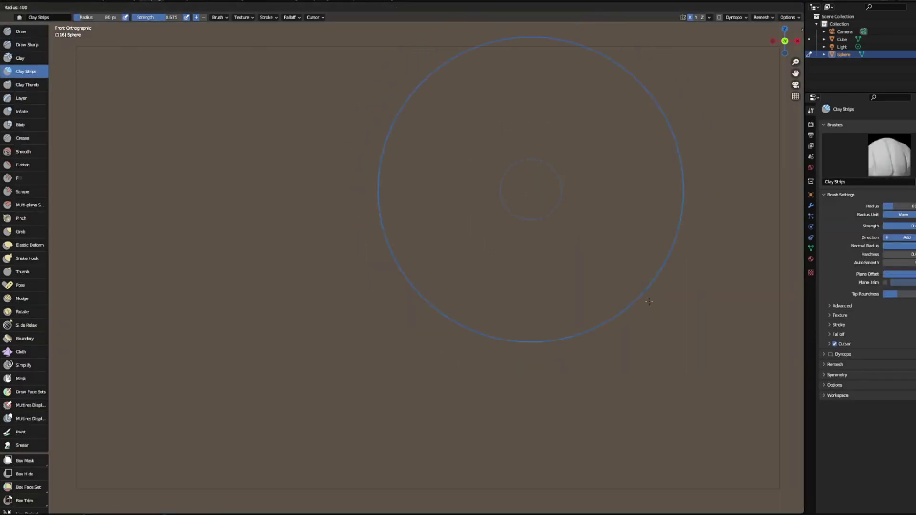
pyautogui.press('f')
pyautogui.click(354, 152)
pyautogui.press('space')
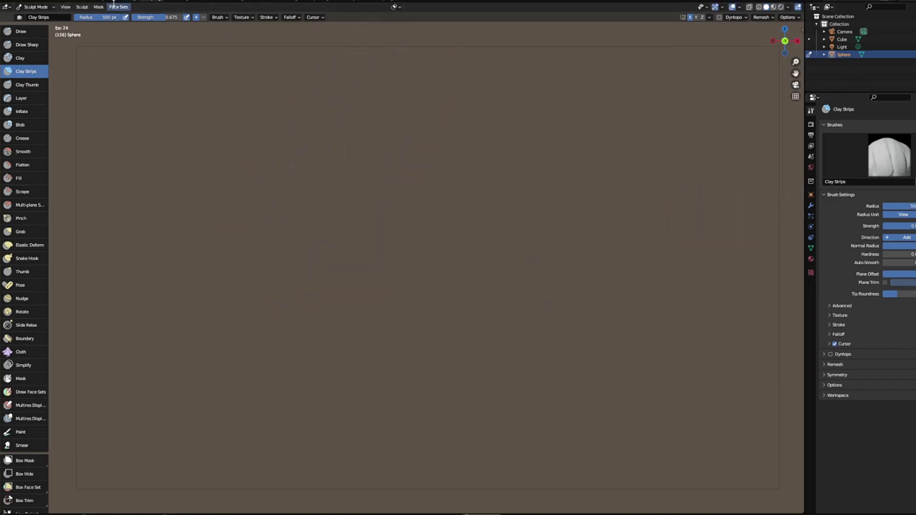
pyautogui.press('f')
pyautogui.click(193, 136)
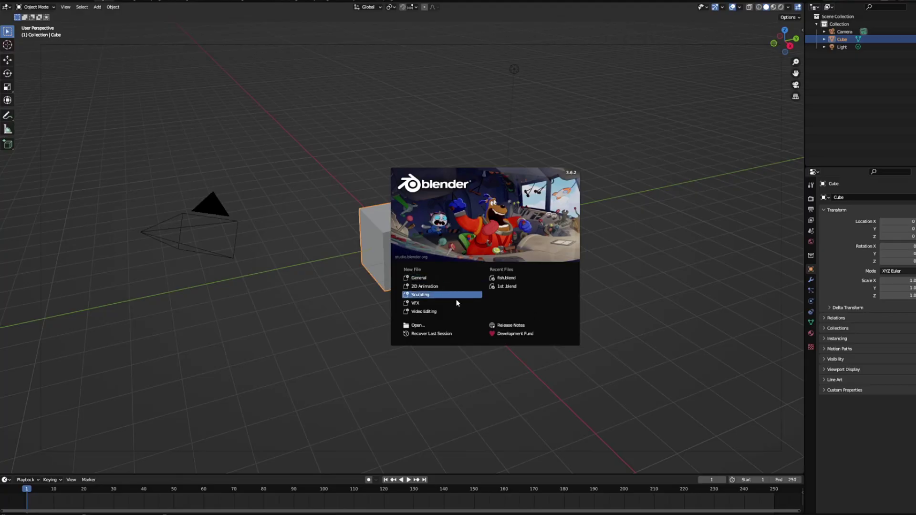
# Step: Reopen the recent file fish.blend and check the sculpt from the front and side
pyautogui.click(522, 280)
pyautogui.moveTo(564, 224)
pyautogui.mouseDown(button='middle')
pyautogui.moveTo(600, 190)
pyautogui.moveTo(636, 239)
pyautogui.moveTo(611, 198)
pyautogui.moveTo(654, 190)
pyautogui.moveTo(629, 157)
pyautogui.mouseUp(button='middle')
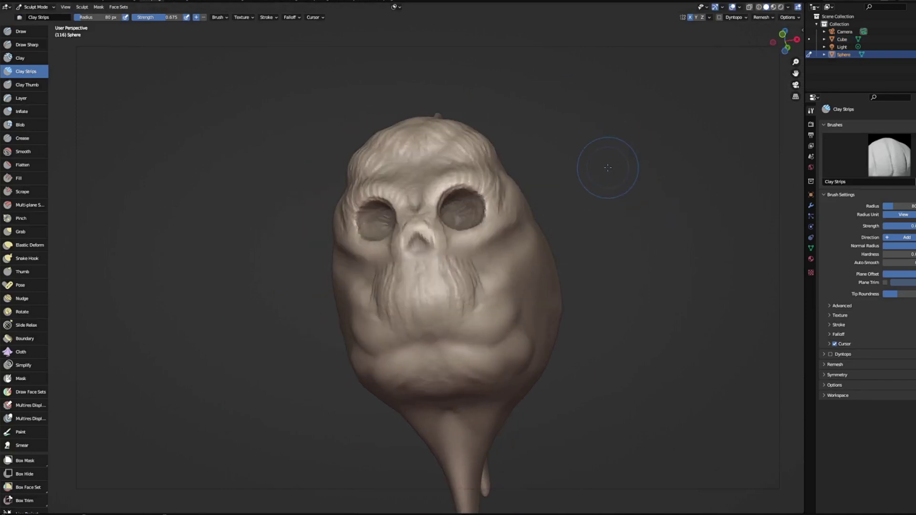
pyautogui.click(722, 7)
pyautogui.click(742, 8)
pyautogui.moveTo(635, 148); pyautogui.dragTo(598, 179, button='middle')
# Step: Try displaying the object transform gizmos on the fish and hide them again
pyautogui.click(716, 9)
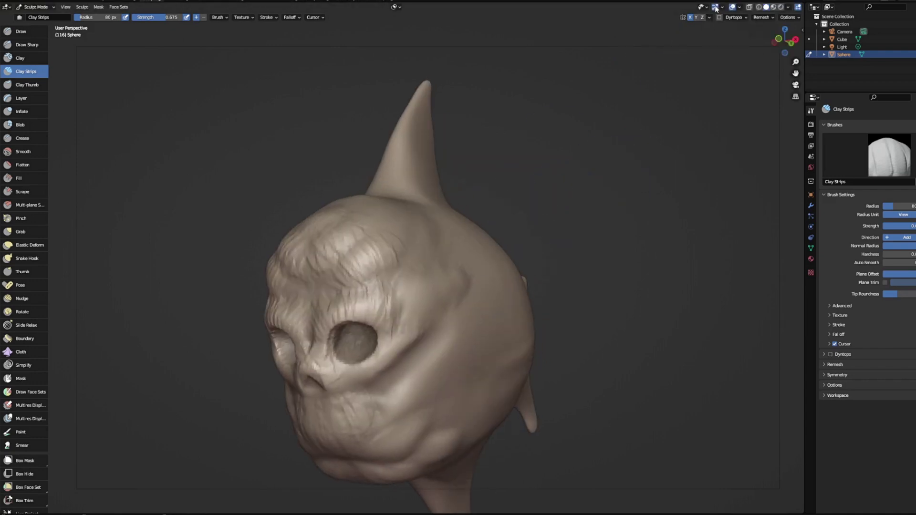
pyautogui.click(707, 8)
pyautogui.click(725, 8)
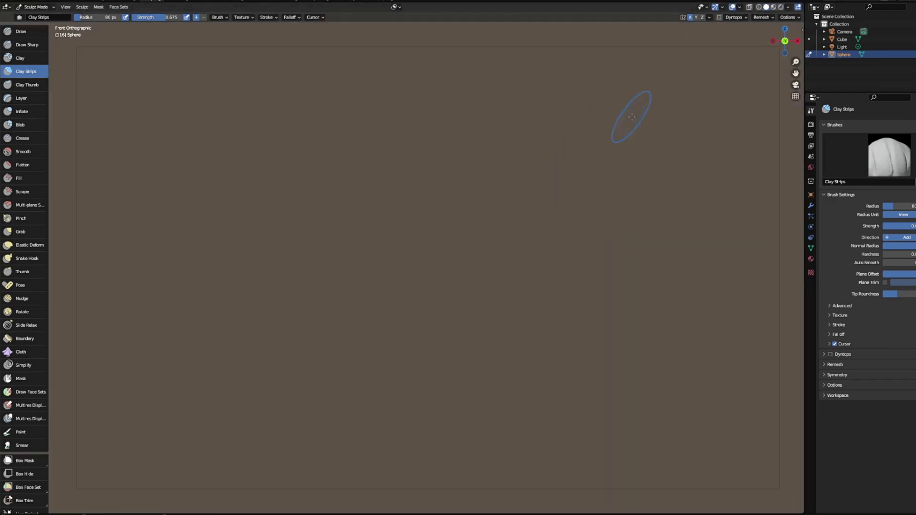
pyautogui.press('KP_5')
pyautogui.moveTo(632, 157); pyautogui.dragTo(659, 45, button='middle')
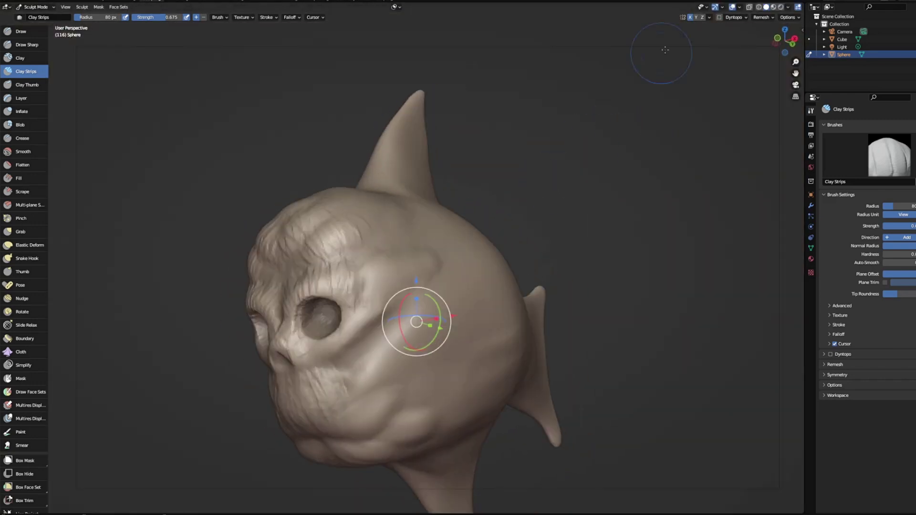
pyautogui.click(722, 8)
pyautogui.click(695, 42)
pyautogui.click(739, 7)
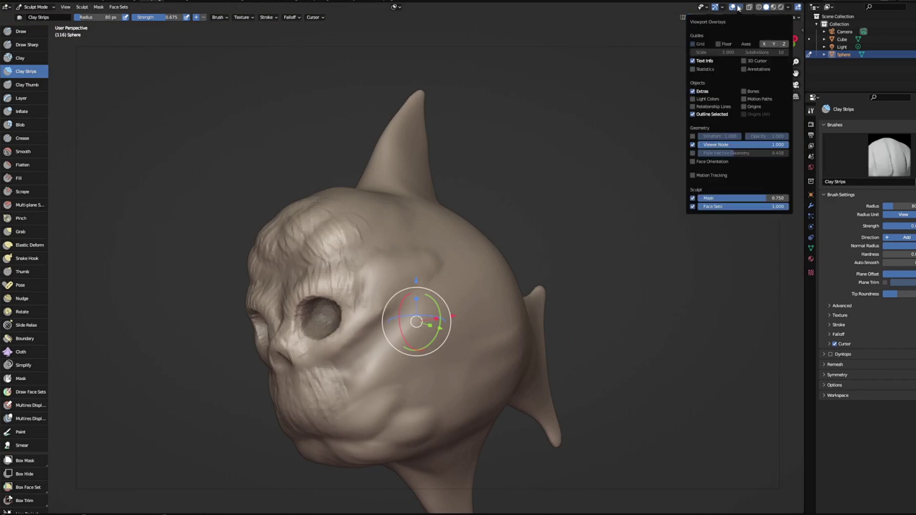
pyautogui.moveTo(724, 8)
pyautogui.moveTo(700, 81); pyautogui.dragTo(700, 97)
pyautogui.moveTo(594, 187); pyautogui.dragTo(635, 203, button='middle')
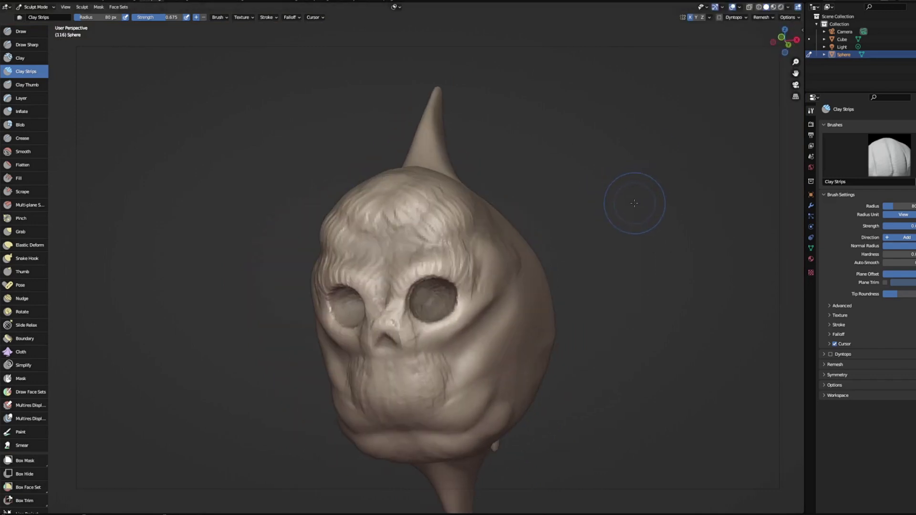
# Step: Bring the whole fish into view and activate the Grab brush with a 214 px radius
pyautogui.moveTo(580, 198); pyautogui.dragTo(628, 192, button='middle')
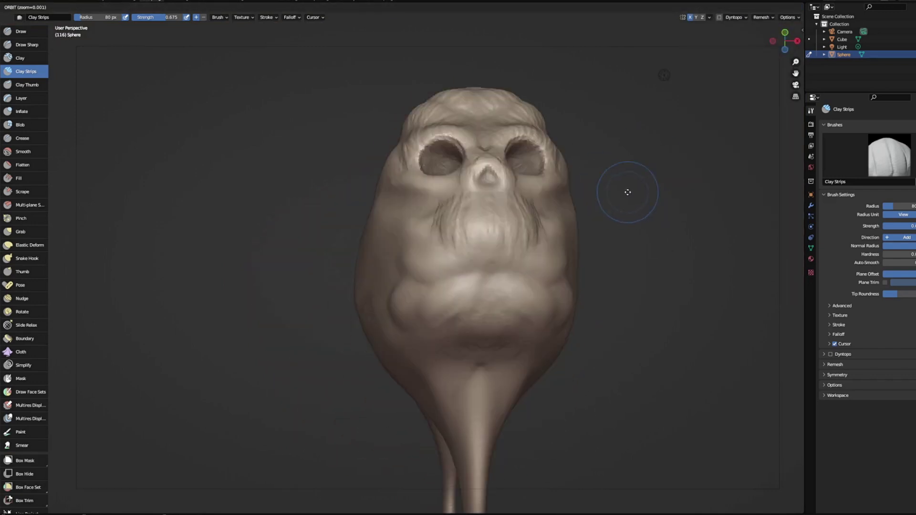
pyautogui.press('KP_1')
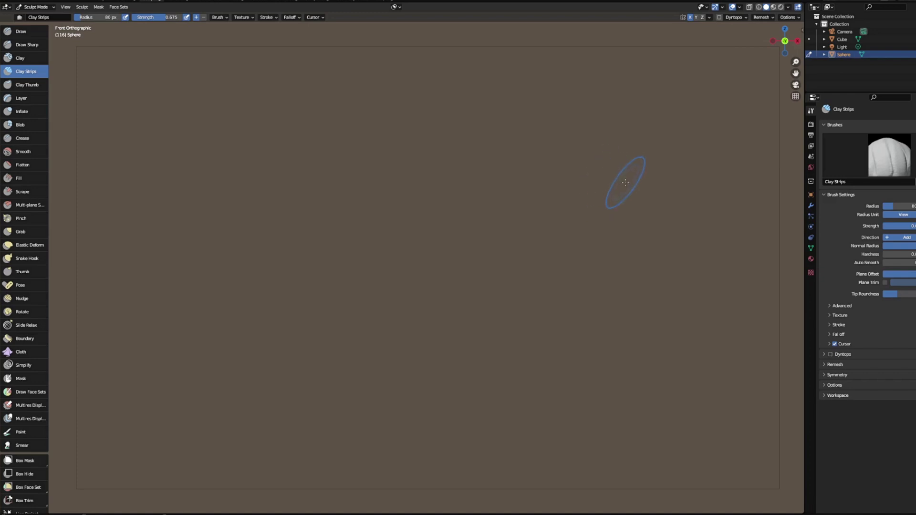
pyautogui.scroll(-5, 616, 173)
pyautogui.moveTo(607, 160); pyautogui.dragTo(452, 166, button='middle')
pyautogui.press('g')
pyautogui.moveTo(465, 136)
pyautogui.mouseDown(button='middle')
pyautogui.moveTo(478, 143)
pyautogui.moveTo(428, 148)
pyautogui.mouseUp(button='middle')
pyautogui.rightClick(410, 142)
pyautogui.moveTo(378, 138)
pyautogui.mouseDown()
pyautogui.moveTo(424, 137)
pyautogui.moveTo(378, 138)
pyautogui.mouseUp()
# Step: Reshape the tail fin's outer edge with Grab strokes, pulling its upper lobe outward and its middle inward
pyautogui.moveTo(414, 177)
pyautogui.mouseDown(button='middle')
pyautogui.moveTo(400, 178)
pyautogui.moveTo(406, 185)
pyautogui.moveTo(468, 167)
pyautogui.moveTo(395, 144)
pyautogui.mouseUp(button='middle')
pyautogui.moveTo(464, 139); pyautogui.dragTo(474, 134, button='middle')
pyautogui.moveTo(678, 235); pyautogui.dragTo(680, 230, button='middle')
pyautogui.moveTo(680, 233); pyautogui.dragTo(700, 233)
pyautogui.moveTo(703, 191)
pyautogui.mouseDown(button='middle')
pyautogui.moveTo(665, 202)
pyautogui.moveTo(691, 187)
pyautogui.mouseUp(button='middle')
pyautogui.moveTo(713, 377); pyautogui.dragTo(691, 384, button='middle')
pyautogui.moveTo(678, 270); pyautogui.dragTo(661, 260)
pyautogui.moveTo(627, 211); pyautogui.dragTo(635, 194, button='middle')
pyautogui.moveTo(659, 271); pyautogui.dragTo(405, 259, button='middle')
# Step: Apply the light gray MatCap to the fish in solid viewport shading
pyautogui.click(788, 7)
pyautogui.click(781, 62)
pyautogui.click(648, 91)
pyautogui.moveTo(588, 185)
pyautogui.mouseDown(button='middle')
pyautogui.moveTo(621, 162)
pyautogui.moveTo(642, 170)
pyautogui.moveTo(629, 163)
pyautogui.moveTo(642, 181)
pyautogui.mouseUp(button='middle')
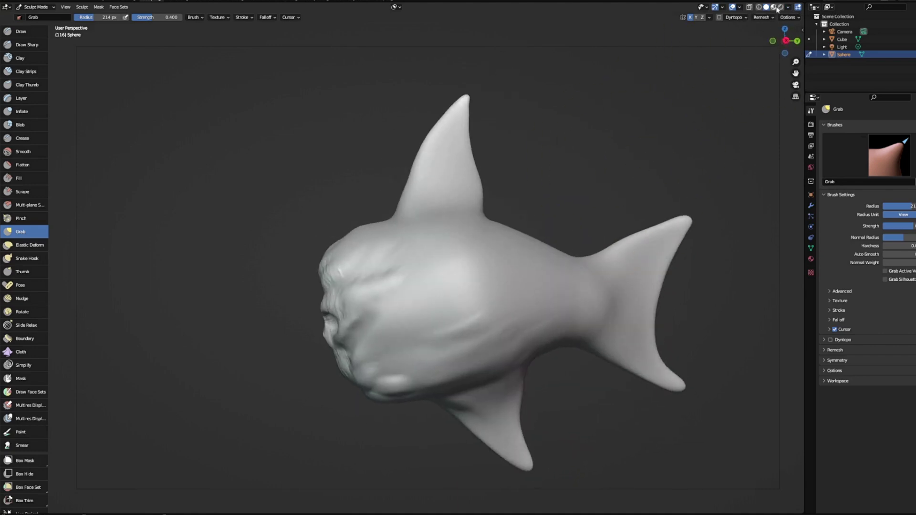
pyautogui.click(788, 7)
pyautogui.click(781, 6)
pyautogui.moveTo(640, 142)
pyautogui.mouseDown(button='middle')
pyautogui.moveTo(693, 125)
pyautogui.moveTo(698, 150)
pyautogui.moveTo(793, 30)
pyautogui.mouseUp(button='middle')
pyautogui.click(773, 7)
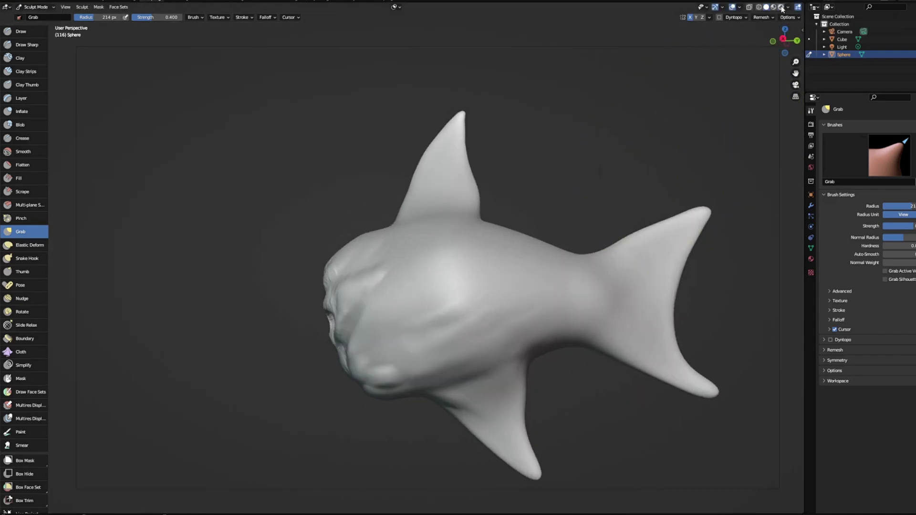
# Step: Refine the upper and lower tips of the tail fin with 214 px Pinch strokes at 0.500 strength
pyautogui.click(21, 218)
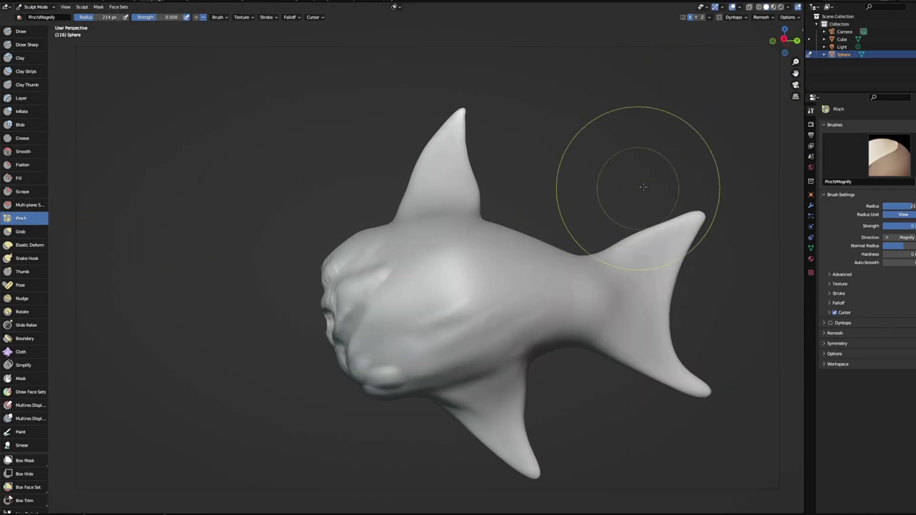
pyautogui.moveTo(690, 221); pyautogui.dragTo(700, 217)
pyautogui.moveTo(745, 227); pyautogui.dragTo(683, 222, button='middle')
pyautogui.moveTo(683, 223); pyautogui.dragTo(712, 195)
pyautogui.moveTo(712, 329)
pyautogui.mouseDown(button='middle')
pyautogui.moveTo(730, 368)
pyautogui.moveTo(713, 370)
pyautogui.mouseUp(button='middle')
pyautogui.moveTo(715, 372); pyautogui.dragTo(742, 381)
pyautogui.moveTo(742, 380); pyautogui.dragTo(349, 253, button='middle')
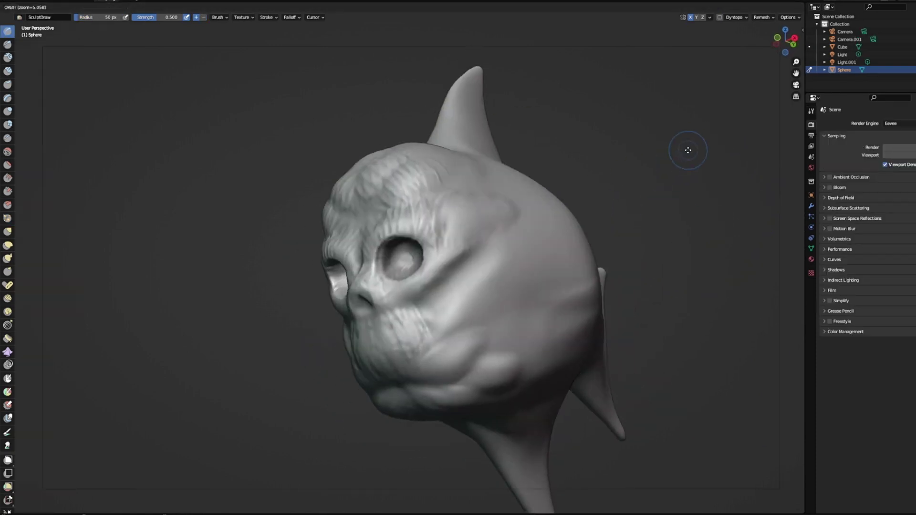
# Step: Try a striped MatCap and a high-contrast white MatCap on the fish
pyautogui.click(788, 6)
pyautogui.click(777, 66)
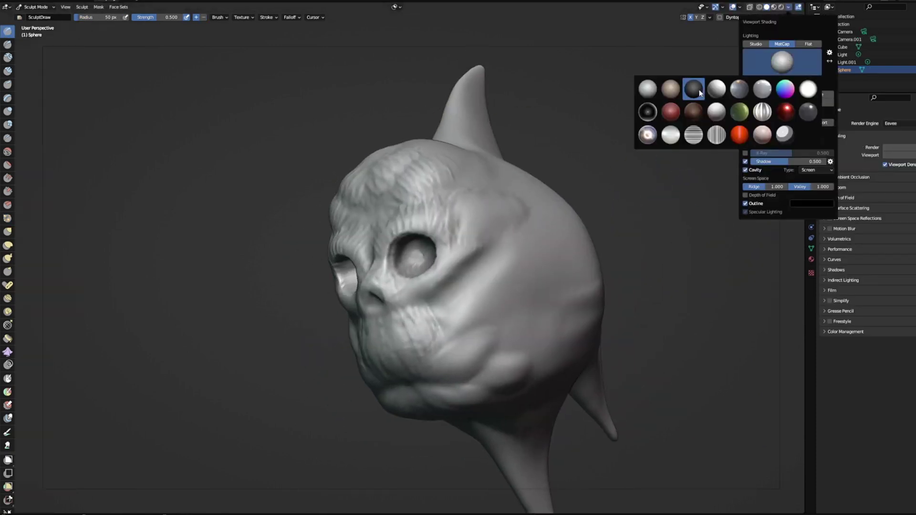
pyautogui.click(702, 145)
pyautogui.moveTo(702, 144); pyautogui.dragTo(652, 138, button='middle')
pyautogui.click(788, 7)
pyautogui.click(779, 65)
pyautogui.click(730, 88)
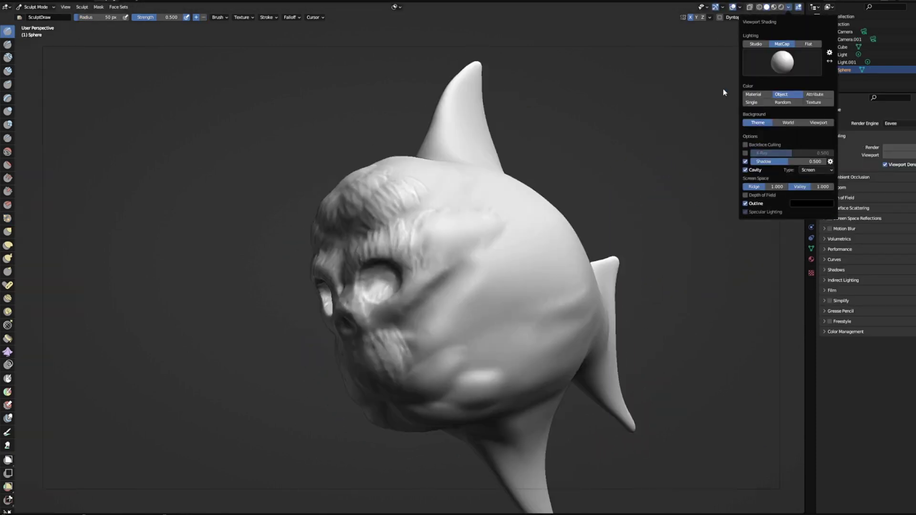
pyautogui.moveTo(709, 88); pyautogui.dragTo(745, 69, button='middle')
# Step: Try the blue and orange metallic MatCap and the brown MatCap on the fish
pyautogui.click(789, 6)
pyautogui.click(782, 63)
pyautogui.click(739, 90)
pyautogui.moveTo(689, 136)
pyautogui.mouseDown(button='middle')
pyautogui.moveTo(636, 180)
pyautogui.moveTo(685, 152)
pyautogui.moveTo(679, 156)
pyautogui.mouseUp(button='middle')
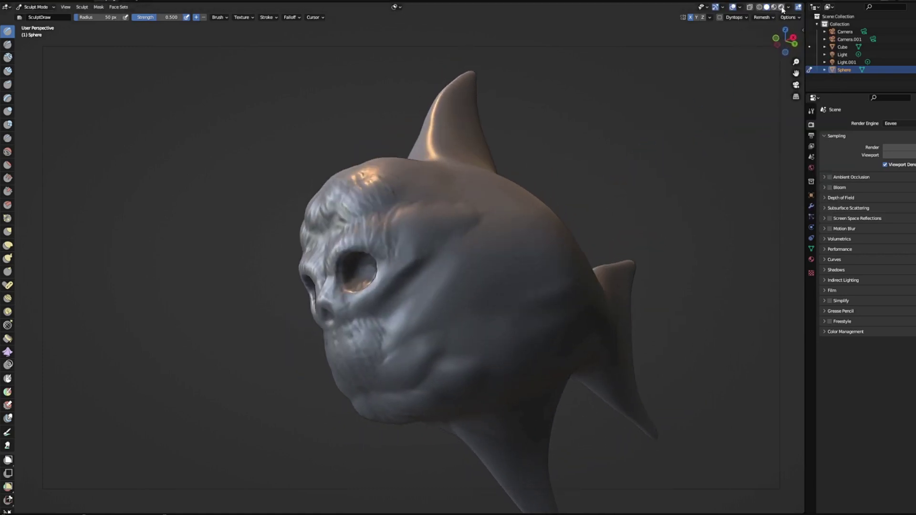
pyautogui.click(788, 7)
pyautogui.click(768, 68)
pyautogui.click(672, 96)
pyautogui.moveTo(660, 148)
pyautogui.mouseDown(button='middle')
pyautogui.moveTo(657, 156)
pyautogui.moveTo(688, 113)
pyautogui.mouseUp(button='middle')
# Step: Set the fish's MatCap back to light gray and check the face
pyautogui.click(789, 8)
pyautogui.click(776, 62)
pyautogui.click(648, 90)
pyautogui.moveTo(627, 163); pyautogui.dragTo(636, 154, button='middle')
pyautogui.moveTo(494, 372); pyautogui.dragTo(589, 216, button='middle')
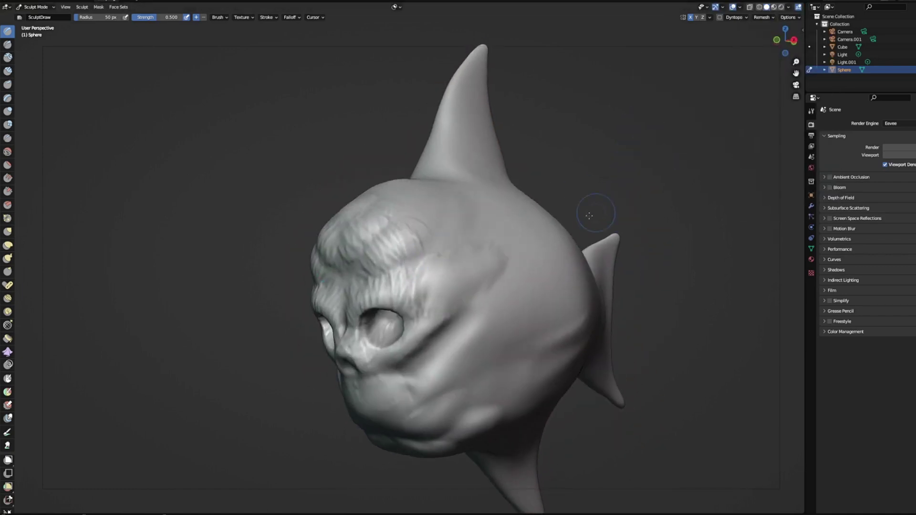
# Step: Carve a mouth slit below the nose with subtractive Clay Strips strokes at 76 px radius and 0.600 strength
pyautogui.moveTo(428, 232); pyautogui.dragTo(494, 264, button='middle')
pyautogui.rightClick(482, 215)
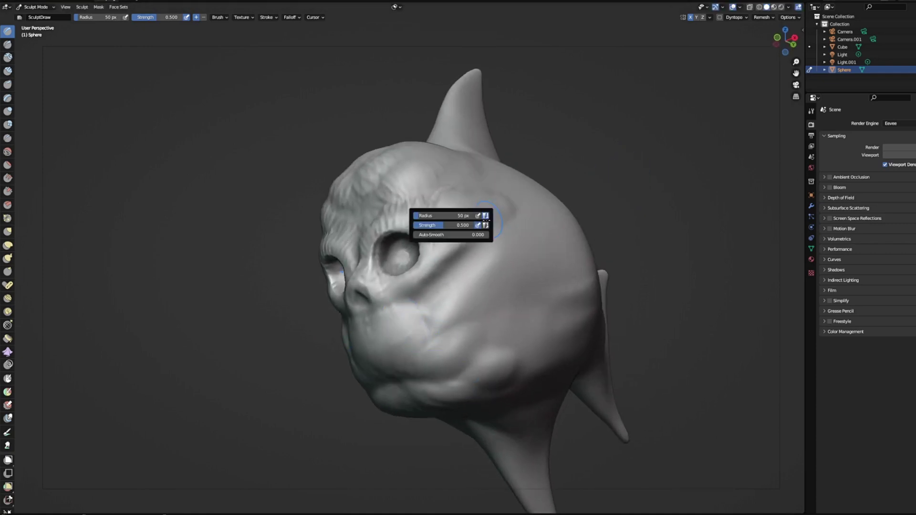
pyautogui.moveTo(592, 137); pyautogui.dragTo(609, 134, button='middle')
pyautogui.press('c')
pyautogui.rightClick(449, 230)
pyautogui.moveTo(407, 227); pyautogui.dragTo(396, 228)
pyautogui.moveTo(549, 201); pyautogui.dragTo(640, 153, button='middle')
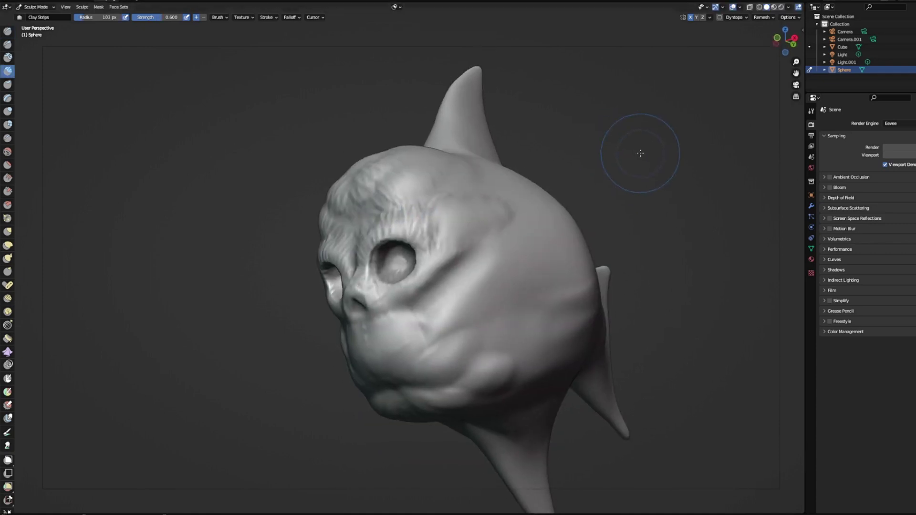
pyautogui.rightClick(367, 327)
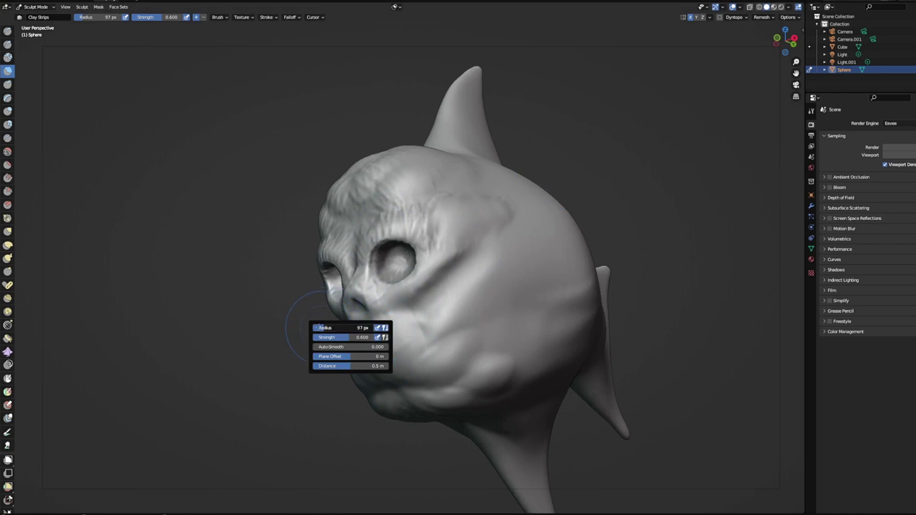
pyautogui.moveTo(299, 336)
pyautogui.mouseDown(button='middle')
pyautogui.moveTo(403, 339)
pyautogui.moveTo(313, 425)
pyautogui.moveTo(303, 425)
pyautogui.moveTo(394, 311)
pyautogui.moveTo(397, 342)
pyautogui.moveTo(452, 283)
pyautogui.mouseUp(button='middle')
pyautogui.rightClick(368, 320)
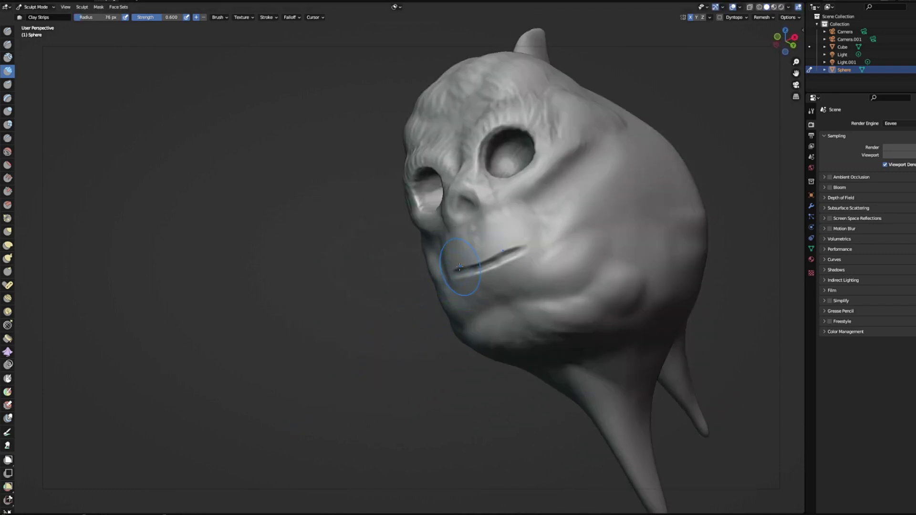
pyautogui.keyDown('ctrl'); pyautogui.moveTo(462, 272); pyautogui.dragTo(521, 255); pyautogui.keyUp('ctrl')
# Step: Hollow out the mouth opening and build up the lower lip with 54 px Clay Strips strokes at 0.600 strength
pyautogui.moveTo(416, 344)
pyautogui.mouseDown(button='middle')
pyautogui.moveTo(392, 368)
pyautogui.moveTo(414, 346)
pyautogui.mouseUp(button='middle')
pyautogui.moveTo(357, 385); pyautogui.dragTo(743, 229, button='middle')
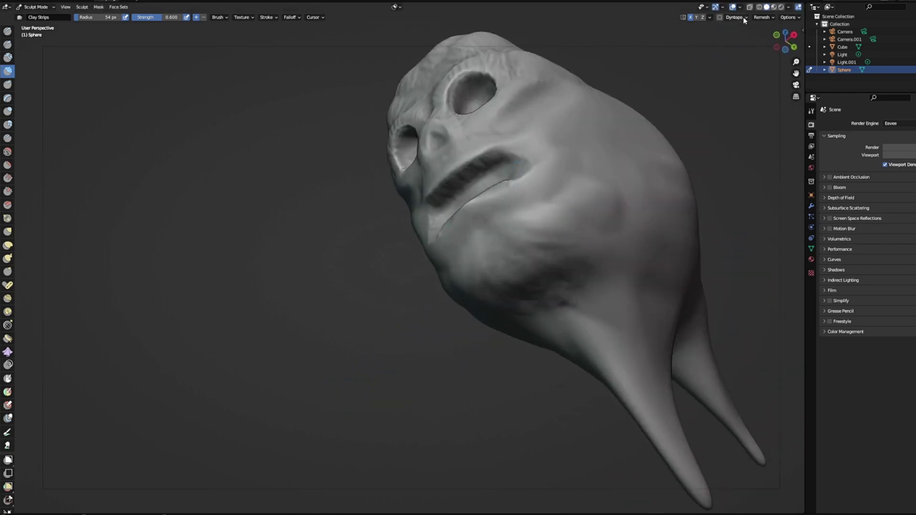
pyautogui.click(745, 20)
pyautogui.moveTo(645, 151); pyautogui.dragTo(657, 199, button='middle')
pyautogui.moveTo(409, 352)
pyautogui.mouseDown(button='middle')
pyautogui.moveTo(448, 348)
pyautogui.moveTo(419, 358)
pyautogui.moveTo(414, 341)
pyautogui.moveTo(490, 294)
pyautogui.mouseUp(button='middle')
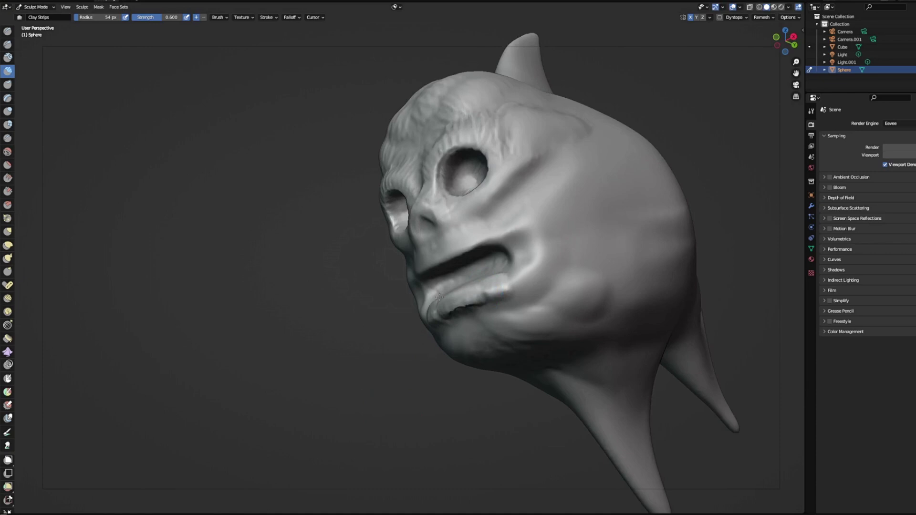
# Step: Pull the upper lip's edge down into jagged teeth with 54 px Grab strokes at 0.400 strength and smooth above them
pyautogui.moveTo(437, 318)
pyautogui.mouseDown(button='middle')
pyautogui.moveTo(376, 320)
pyautogui.moveTo(351, 391)
pyautogui.moveTo(444, 251)
pyautogui.mouseUp(button='middle')
pyautogui.scroll(3, 376, 319)
pyautogui.moveTo(473, 230)
pyautogui.mouseDown()
pyautogui.moveTo(485, 227)
pyautogui.moveTo(481, 254)
pyautogui.moveTo(436, 275)
pyautogui.mouseUp()
pyautogui.press('g')
pyautogui.moveTo(418, 274); pyautogui.dragTo(413, 289)
pyautogui.moveTo(395, 314); pyautogui.dragTo(439, 270, button='middle')
pyautogui.keyDown('shift'); pyautogui.moveTo(492, 228); pyautogui.dragTo(495, 213); pyautogui.keyUp('shift')
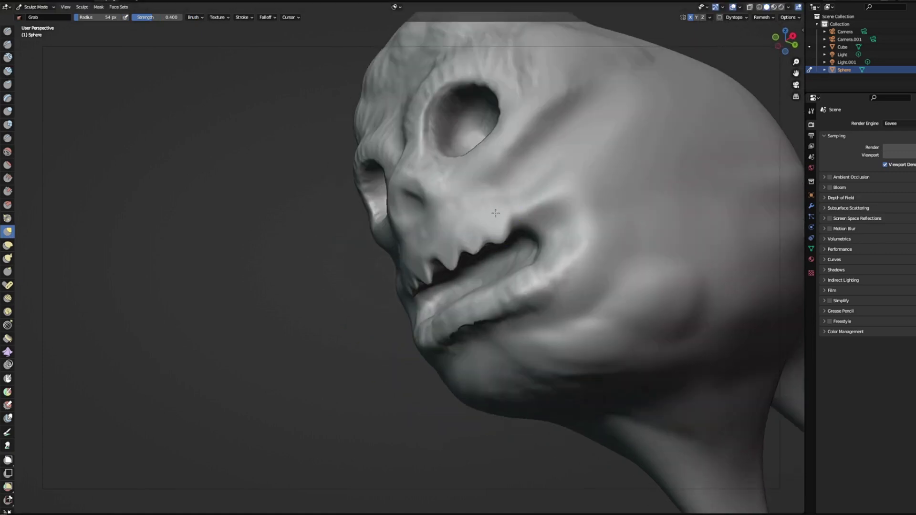
# Step: Show the brush names and sharpen the nose and upper teeth with the 54 px Crease brush at 0.250 strength
pyautogui.press('c')
pyautogui.moveTo(14, 98); pyautogui.dragTo(38, 99)
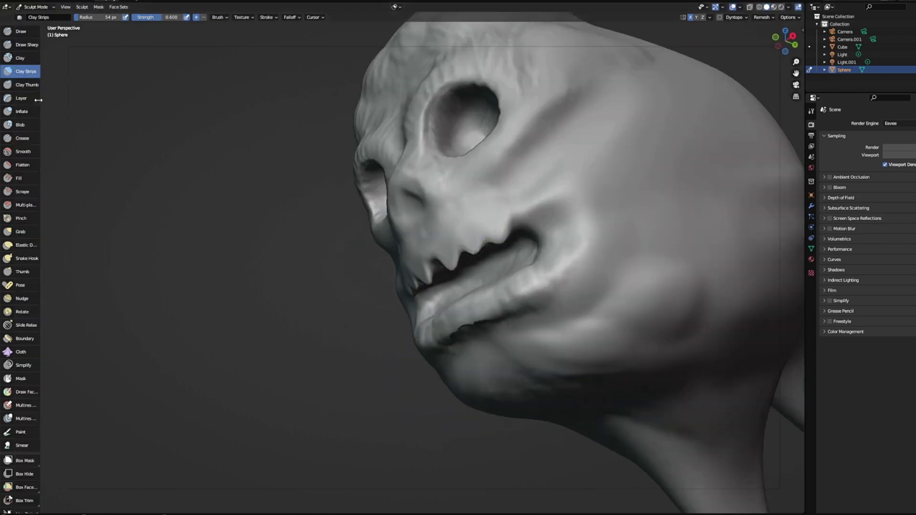
pyautogui.click(30, 137)
pyautogui.moveTo(507, 211)
pyautogui.mouseDown(button='middle')
pyautogui.moveTo(374, 348)
pyautogui.moveTo(335, 334)
pyautogui.mouseUp(button='middle')
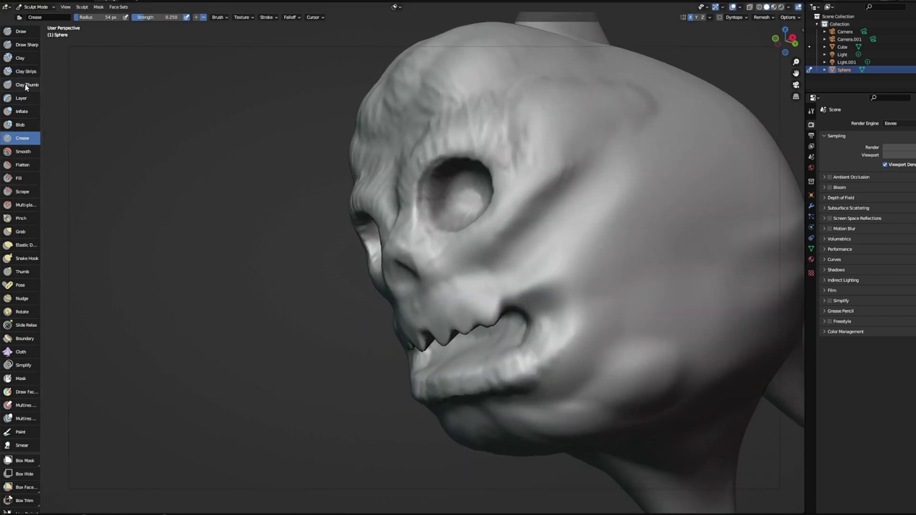
# Step: Separate the upper teeth and define the nose cavity with the 54 px Draw Sharp brush at 0.500 strength
pyautogui.click(27, 45)
pyautogui.moveTo(413, 361); pyautogui.dragTo(437, 349, button='middle')
pyautogui.moveTo(539, 208); pyautogui.dragTo(519, 211)
pyautogui.moveTo(370, 355)
pyautogui.mouseDown(button='middle')
pyautogui.moveTo(317, 382)
pyautogui.moveTo(306, 402)
pyautogui.mouseUp(button='middle')
pyautogui.moveTo(438, 278); pyautogui.dragTo(432, 304)
pyautogui.moveTo(413, 284)
pyautogui.mouseDown(button='middle')
pyautogui.moveTo(317, 385)
pyautogui.moveTo(385, 229)
pyautogui.mouseUp(button='middle')
pyautogui.moveTo(431, 258); pyautogui.dragTo(436, 226)
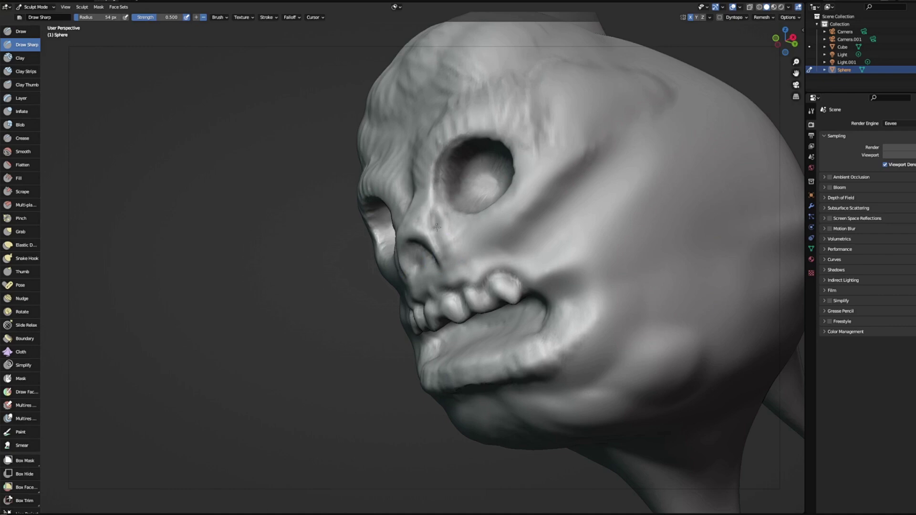
# Step: Show the active brush settings and adjust the sides of the head and body with 194 px Grab strokes at 0.400 strength
pyautogui.click(813, 111)
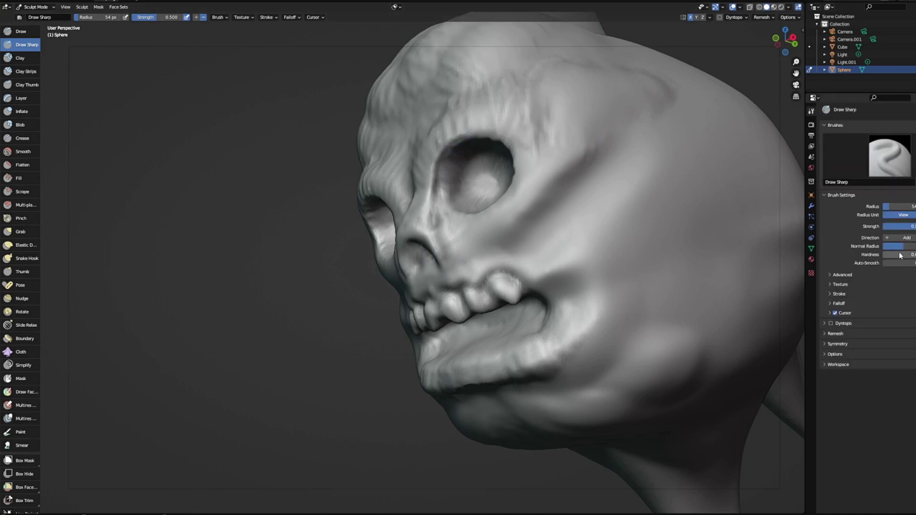
pyautogui.moveTo(297, 325)
pyautogui.mouseDown(button='middle')
pyautogui.moveTo(399, 245)
pyautogui.moveTo(344, 285)
pyautogui.moveTo(324, 316)
pyautogui.mouseUp(button='middle')
pyautogui.press('g')
pyautogui.scroll(-5, 324, 315)
pyautogui.moveTo(597, 298)
pyautogui.mouseDown(button='middle')
pyautogui.moveTo(633, 340)
pyautogui.moveTo(644, 321)
pyautogui.moveTo(636, 335)
pyautogui.mouseUp(button='middle')
pyautogui.press('space')
pyautogui.rightClick(607, 326)
pyautogui.moveTo(575, 326); pyautogui.dragTo(591, 327)
pyautogui.moveTo(671, 232); pyautogui.dragTo(637, 239, button='middle')
pyautogui.moveTo(442, 430); pyautogui.dragTo(477, 442, button='middle')
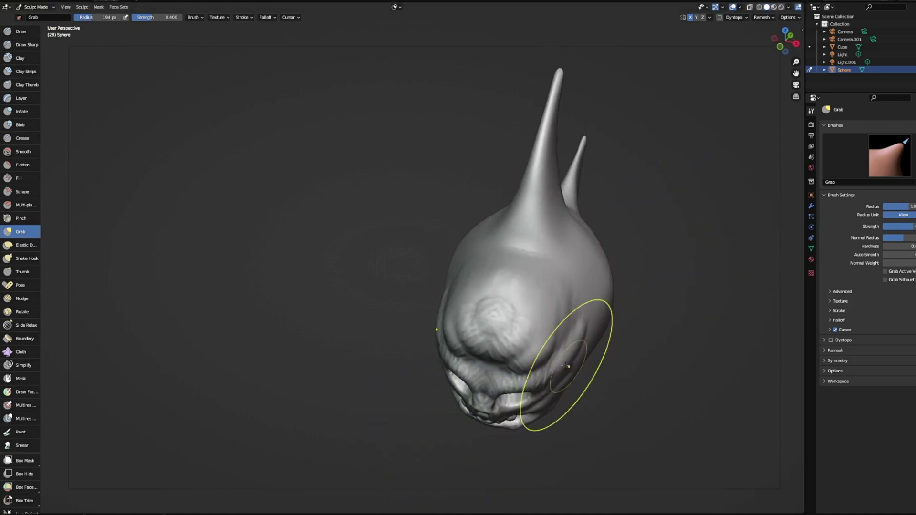
pyautogui.moveTo(567, 366); pyautogui.dragTo(548, 385, button='middle')
pyautogui.moveTo(378, 338); pyautogui.dragTo(363, 337, button='middle')
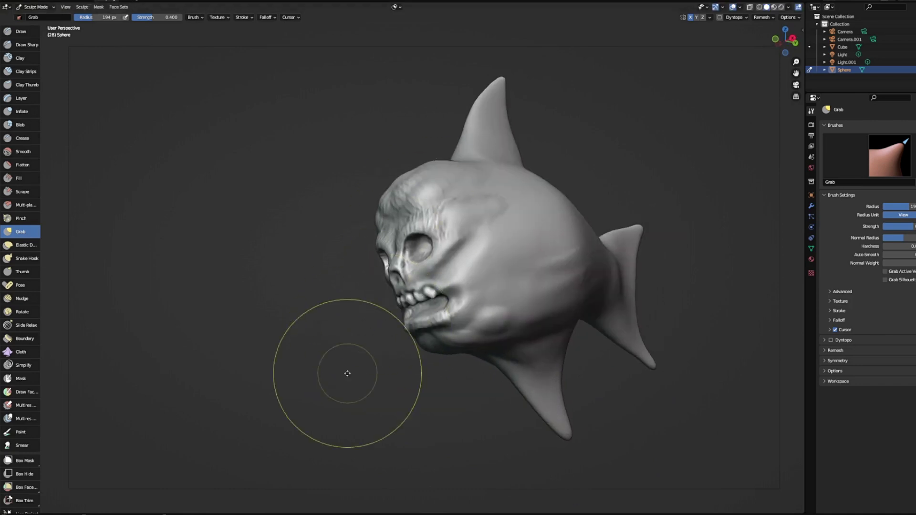
# Step: Reshape the tail fin with 194 px Grab strokes at 0.400 strength
pyautogui.moveTo(462, 372)
pyautogui.mouseDown(button='middle')
pyautogui.moveTo(536, 276)
pyautogui.moveTo(590, 287)
pyautogui.moveTo(575, 309)
pyautogui.moveTo(603, 275)
pyautogui.moveTo(432, 309)
pyautogui.moveTo(416, 260)
pyautogui.moveTo(406, 272)
pyautogui.mouseUp(button='middle')
pyautogui.moveTo(611, 258); pyautogui.dragTo(701, 257, button='middle')
pyautogui.moveTo(697, 258); pyautogui.dragTo(736, 279)
pyautogui.moveTo(736, 280); pyautogui.dragTo(718, 292, button='middle')
pyautogui.moveTo(711, 291); pyautogui.dragTo(725, 305)
pyautogui.moveTo(728, 265); pyautogui.dragTo(709, 262, button='middle')
pyautogui.moveTo(637, 220)
pyautogui.mouseDown()
pyautogui.moveTo(642, 329)
pyautogui.moveTo(654, 312)
pyautogui.mouseUp()
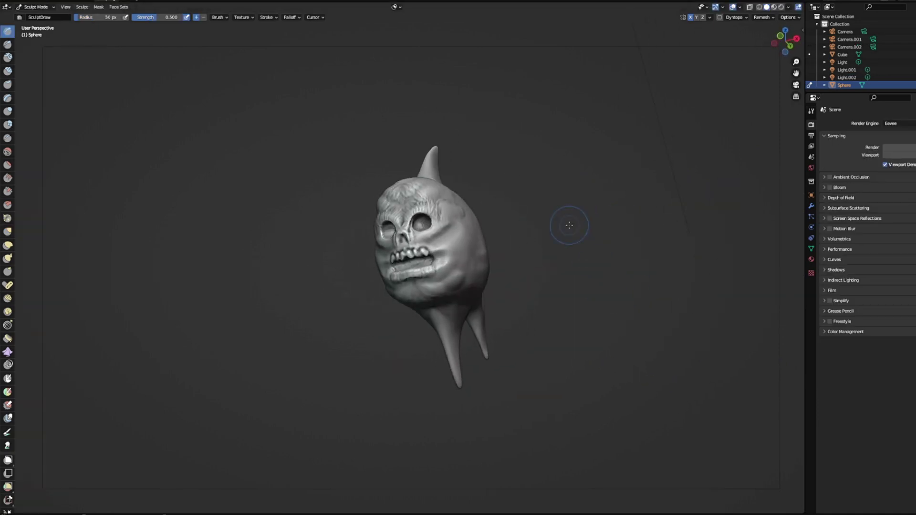
# Step: Build up a brow ridge running from the eye socket back along the head with 122 px Clay Strips strokes at 0.600 strength
pyautogui.moveTo(569, 225); pyautogui.dragTo(533, 248, button='middle')
pyautogui.scroll(4, 506, 250)
pyautogui.moveTo(477, 252); pyautogui.dragTo(443, 255, button='middle')
pyautogui.moveTo(371, 304); pyautogui.dragTo(430, 268, button='middle')
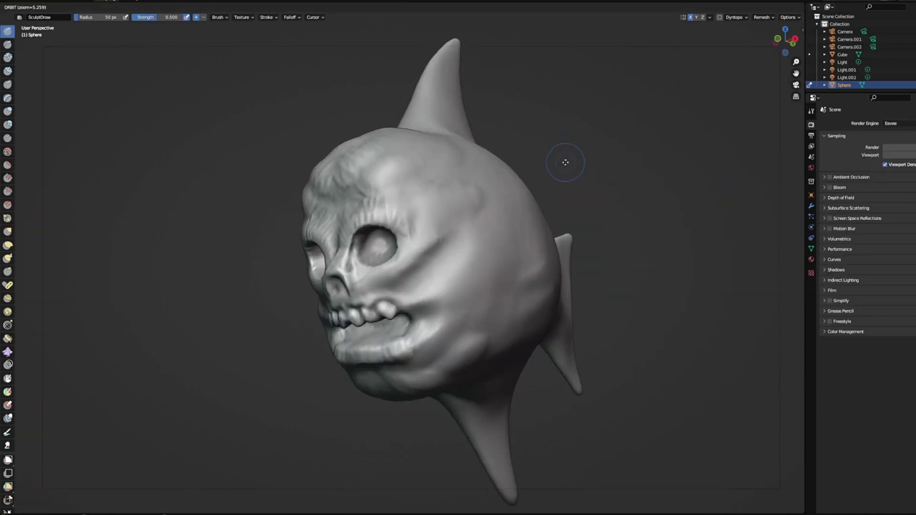
pyautogui.moveTo(564, 162); pyautogui.dragTo(547, 167, button='middle')
pyautogui.press('c')
pyautogui.moveTo(438, 217); pyautogui.dragTo(396, 229, button='middle')
pyautogui.rightClick(393, 247)
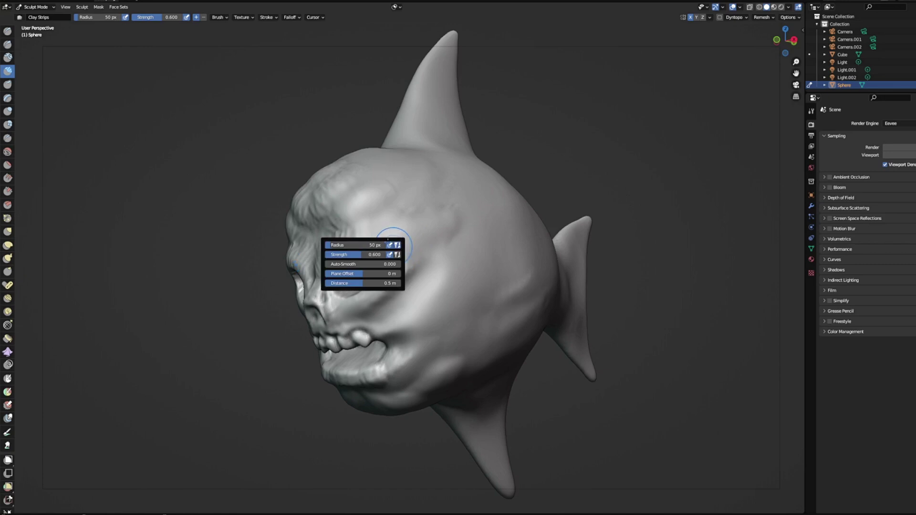
pyautogui.moveTo(347, 245); pyautogui.dragTo(362, 245)
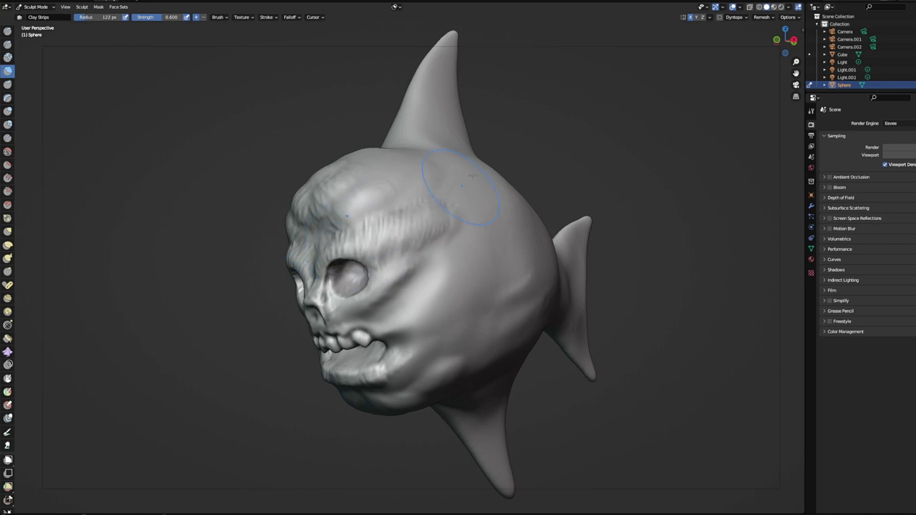
pyautogui.moveTo(472, 176); pyautogui.dragTo(376, 214, button='middle')
pyautogui.moveTo(399, 219); pyautogui.dragTo(404, 227)
# Step: Add Clay Strips texture across the forehead and crown at 122 px radius and 0.600 strength
pyautogui.moveTo(595, 139); pyautogui.dragTo(539, 149, button='middle')
pyautogui.moveTo(397, 172); pyautogui.dragTo(400, 161, button='middle')
pyautogui.moveTo(399, 165)
pyautogui.mouseDown()
pyautogui.moveTo(397, 176)
pyautogui.moveTo(409, 121)
pyautogui.moveTo(405, 171)
pyautogui.mouseUp()
pyautogui.moveTo(518, 136); pyautogui.dragTo(568, 120, button='middle')
pyautogui.scroll(3, 568, 119)
pyautogui.scroll(-5, 582, 148)
pyautogui.moveTo(587, 151)
pyautogui.mouseDown(button='middle')
pyautogui.moveTo(563, 155)
pyautogui.moveTo(521, 186)
pyautogui.mouseUp(button='middle')
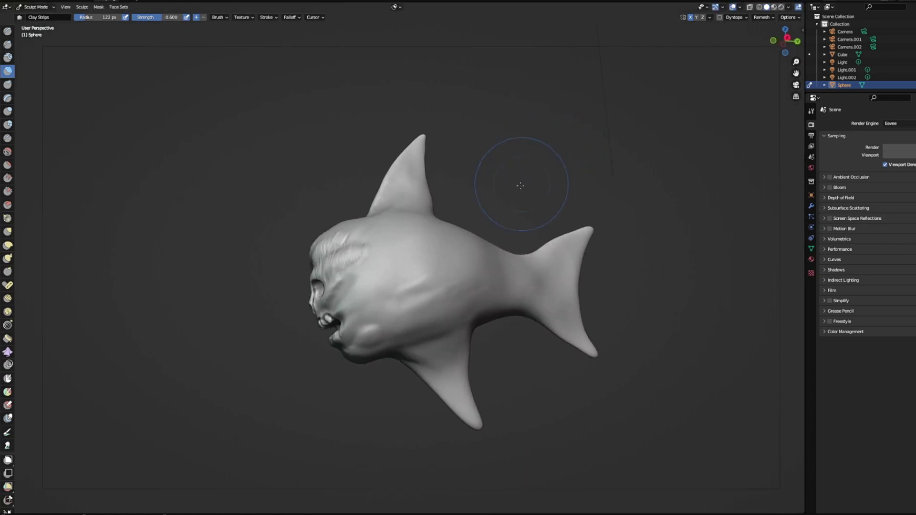
# Step: Refine the tips of the lower fin and tail fin with 60 px Grab strokes at 0.400 strength
pyautogui.press('g')
pyautogui.scroll(-2, 485, 358)
pyautogui.moveTo(493, 377)
pyautogui.mouseDown(button='middle')
pyautogui.moveTo(485, 358)
pyautogui.moveTo(494, 373)
pyautogui.moveTo(487, 378)
pyautogui.mouseUp(button='middle')
pyautogui.scroll(6, 439, 207)
pyautogui.scroll(-8, 501, 368)
pyautogui.rightClick(434, 364)
pyautogui.moveTo(434, 364); pyautogui.dragTo(410, 364)
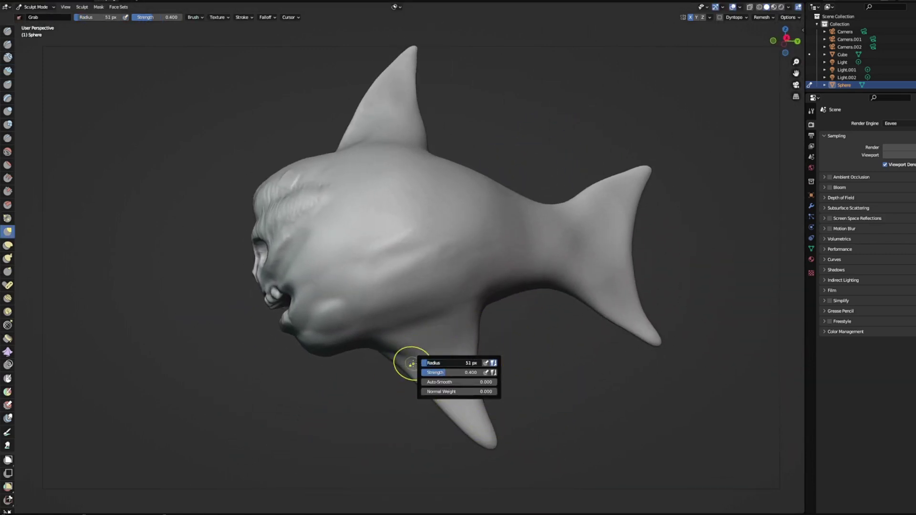
pyautogui.moveTo(484, 441); pyautogui.dragTo(495, 452, button='middle')
pyautogui.moveTo(500, 349); pyautogui.dragTo(491, 323, button='middle')
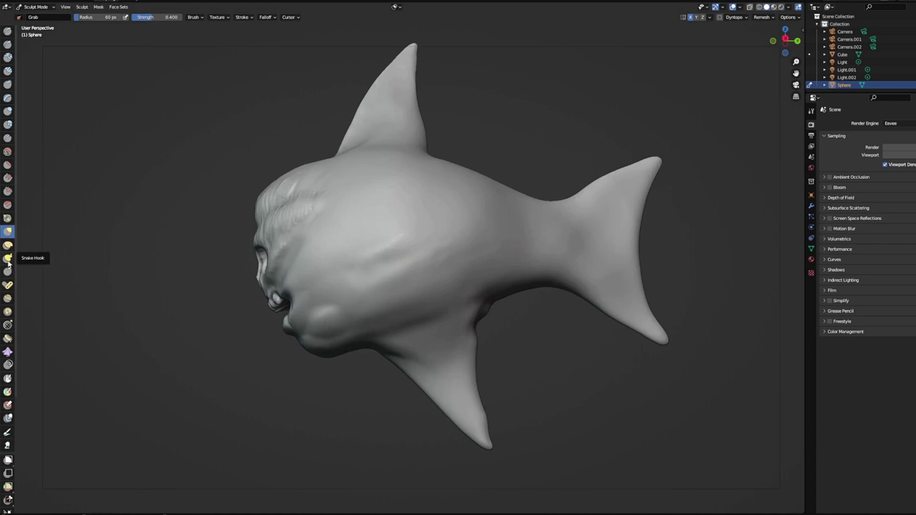
# Step: Pull out a small nub behind the lower fin's base with the Grab brush and save the file
pyautogui.moveTo(532, 339)
pyautogui.mouseDown(button='middle')
pyautogui.moveTo(519, 347)
pyautogui.moveTo(449, 322)
pyautogui.mouseUp(button='middle')
pyautogui.moveTo(470, 319); pyautogui.dragTo(486, 316)
pyautogui.moveTo(486, 317); pyautogui.dragTo(520, 337, button='middle')
pyautogui.moveTo(527, 288); pyautogui.dragTo(589, 225, button='middle')
pyautogui.hotkey('ctrl', 's')
pyautogui.press('Escape')
pyautogui.moveTo(618, 192); pyautogui.dragTo(672, 260, button='middle')
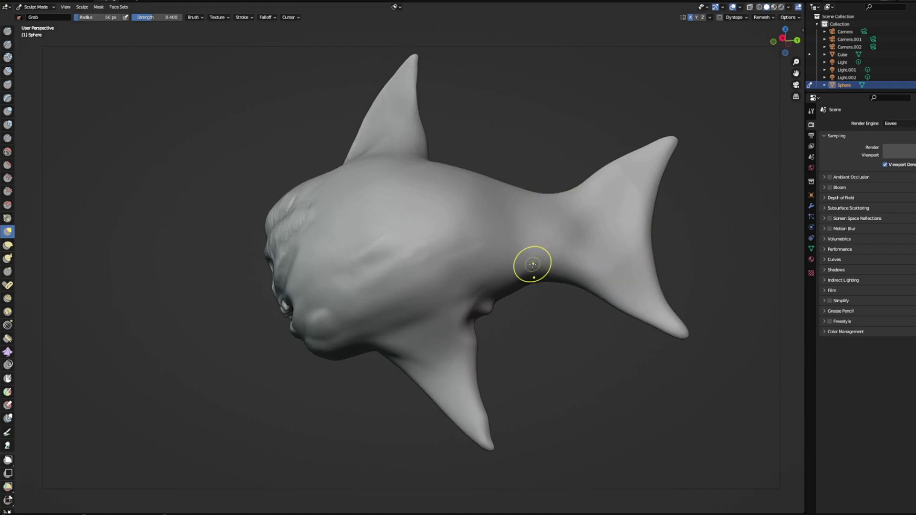
# Step: Touch up the belly behind the lower fin with Grab and the dorsal fin with the Draw brush, both at 68 px radius
pyautogui.moveTo(557, 293)
pyautogui.mouseDown(button='middle')
pyautogui.moveTo(532, 300)
pyautogui.moveTo(566, 300)
pyautogui.moveTo(432, 204)
pyautogui.mouseUp(button='middle')
pyautogui.moveTo(521, 114); pyautogui.dragTo(480, 236, button='middle')
pyautogui.rightClick(528, 281)
pyautogui.moveTo(523, 281); pyautogui.dragTo(537, 282)
pyautogui.moveTo(534, 288); pyautogui.dragTo(533, 317, button='middle')
pyautogui.moveTo(465, 216)
pyautogui.mouseDown(button='middle')
pyautogui.moveTo(575, 164)
pyautogui.moveTo(474, 188)
pyautogui.mouseUp(button='middle')
pyautogui.press('x')
pyautogui.moveTo(319, 240); pyautogui.dragTo(505, 199, button='middle')
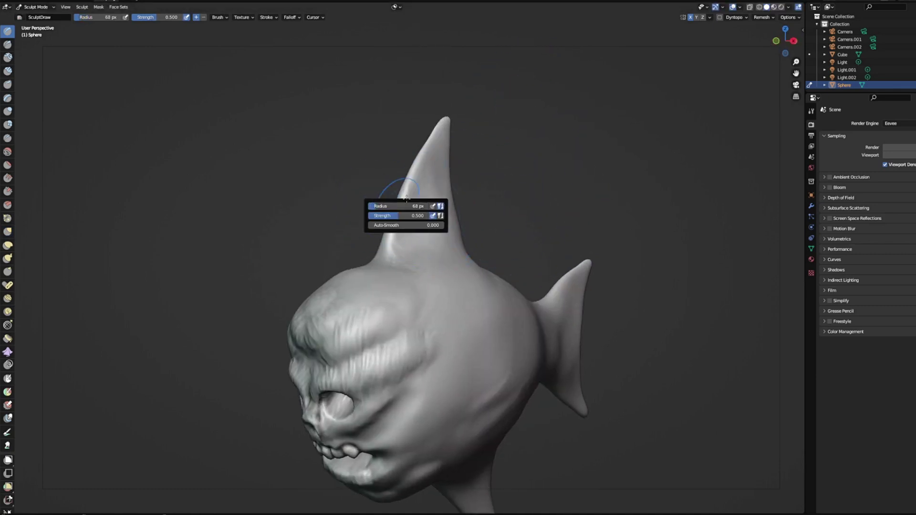
pyautogui.moveTo(439, 138)
pyautogui.mouseDown(button='middle')
pyautogui.moveTo(429, 220)
pyautogui.moveTo(497, 176)
pyautogui.moveTo(401, 208)
pyautogui.moveTo(411, 195)
pyautogui.moveTo(544, 154)
pyautogui.moveTo(600, 162)
pyautogui.moveTo(611, 188)
pyautogui.moveTo(616, 162)
pyautogui.moveTo(466, 307)
pyautogui.moveTo(389, 405)
pyautogui.mouseUp(button='middle')
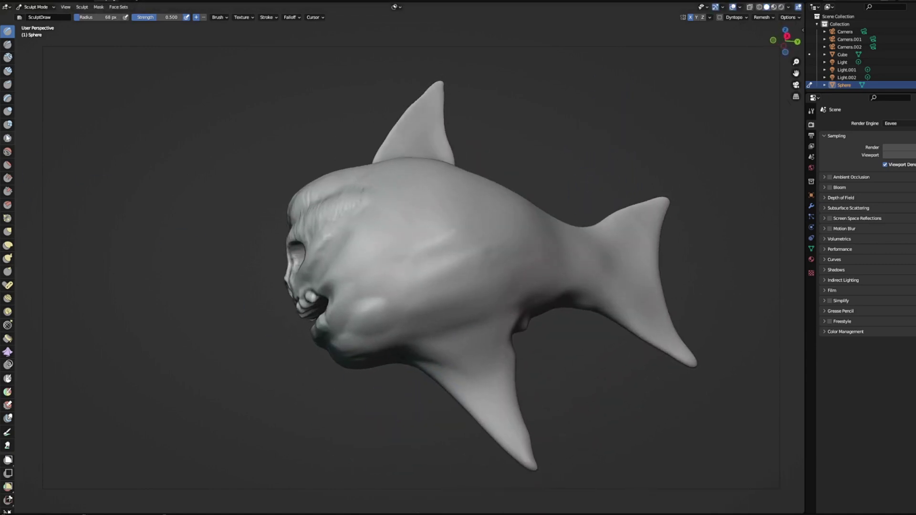
# Step: Carve lengthwise grooves into the lower and dorsal fins with the 68 px Draw Sharp brush at 0.500 strength
pyautogui.click(8, 44)
pyautogui.moveTo(538, 360); pyautogui.dragTo(511, 334, button='middle')
pyautogui.moveTo(509, 332); pyautogui.dragTo(432, 360)
pyautogui.moveTo(416, 358); pyautogui.dragTo(427, 367, button='middle')
pyautogui.moveTo(468, 352); pyautogui.dragTo(518, 449)
pyautogui.moveTo(497, 343); pyautogui.dragTo(526, 453)
pyautogui.moveTo(555, 386); pyautogui.dragTo(582, 417, button='middle')
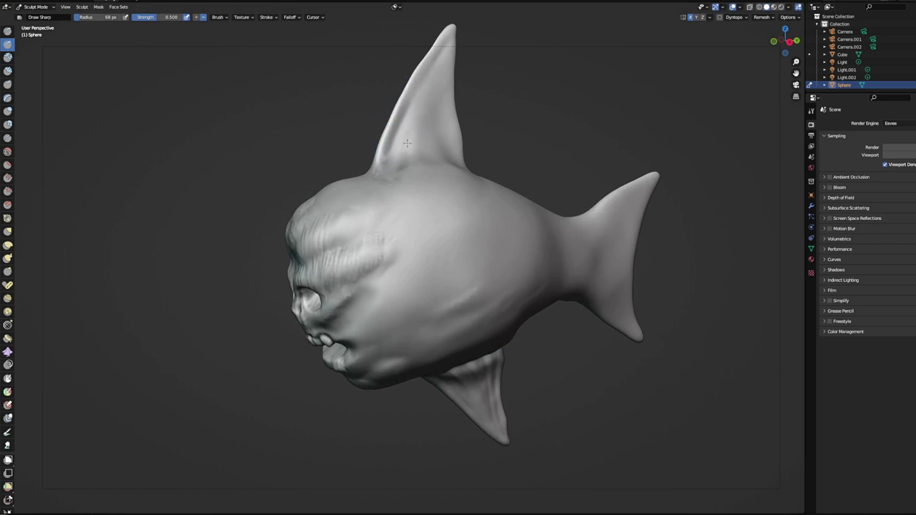
pyautogui.moveTo(517, 116); pyautogui.dragTo(435, 220, button='middle')
pyautogui.moveTo(404, 247); pyautogui.dragTo(532, 134, button='middle')
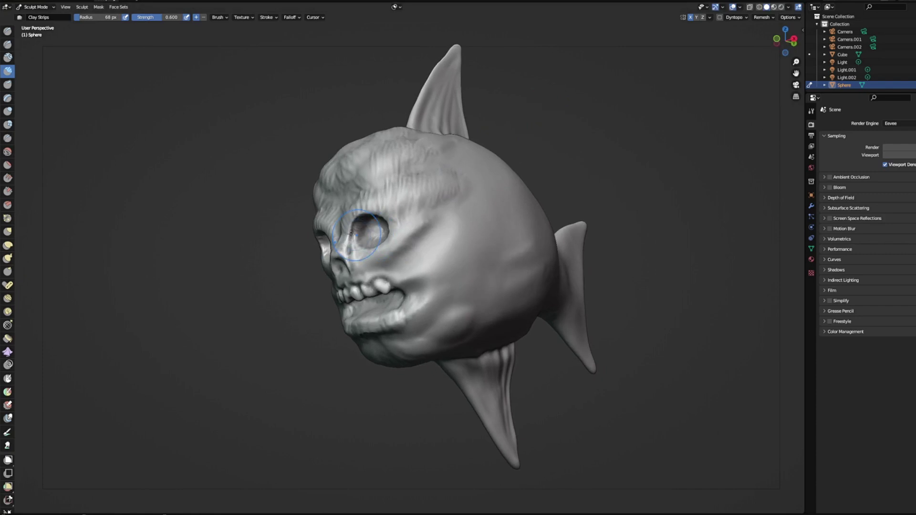
# Step: Flatten the upper rims of the eye sockets with 68 px Grab strokes at 0.400 strength
pyautogui.press('g')
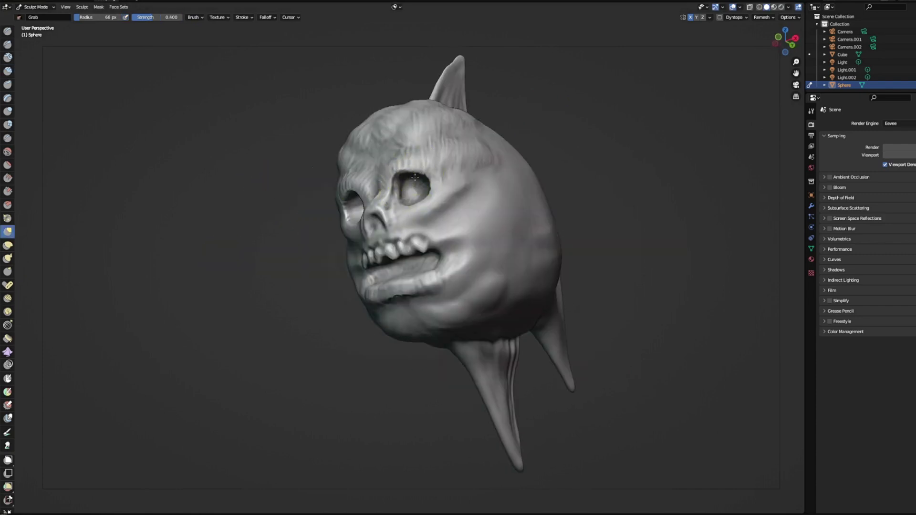
pyautogui.moveTo(434, 183); pyautogui.dragTo(448, 198, button='middle')
pyautogui.moveTo(485, 235)
pyautogui.mouseDown(button='middle')
pyautogui.moveTo(410, 203)
pyautogui.moveTo(590, 139)
pyautogui.moveTo(634, 153)
pyautogui.moveTo(446, 305)
pyautogui.mouseUp(button='middle')
# Step: Pull a pointed, backward-facing fin out of each side of the body with 68 px Grab strokes
pyautogui.moveTo(442, 332); pyautogui.dragTo(646, 309)
pyautogui.moveTo(532, 336); pyautogui.dragTo(586, 306, button='middle')
pyautogui.moveTo(499, 268); pyautogui.dragTo(530, 263)
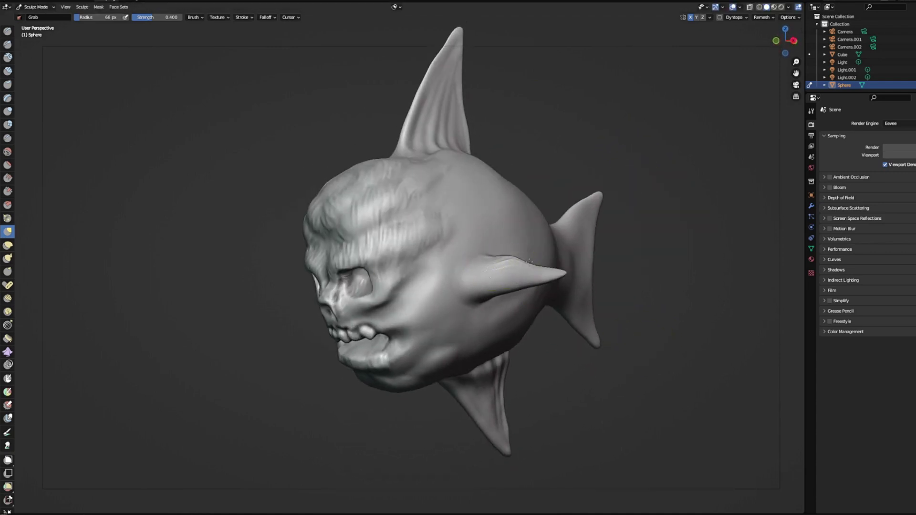
pyautogui.moveTo(485, 266); pyautogui.dragTo(528, 190, button='middle')
# Step: Set the voxel size to about 0.02 m and remesh the fish
pyautogui.press('r')
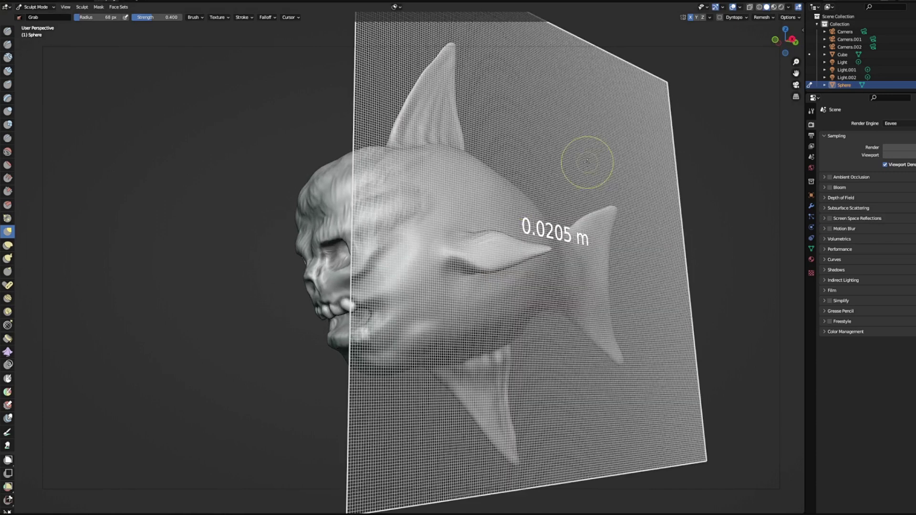
pyautogui.click(581, 171)
pyautogui.hotkey('ctrl', 'r')
# Step: Build up the cheeks, jaw and side fin roots with 68 px Clay Strips strokes at 0.600 strength
pyautogui.moveTo(579, 173)
pyautogui.mouseDown(button='middle')
pyautogui.moveTo(470, 243)
pyautogui.moveTo(597, 147)
pyautogui.moveTo(436, 289)
pyautogui.moveTo(457, 265)
pyautogui.moveTo(472, 265)
pyautogui.mouseUp(button='middle')
pyautogui.press('c')
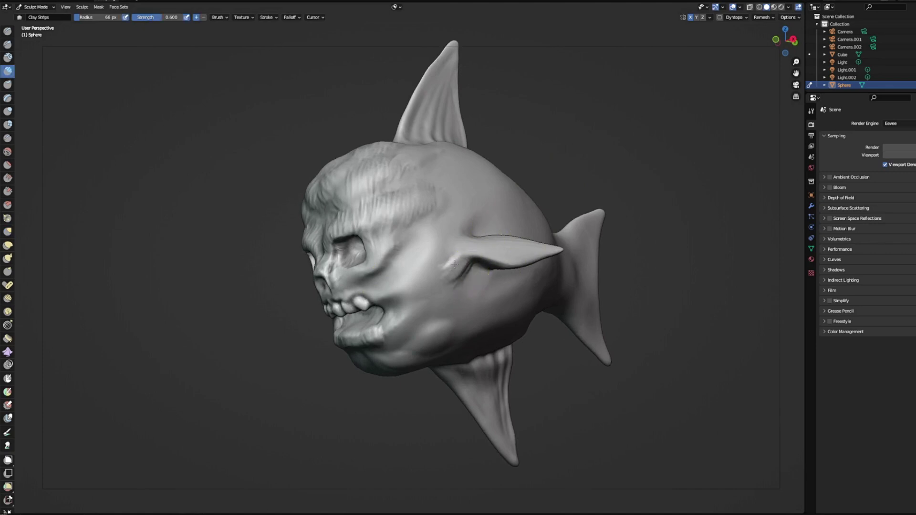
pyautogui.moveTo(440, 242)
pyautogui.mouseDown(button='middle')
pyautogui.moveTo(665, 127)
pyautogui.moveTo(631, 132)
pyautogui.mouseUp(button='middle')
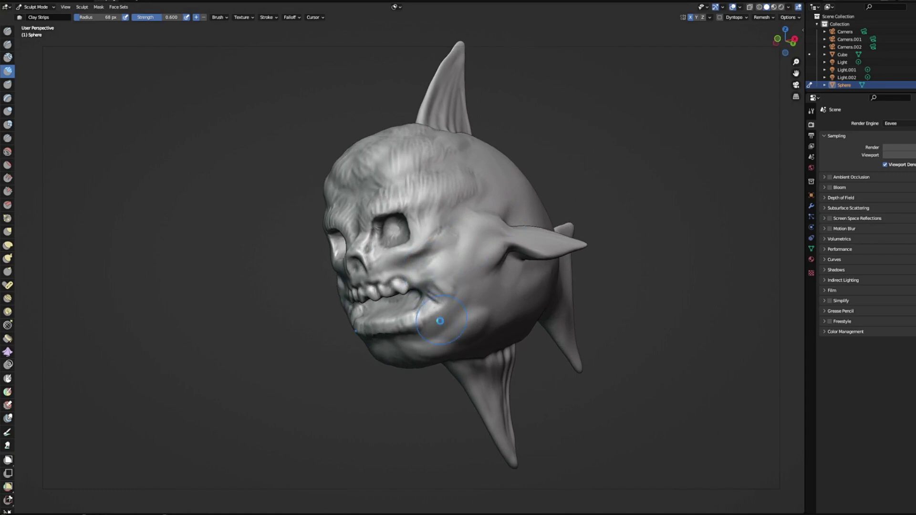
pyautogui.moveTo(418, 316)
pyautogui.mouseDown(button='middle')
pyautogui.moveTo(338, 409)
pyautogui.moveTo(316, 367)
pyautogui.mouseUp(button='middle')
pyautogui.moveTo(299, 403); pyautogui.dragTo(300, 325, button='middle')
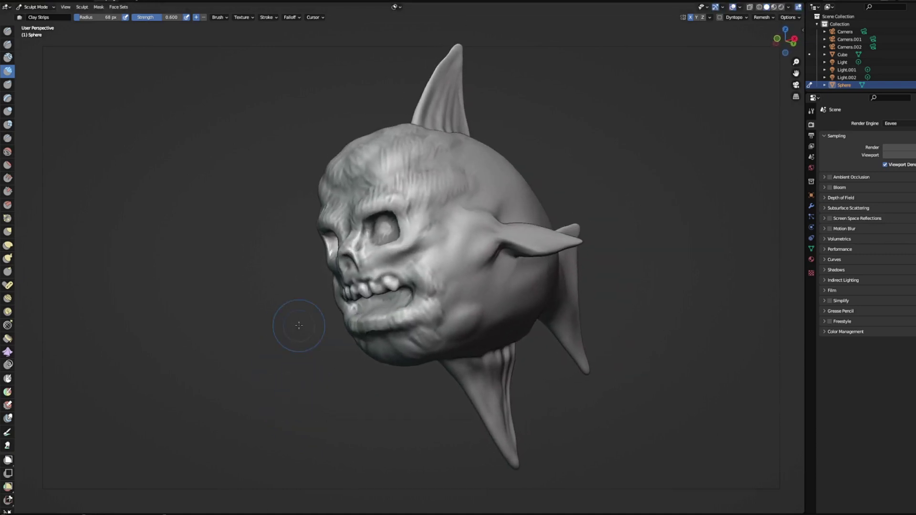
# Step: Reshape the forehead, jaw and belly profile with 190 px Grab strokes at 0.400 strength
pyautogui.rightClick(259, 357)
pyautogui.press('g')
pyautogui.moveTo(335, 139)
pyautogui.mouseDown(button='middle')
pyautogui.moveTo(327, 113)
pyautogui.moveTo(396, 143)
pyautogui.moveTo(352, 286)
pyautogui.mouseUp(button='middle')
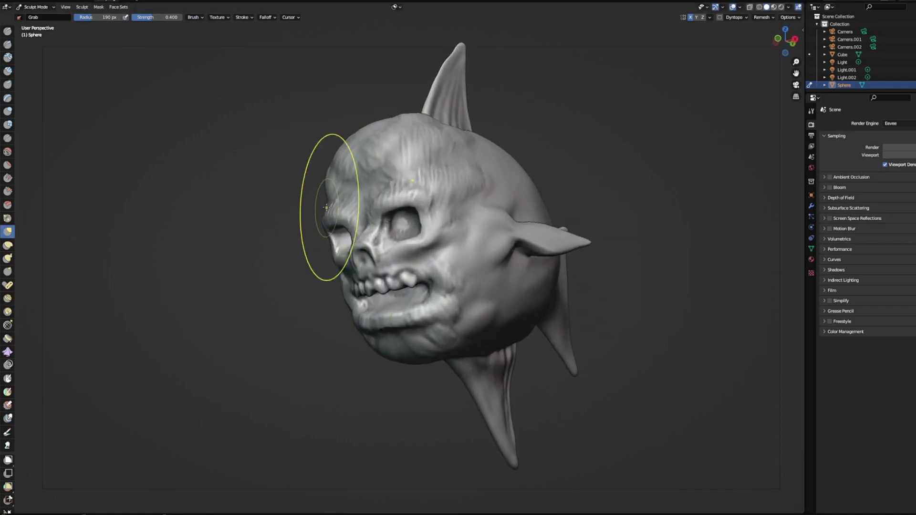
pyautogui.moveTo(348, 205)
pyautogui.mouseDown(button='middle')
pyautogui.moveTo(289, 246)
pyautogui.moveTo(338, 184)
pyautogui.moveTo(348, 277)
pyautogui.moveTo(403, 248)
pyautogui.moveTo(374, 278)
pyautogui.mouseUp(button='middle')
pyautogui.moveTo(336, 358)
pyautogui.mouseDown(button='middle')
pyautogui.moveTo(348, 393)
pyautogui.moveTo(334, 352)
pyautogui.mouseUp(button='middle')
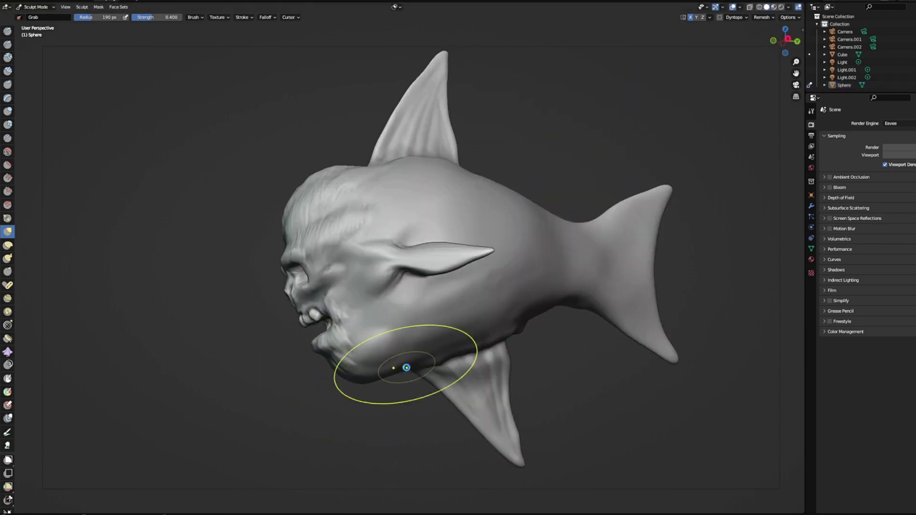
pyautogui.moveTo(558, 340); pyautogui.dragTo(454, 170, button='middle')
pyautogui.moveTo(421, 119)
pyautogui.mouseDown(button='middle')
pyautogui.moveTo(461, 178)
pyautogui.moveTo(519, 135)
pyautogui.moveTo(486, 189)
pyautogui.mouseUp(button='middle')
# Step: Raise a ridge around the base of the tail fin with 37 px Draw strokes at 0.500 strength
pyautogui.press('x')
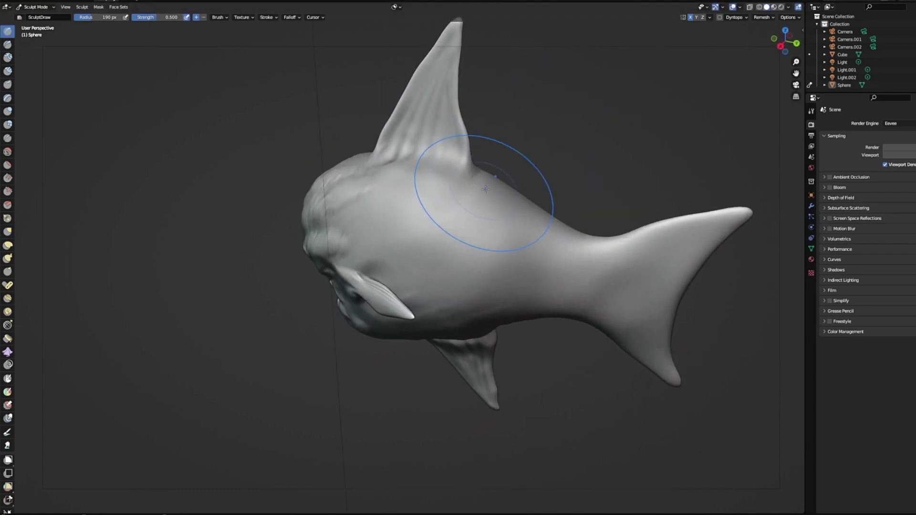
pyautogui.moveTo(427, 165); pyautogui.dragTo(416, 165)
pyautogui.moveTo(416, 160); pyautogui.dragTo(482, 191, button='middle')
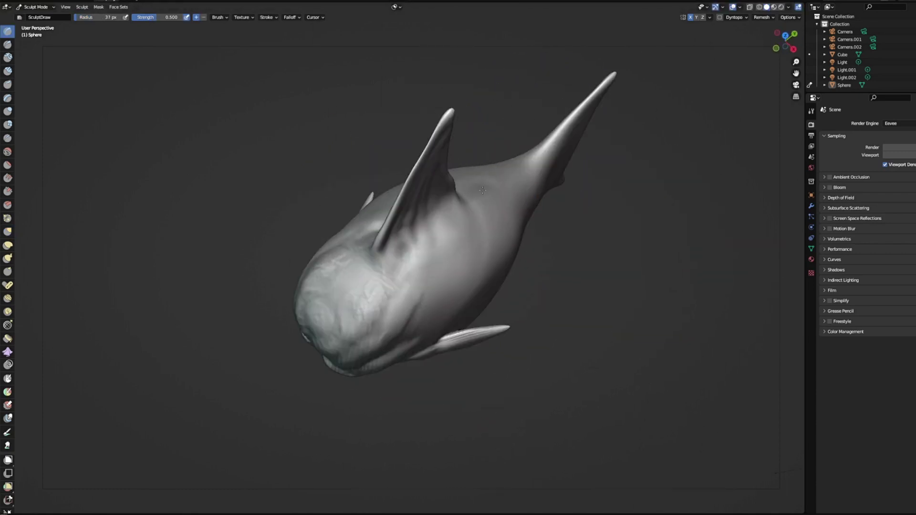
pyautogui.moveTo(532, 168); pyautogui.dragTo(630, 117, button='middle')
pyautogui.moveTo(591, 143); pyautogui.dragTo(570, 204, button='middle')
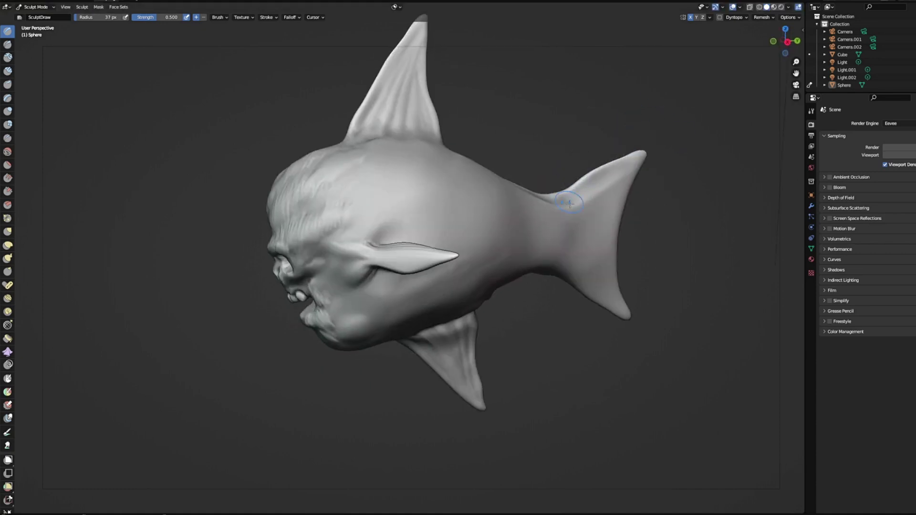
pyautogui.moveTo(703, 204); pyautogui.dragTo(689, 176, button='middle')
pyautogui.moveTo(579, 215); pyautogui.dragTo(578, 246)
pyautogui.moveTo(685, 233)
pyautogui.mouseDown(button='middle')
pyautogui.moveTo(712, 223)
pyautogui.moveTo(678, 199)
pyautogui.mouseUp(button='middle')
pyautogui.moveTo(518, 265); pyautogui.dragTo(563, 253)
pyautogui.moveTo(526, 249)
pyautogui.mouseDown(button='middle')
pyautogui.moveTo(544, 278)
pyautogui.moveTo(449, 167)
pyautogui.mouseUp(button='middle')
pyautogui.moveTo(487, 210)
pyautogui.mouseDown(button='middle')
pyautogui.moveTo(549, 191)
pyautogui.moveTo(486, 183)
pyautogui.mouseUp(button='middle')
pyautogui.moveTo(558, 220)
pyautogui.mouseDown(button='middle')
pyautogui.moveTo(583, 102)
pyautogui.moveTo(604, 82)
pyautogui.moveTo(589, 94)
pyautogui.moveTo(596, 77)
pyautogui.mouseUp(button='middle')
pyautogui.moveTo(593, 127)
pyautogui.keyDown('shift'); pyautogui.mouseDown(button='middle')
pyautogui.moveTo(595, 251)
pyautogui.moveTo(588, 231)
pyautogui.mouseUp(button='middle'); pyautogui.keyUp('shift')
# Step: Reshape the mouth and cheeks from below with 74 px Grab strokes at 0.400 strength
pyautogui.press('g')
pyautogui.moveTo(425, 141); pyautogui.dragTo(423, 142)
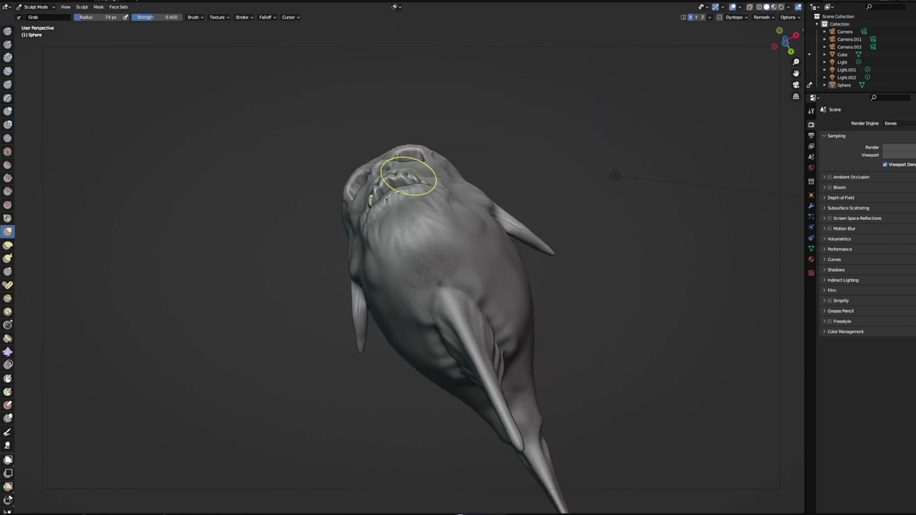
pyautogui.moveTo(425, 191); pyautogui.dragTo(425, 182, button='middle')
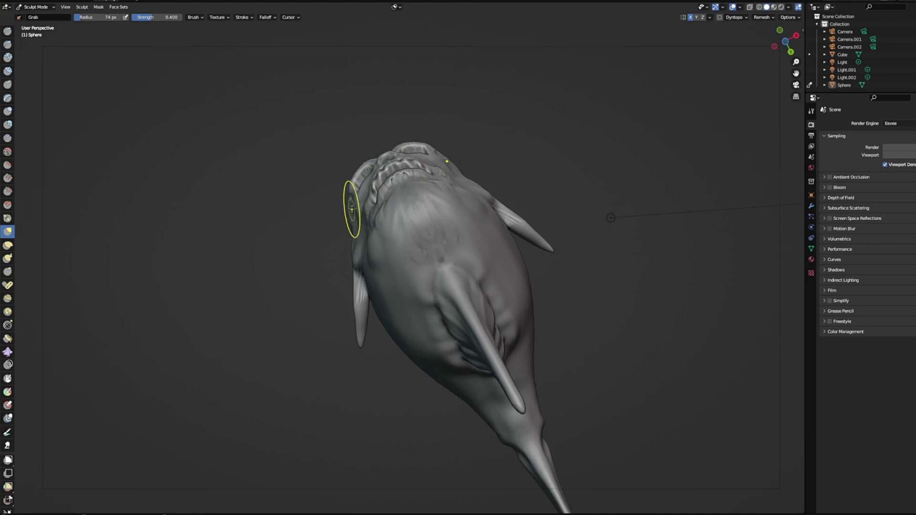
pyautogui.moveTo(349, 192)
pyautogui.mouseDown(button='middle')
pyautogui.moveTo(399, 153)
pyautogui.moveTo(403, 460)
pyautogui.moveTo(296, 264)
pyautogui.moveTo(560, 173)
pyautogui.moveTo(389, 399)
pyautogui.mouseUp(button='middle')
# Step: Adjust the head and lower jaw shape with 98 px Grab strokes at 0.400 strength
pyautogui.rightClick(511, 175)
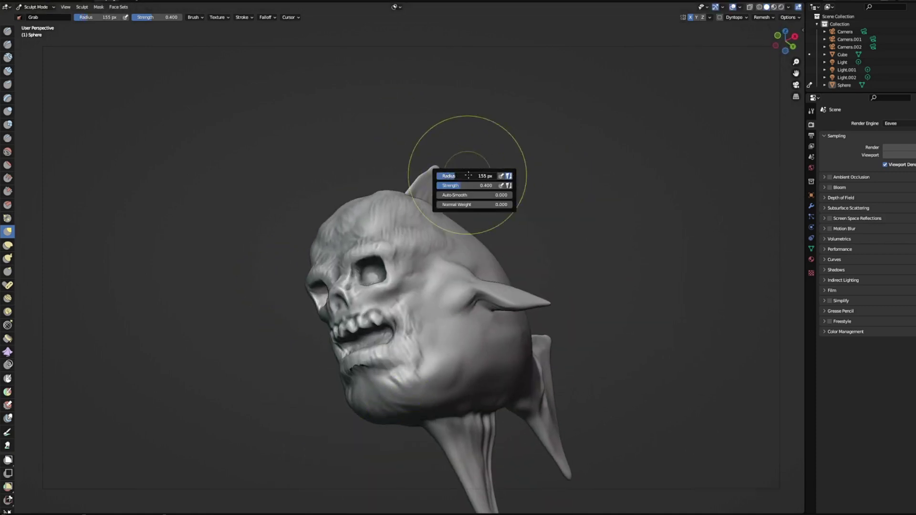
pyautogui.moveTo(469, 176); pyautogui.dragTo(474, 176)
pyautogui.moveTo(516, 121); pyautogui.dragTo(486, 129, button='middle')
pyautogui.moveTo(295, 464); pyautogui.dragTo(360, 432, button='middle')
pyautogui.moveTo(424, 377)
pyautogui.mouseDown(button='middle')
pyautogui.moveTo(343, 420)
pyautogui.moveTo(389, 430)
pyautogui.moveTo(292, 458)
pyautogui.moveTo(359, 423)
pyautogui.moveTo(333, 409)
pyautogui.mouseUp(button='middle')
pyautogui.moveTo(80, 19); pyautogui.dragTo(77, 19)
pyautogui.moveTo(248, 231); pyautogui.dragTo(257, 275, button='middle')
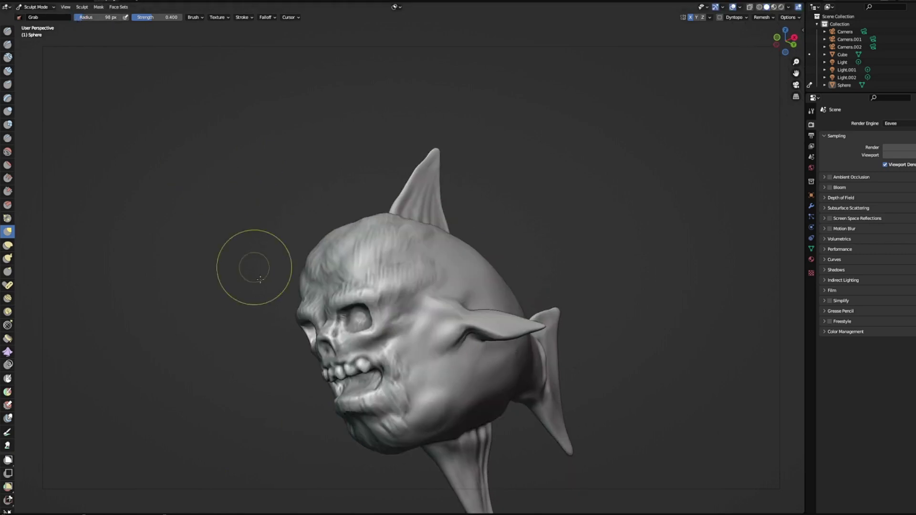
pyautogui.moveTo(339, 426)
pyautogui.mouseDown(button='middle')
pyautogui.moveTo(524, 199)
pyautogui.moveTo(606, 158)
pyautogui.mouseUp(button='middle')
pyautogui.moveTo(558, 293)
pyautogui.mouseDown(button='middle')
pyautogui.moveTo(517, 334)
pyautogui.moveTo(593, 188)
pyautogui.moveTo(549, 186)
pyautogui.mouseUp(button='middle')
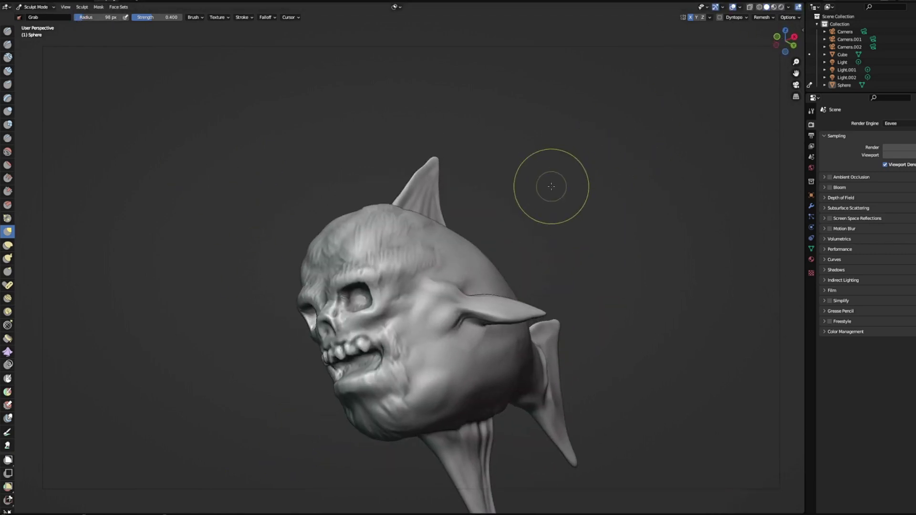
pyautogui.moveTo(682, 132); pyautogui.dragTo(674, 166, button='middle')
# Step: Preview the fish in rendered shading, return to solid shading and inspect the face and body from several angles
pyautogui.click(781, 7)
pyautogui.moveTo(580, 183)
pyautogui.mouseDown(button='middle')
pyautogui.moveTo(622, 180)
pyautogui.moveTo(609, 178)
pyautogui.moveTo(706, 205)
pyautogui.moveTo(621, 196)
pyautogui.moveTo(581, 205)
pyautogui.moveTo(668, 182)
pyautogui.moveTo(616, 264)
pyautogui.moveTo(732, 53)
pyautogui.mouseUp(button='middle')
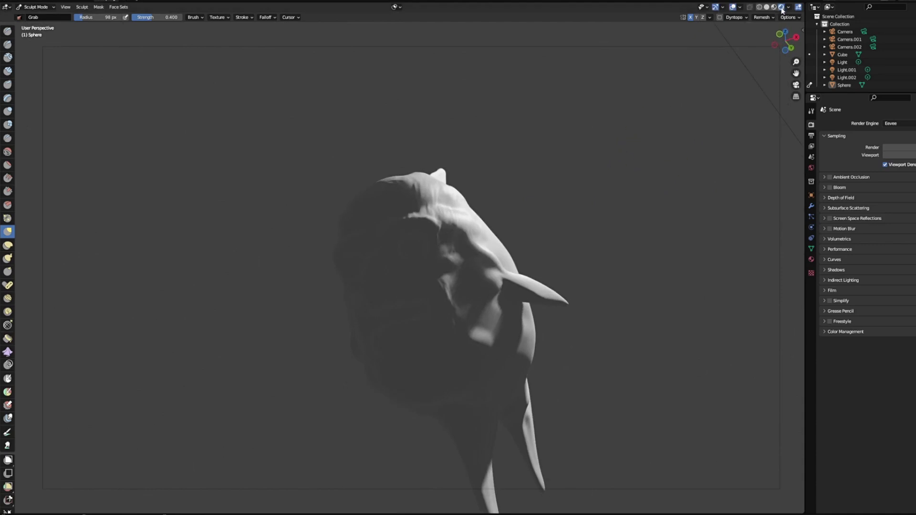
pyautogui.click(767, 8)
pyautogui.moveTo(633, 162)
pyautogui.mouseDown(button='middle')
pyautogui.moveTo(677, 137)
pyautogui.moveTo(642, 171)
pyautogui.moveTo(638, 165)
pyautogui.mouseUp(button='middle')
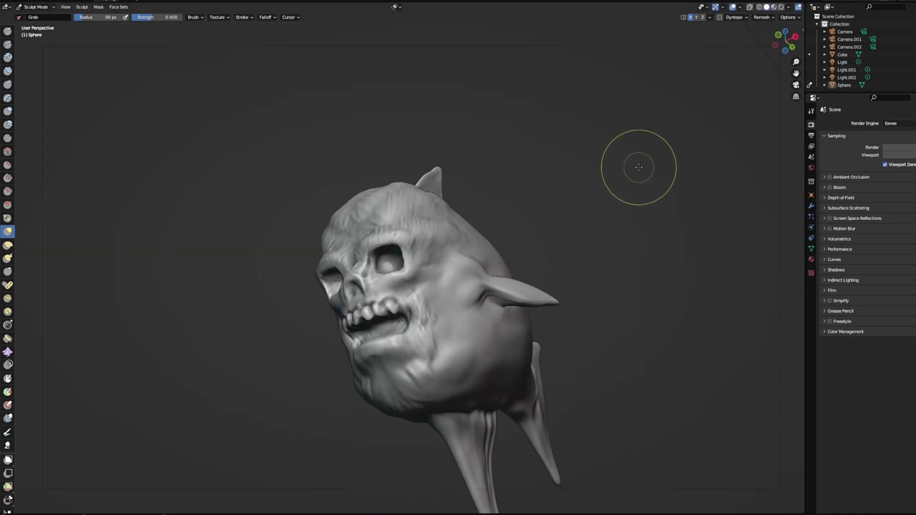
pyautogui.moveTo(391, 353)
pyautogui.mouseDown(button='middle')
pyautogui.moveTo(348, 420)
pyautogui.moveTo(349, 397)
pyautogui.mouseUp(button='middle')
pyautogui.moveTo(378, 291); pyautogui.dragTo(379, 382, button='middle')
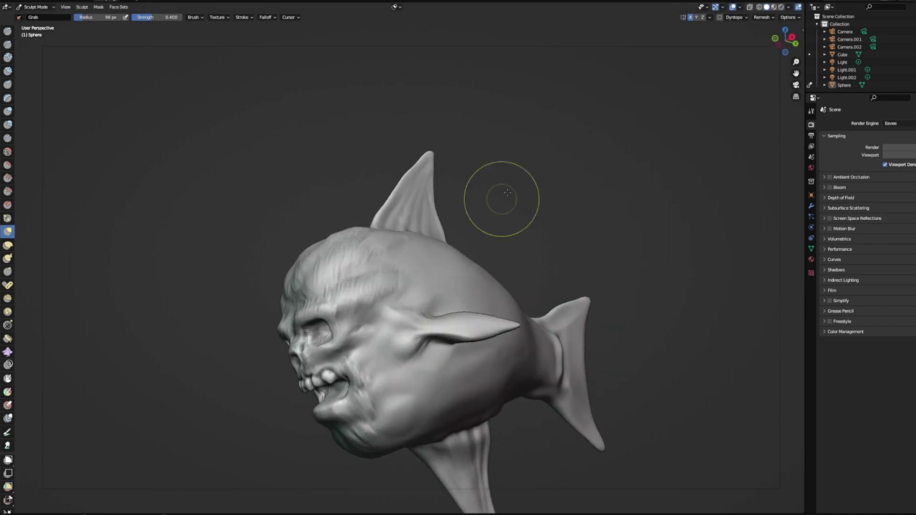
pyautogui.moveTo(507, 192); pyautogui.dragTo(594, 383, button='middle')
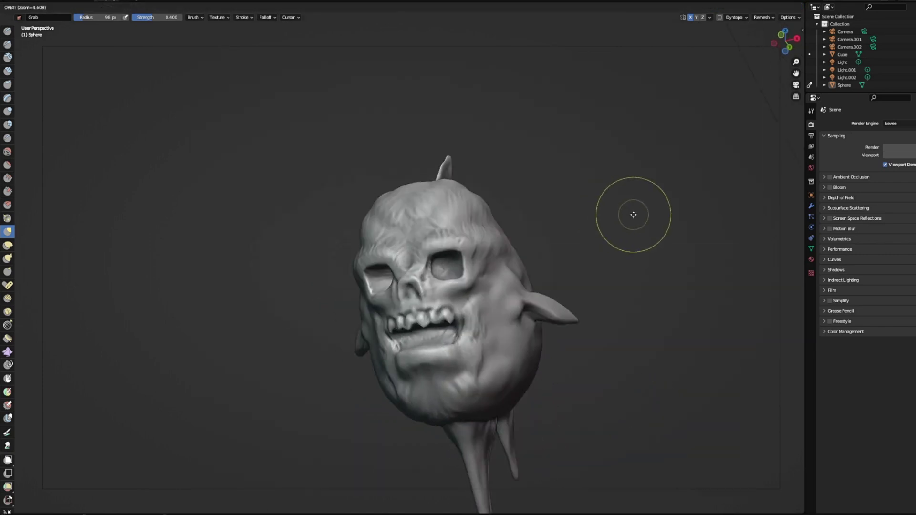
pyautogui.moveTo(630, 213); pyautogui.dragTo(344, 173, button='middle')
# Step: Pull a row of lower teeth up from the jaw edge with 40 px Grab strokes at 0.400 strength
pyautogui.press('[')
pyautogui.press('[')
pyautogui.press('[')
pyautogui.press('[')
pyautogui.moveTo(467, 226); pyautogui.dragTo(281, 356, button='middle')
pyautogui.moveTo(405, 350)
pyautogui.mouseDown(button='middle')
pyautogui.moveTo(401, 315)
pyautogui.moveTo(355, 333)
pyautogui.mouseUp(button='middle')
pyautogui.scroll(2, 360, 327)
pyautogui.moveTo(269, 432); pyautogui.dragTo(279, 433, button='middle')
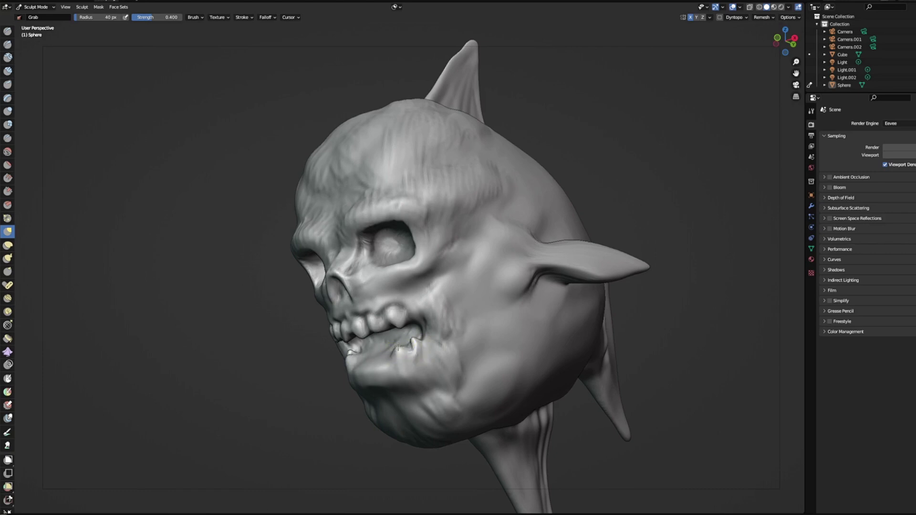
pyautogui.moveTo(340, 405); pyautogui.dragTo(320, 433, button='middle')
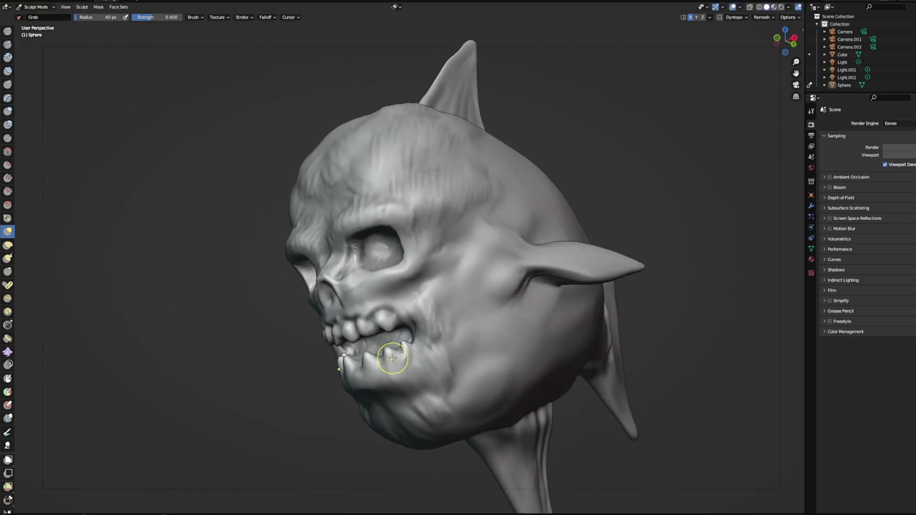
# Step: Build up the lower teeth and gums with 40 px Clay Strips strokes at 0.600 strength and adjust the teeth with Grab
pyautogui.click(6, 46)
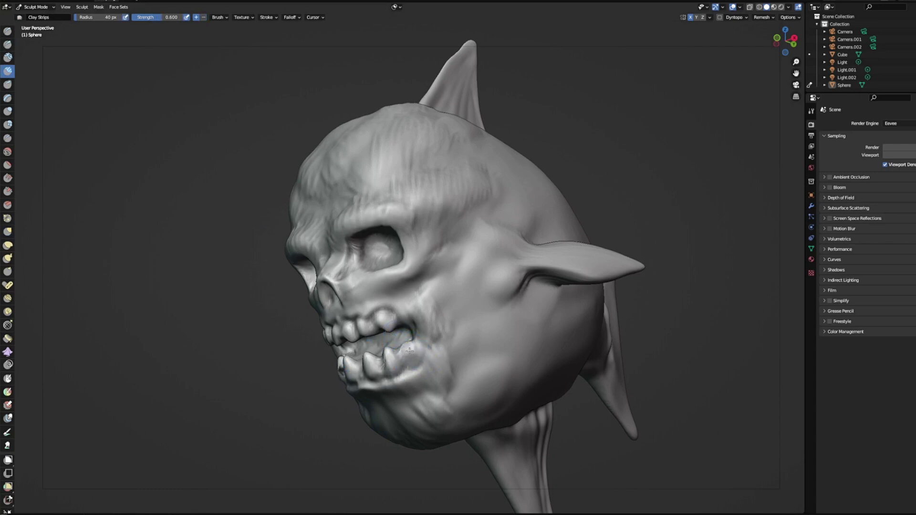
pyautogui.moveTo(359, 260)
pyautogui.keyDown('ctrl'); pyautogui.mouseDown(button='middle')
pyautogui.moveTo(365, 167)
pyautogui.moveTo(364, 249)
pyautogui.mouseUp(button='middle'); pyautogui.keyUp('ctrl')
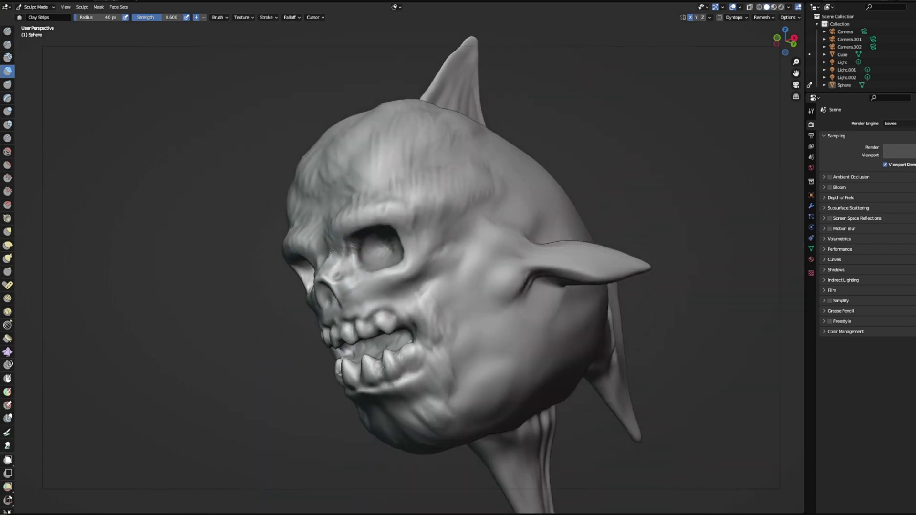
pyautogui.moveTo(415, 216)
pyautogui.mouseDown(button='middle')
pyautogui.moveTo(286, 399)
pyautogui.moveTo(374, 376)
pyautogui.moveTo(394, 305)
pyautogui.moveTo(240, 383)
pyautogui.moveTo(710, 143)
pyautogui.moveTo(403, 342)
pyautogui.moveTo(418, 334)
pyautogui.mouseUp(button='middle')
pyautogui.press('g')
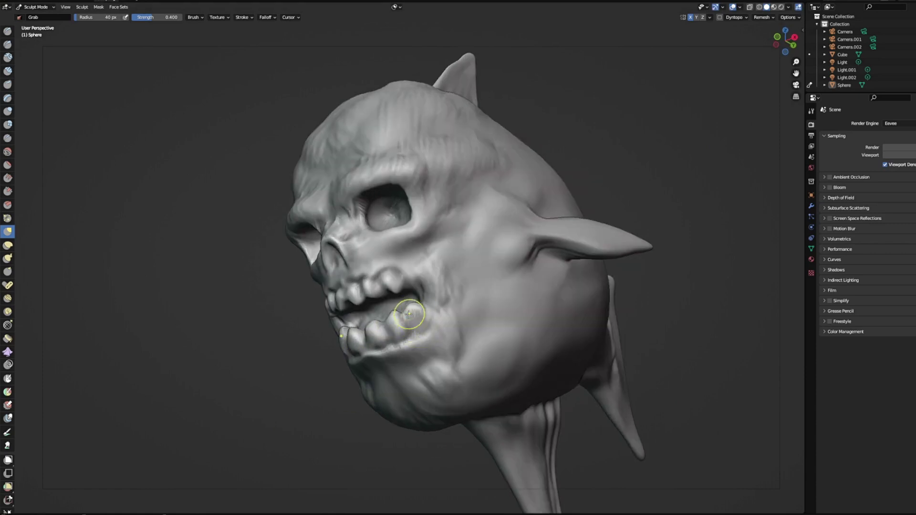
pyautogui.moveTo(328, 414); pyautogui.dragTo(336, 429, button='middle')
# Step: Examine the mesh density in wireframe shading and return to solid shading
pyautogui.moveTo(638, 106); pyautogui.dragTo(749, 26, button='middle')
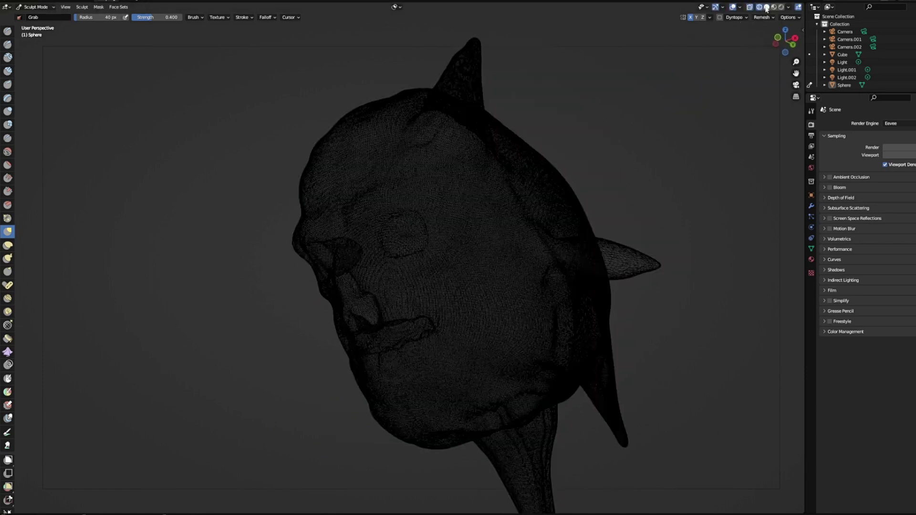
pyautogui.moveTo(654, 181); pyautogui.dragTo(667, 150, button='middle')
pyautogui.press('r')
pyautogui.click(676, 141)
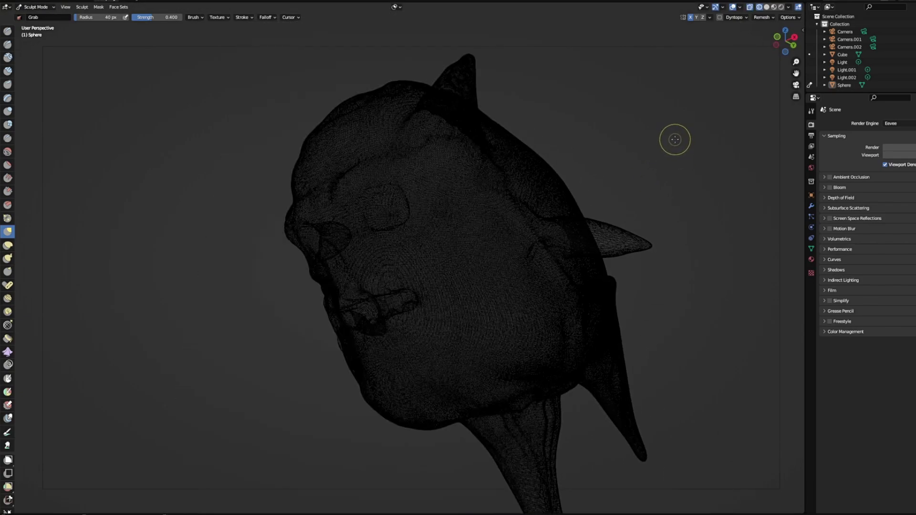
pyautogui.click(766, 7)
# Step: Sculpt folds into the chin, mouth corners and cheeks with Clay Strips strokes at 0.600 strength
pyautogui.moveTo(663, 141)
pyautogui.mouseDown(button='middle')
pyautogui.moveTo(702, 127)
pyautogui.moveTo(534, 191)
pyautogui.mouseUp(button='middle')
pyautogui.press('c')
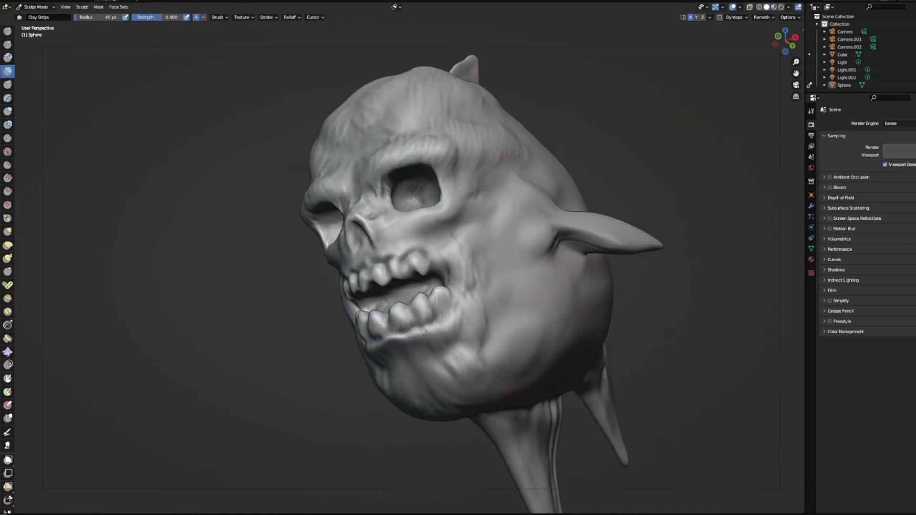
pyautogui.rightClick(399, 291)
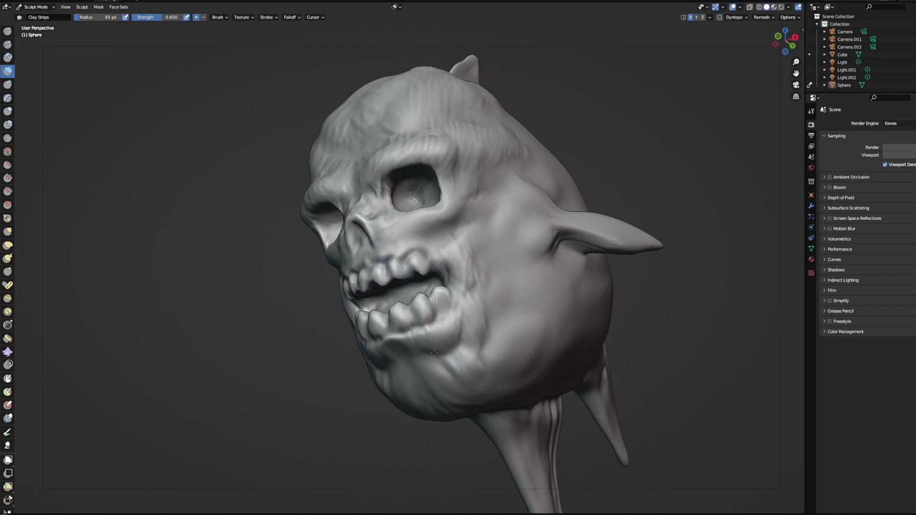
pyautogui.moveTo(416, 363); pyautogui.dragTo(406, 385, button='middle')
pyautogui.keyDown('ctrl'); pyautogui.moveTo(392, 344); pyautogui.dragTo(376, 304); pyautogui.keyUp('ctrl')
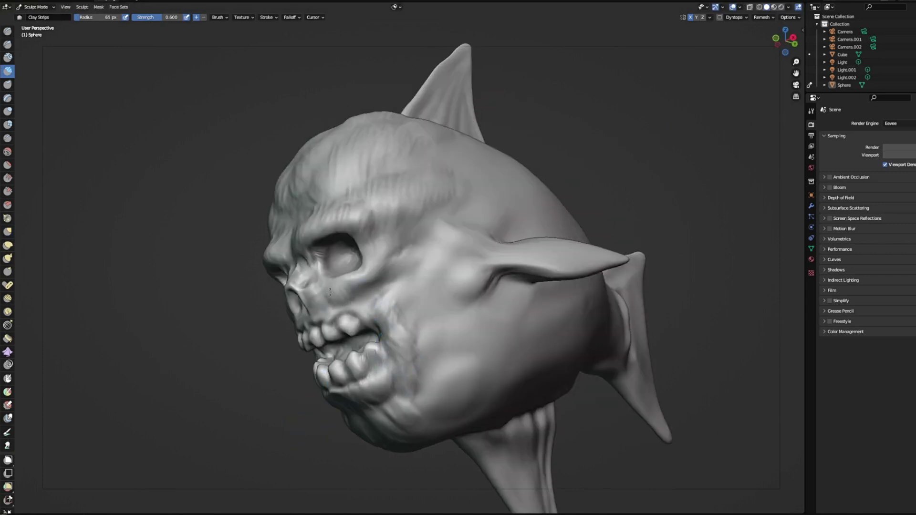
pyautogui.moveTo(391, 275)
pyautogui.mouseDown()
pyautogui.moveTo(410, 244)
pyautogui.moveTo(392, 294)
pyautogui.mouseUp()
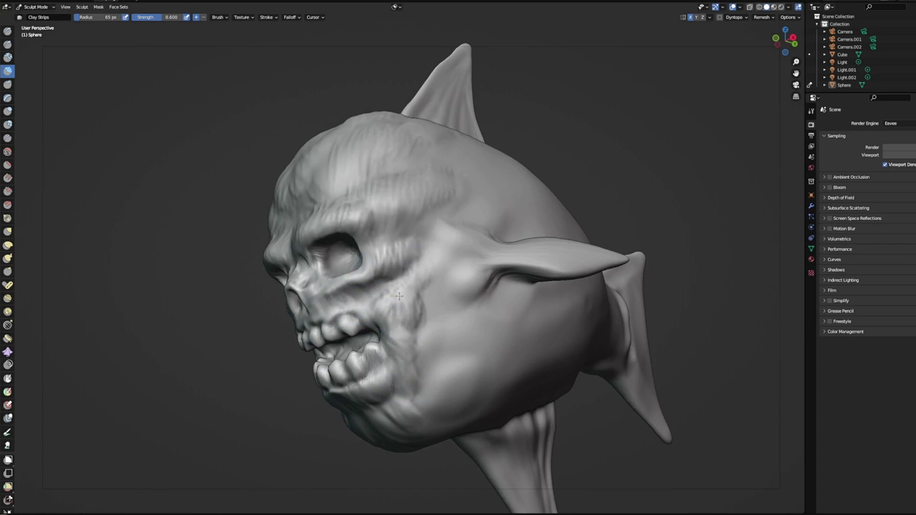
pyautogui.moveTo(399, 296); pyautogui.dragTo(529, 222, button='middle')
pyautogui.moveTo(690, 81); pyautogui.dragTo(668, 106, button='middle')
pyautogui.keyDown('ctrl'); pyautogui.moveTo(378, 372); pyautogui.dragTo(392, 384); pyautogui.keyUp('ctrl')
pyautogui.moveTo(460, 404)
pyautogui.mouseDown(button='middle')
pyautogui.moveTo(361, 481)
pyautogui.moveTo(328, 460)
pyautogui.moveTo(429, 357)
pyautogui.mouseUp(button='middle')
# Step: Add broad, fibrous texture across the cheeks, temples and forehead with 140 px Clay Strips strokes at 0.600 strength
pyautogui.rightClick(420, 334)
pyautogui.moveTo(373, 336)
pyautogui.mouseDown()
pyautogui.moveTo(439, 364)
pyautogui.moveTo(469, 355)
pyautogui.mouseUp()
pyautogui.moveTo(430, 349); pyautogui.dragTo(464, 360)
pyautogui.moveTo(419, 378)
pyautogui.mouseDown()
pyautogui.moveTo(405, 400)
pyautogui.moveTo(411, 377)
pyautogui.mouseUp()
pyautogui.moveTo(513, 351)
pyautogui.mouseDown(button='middle')
pyautogui.moveTo(702, 138)
pyautogui.moveTo(380, 260)
pyautogui.mouseUp(button='middle')
pyautogui.moveTo(381, 261); pyautogui.dragTo(401, 246)
pyautogui.moveTo(438, 224); pyautogui.dragTo(414, 260)
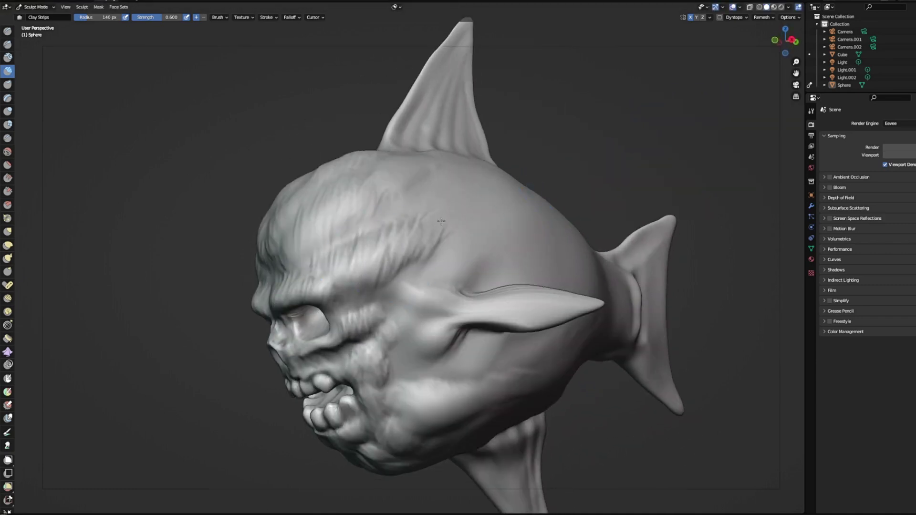
pyautogui.moveTo(585, 125); pyautogui.dragTo(603, 135, button='middle')
pyautogui.moveTo(398, 213); pyautogui.dragTo(379, 243)
pyautogui.moveTo(427, 200); pyautogui.dragTo(396, 237)
pyautogui.moveTo(594, 165)
pyautogui.mouseDown(button='middle')
pyautogui.moveTo(611, 134)
pyautogui.moveTo(598, 144)
pyautogui.mouseUp(button='middle')
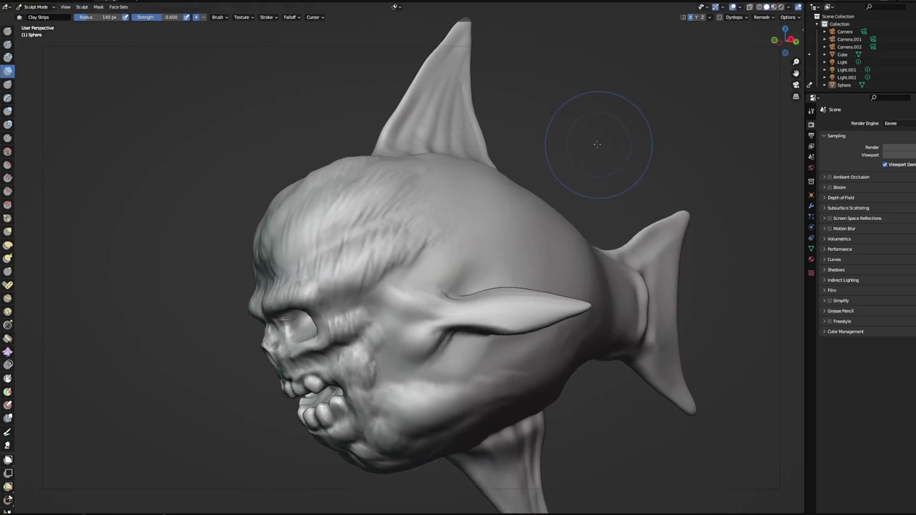
# Step: Carve long creases from the brow back toward the dorsal fin with 87 px Draw Sharp strokes at 0.500 strength
pyautogui.click(8, 44)
pyautogui.rightClick(406, 224)
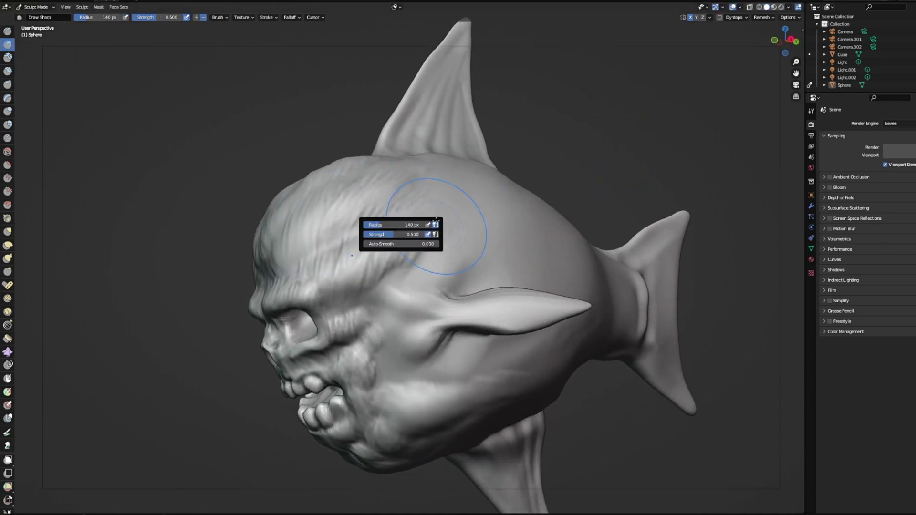
pyautogui.moveTo(338, 246); pyautogui.dragTo(470, 221, button='middle')
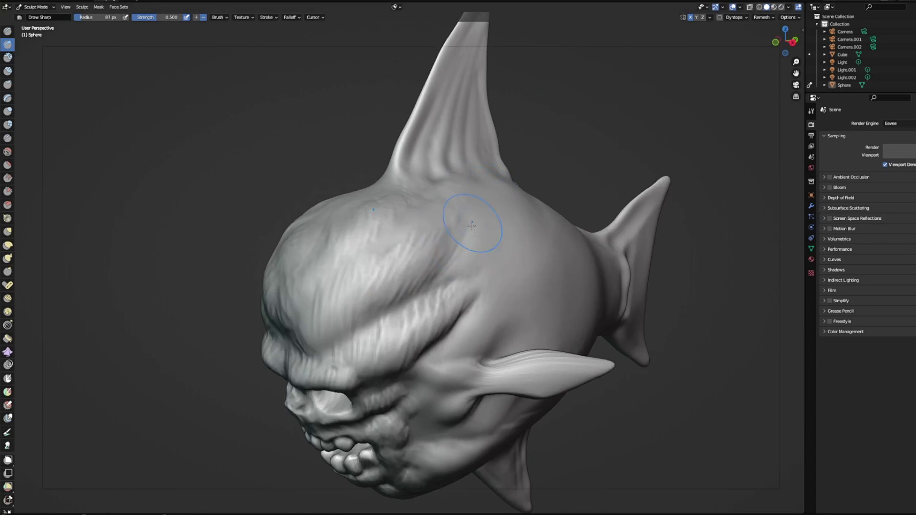
pyautogui.moveTo(609, 186)
pyautogui.mouseDown(button='middle')
pyautogui.moveTo(597, 128)
pyautogui.moveTo(620, 98)
pyautogui.mouseUp(button='middle')
pyautogui.moveTo(468, 200); pyautogui.dragTo(437, 248, button='middle')
pyautogui.moveTo(424, 280); pyautogui.dragTo(498, 247)
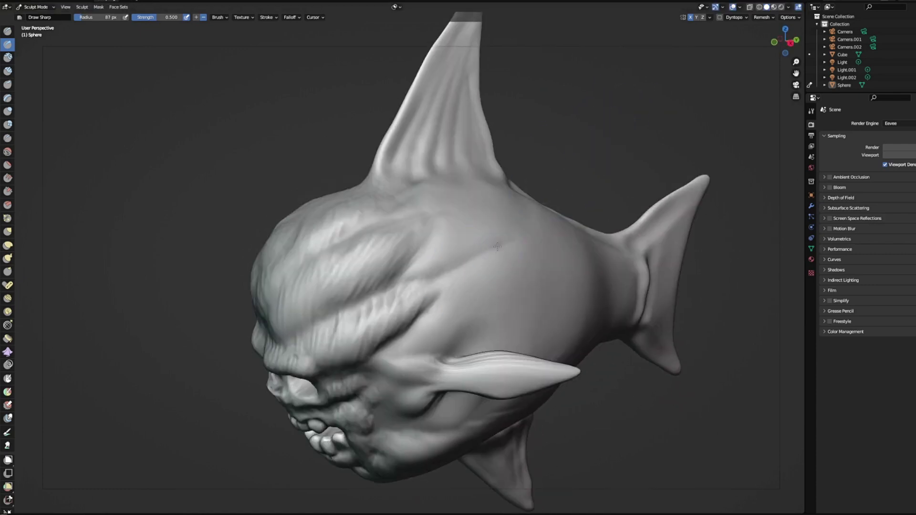
pyautogui.moveTo(432, 229)
pyautogui.mouseDown(button='middle')
pyautogui.moveTo(458, 253)
pyautogui.moveTo(587, 149)
pyautogui.moveTo(389, 194)
pyautogui.mouseUp(button='middle')
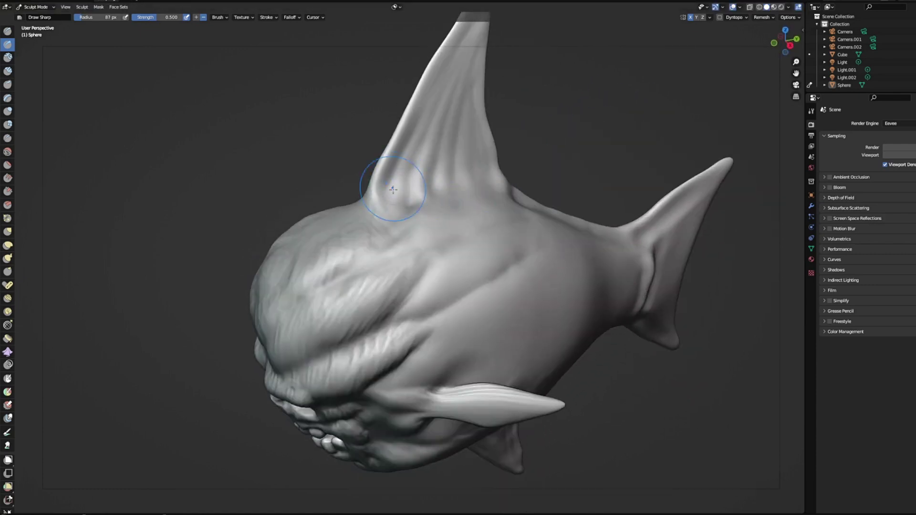
pyautogui.moveTo(440, 78)
pyautogui.mouseDown(button='middle')
pyautogui.moveTo(575, 102)
pyautogui.moveTo(588, 127)
pyautogui.moveTo(530, 110)
pyautogui.mouseUp(button='middle')
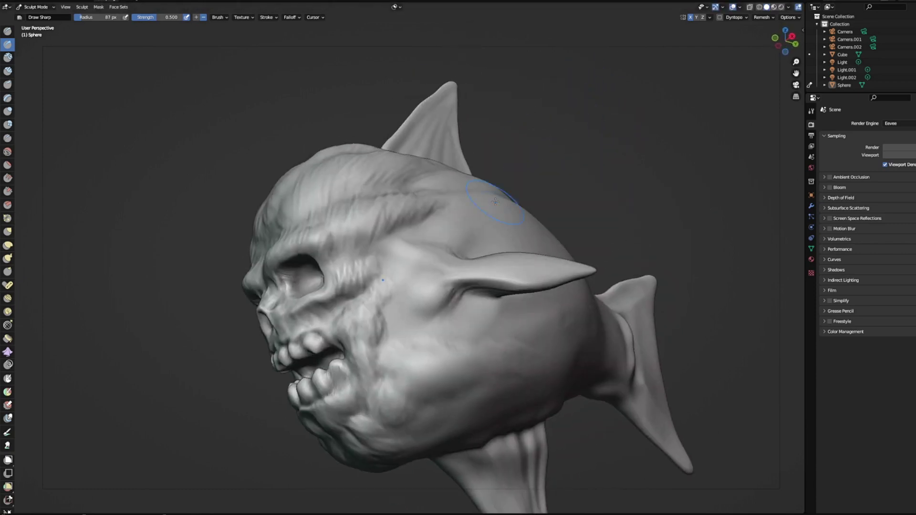
# Step: Carve creases into the jaw and grooves along the side fins with 87 px Draw Sharp strokes at 0.500 strength
pyautogui.moveTo(375, 418)
pyautogui.mouseDown()
pyautogui.moveTo(425, 396)
pyautogui.moveTo(449, 353)
pyautogui.mouseUp()
pyautogui.moveTo(545, 263)
pyautogui.mouseDown()
pyautogui.moveTo(406, 282)
pyautogui.moveTo(386, 262)
pyautogui.mouseUp()
pyautogui.moveTo(386, 262)
pyautogui.mouseDown(button='middle')
pyautogui.moveTo(608, 133)
pyautogui.moveTo(624, 139)
pyautogui.moveTo(614, 102)
pyautogui.moveTo(364, 226)
pyautogui.mouseUp(button='middle')
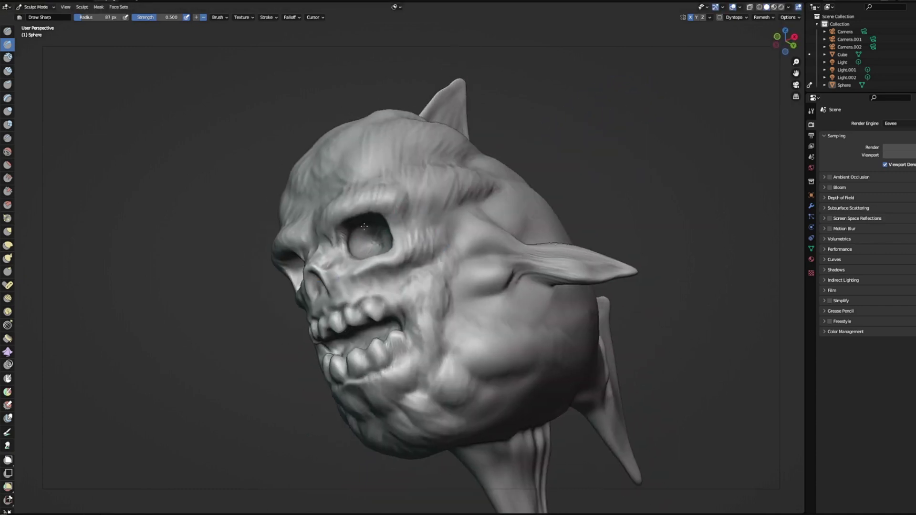
pyautogui.moveTo(365, 181)
pyautogui.mouseDown(button='middle')
pyautogui.moveTo(679, 99)
pyautogui.moveTo(615, 111)
pyautogui.moveTo(609, 129)
pyautogui.moveTo(618, 139)
pyautogui.moveTo(535, 203)
pyautogui.mouseUp(button='middle')
pyautogui.moveTo(391, 300)
pyautogui.mouseDown(button='middle')
pyautogui.moveTo(575, 173)
pyautogui.moveTo(527, 285)
pyautogui.mouseUp(button='middle')
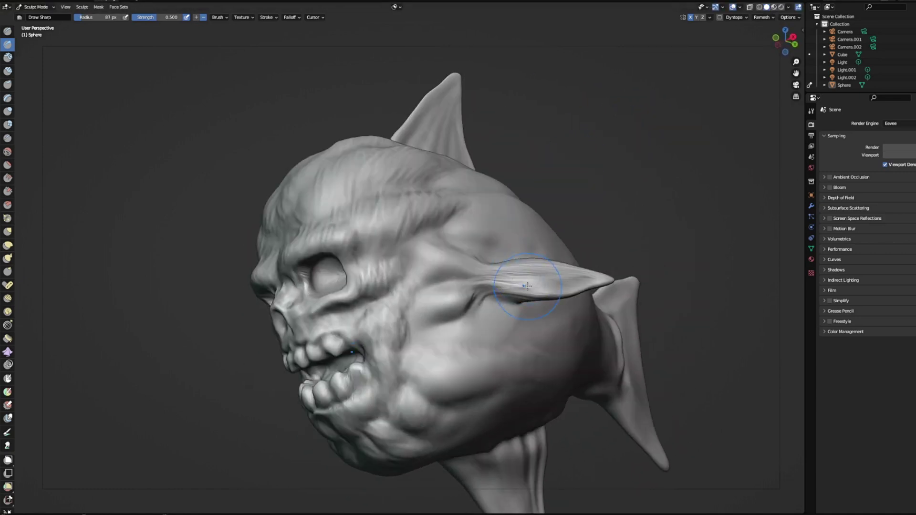
# Step: Add fibrous texture from the brow back over the upper body beside the dorsal fin with 87 px Clay Strips strokes at 0.600 strength
pyautogui.moveTo(607, 180); pyautogui.dragTo(525, 256, button='middle')
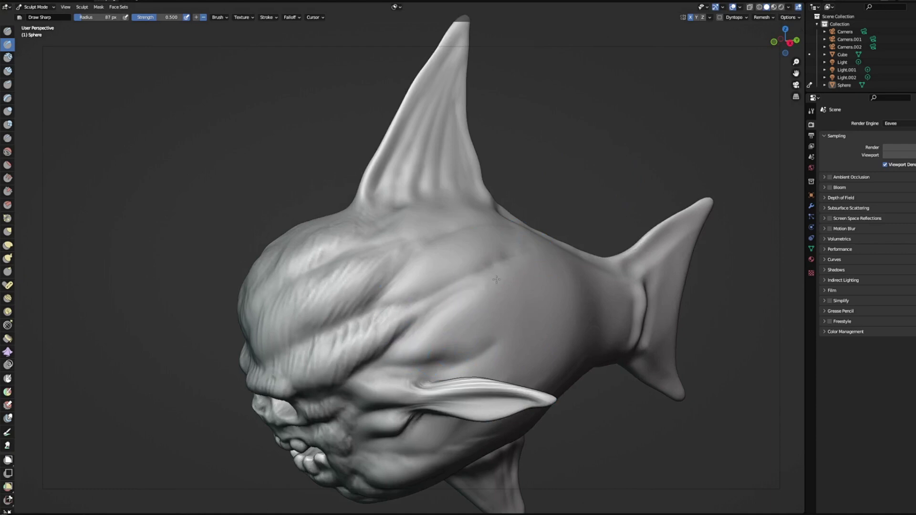
pyautogui.moveTo(614, 215)
pyautogui.mouseDown(button='middle')
pyautogui.moveTo(619, 203)
pyautogui.moveTo(477, 282)
pyautogui.moveTo(427, 297)
pyautogui.moveTo(516, 215)
pyautogui.moveTo(610, 154)
pyautogui.moveTo(434, 321)
pyautogui.mouseUp(button='middle')
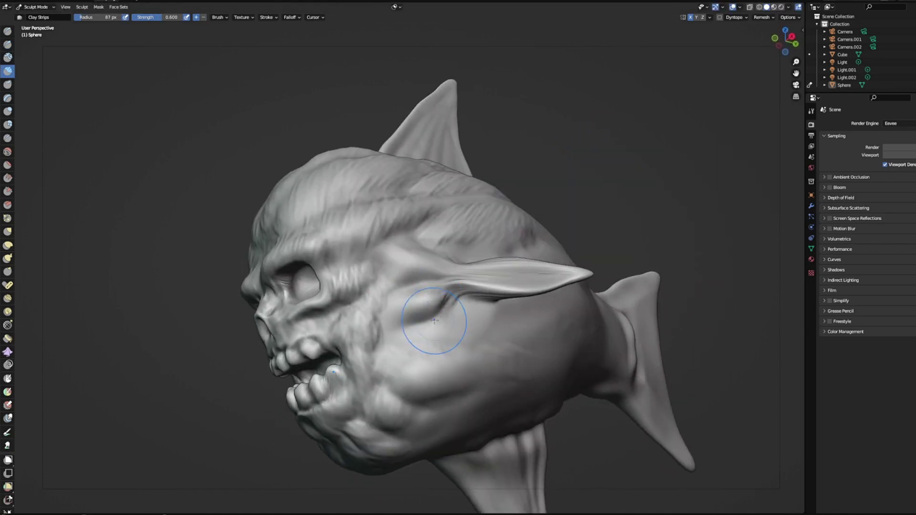
pyautogui.moveTo(431, 251)
pyautogui.mouseDown(button='middle')
pyautogui.moveTo(634, 143)
pyautogui.moveTo(634, 119)
pyautogui.moveTo(646, 153)
pyautogui.moveTo(637, 161)
pyautogui.moveTo(646, 116)
pyautogui.mouseUp(button='middle')
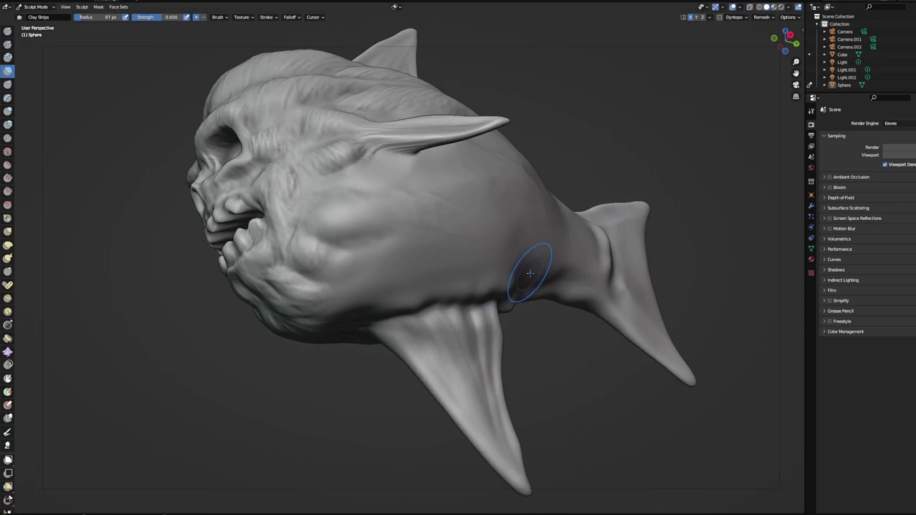
# Step: Refine the junction between the belly fin and the body with 53 px Draw strokes at 0.500 strength
pyautogui.press('x')
pyautogui.moveTo(416, 350)
pyautogui.mouseDown(button='middle')
pyautogui.moveTo(406, 328)
pyautogui.moveTo(487, 348)
pyautogui.moveTo(389, 357)
pyautogui.mouseUp(button='middle')
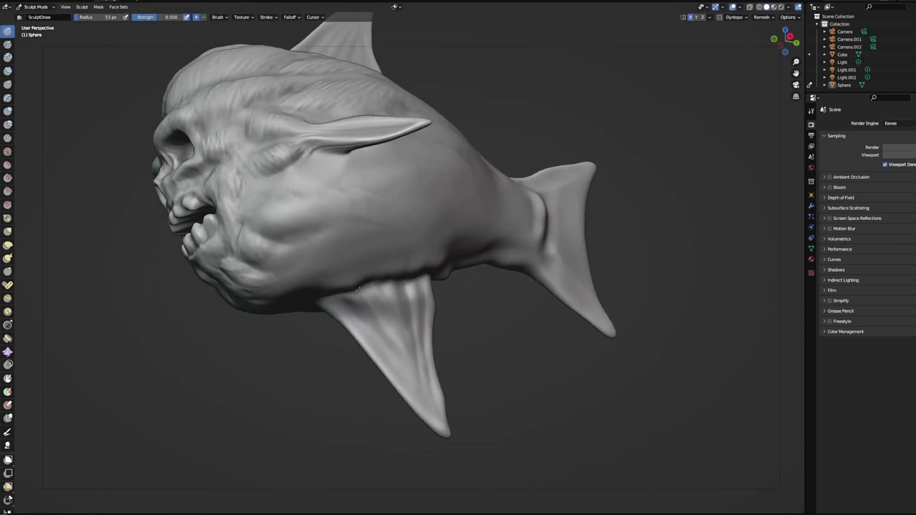
pyautogui.moveTo(359, 290); pyautogui.dragTo(414, 348, button='middle')
pyautogui.moveTo(416, 284)
pyautogui.mouseDown(button='middle')
pyautogui.moveTo(522, 375)
pyautogui.moveTo(477, 371)
pyautogui.moveTo(485, 389)
pyautogui.moveTo(438, 291)
pyautogui.moveTo(510, 279)
pyautogui.mouseUp(button='middle')
# Step: Adjust the fish's overall head and body silhouette with a 200 px Grab brush at 0.400 strength
pyautogui.press('g')
pyautogui.scroll(-5, 567, 208)
pyautogui.moveTo(567, 208)
pyautogui.mouseDown(button='middle')
pyautogui.moveTo(644, 284)
pyautogui.moveTo(609, 266)
pyautogui.moveTo(589, 297)
pyautogui.moveTo(568, 301)
pyautogui.mouseUp(button='middle')
pyautogui.moveTo(391, 246); pyautogui.dragTo(553, 185, button='middle')
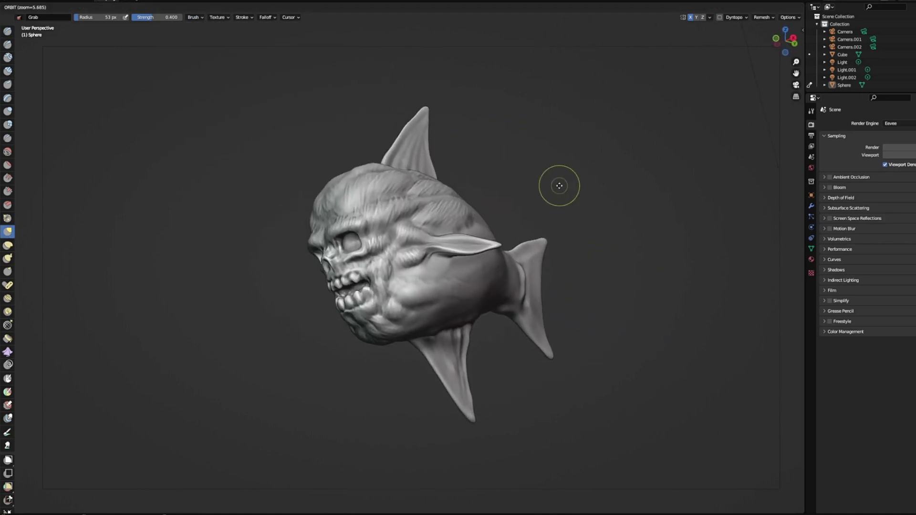
pyautogui.scroll(2, 537, 186)
pyautogui.moveTo(105, 17); pyautogui.dragTo(100, 17)
pyautogui.moveTo(264, 263); pyautogui.dragTo(260, 256, button='middle')
pyautogui.moveTo(383, 370); pyautogui.dragTo(372, 391, button='middle')
pyautogui.moveTo(406, 206); pyautogui.dragTo(422, 205, button='middle')
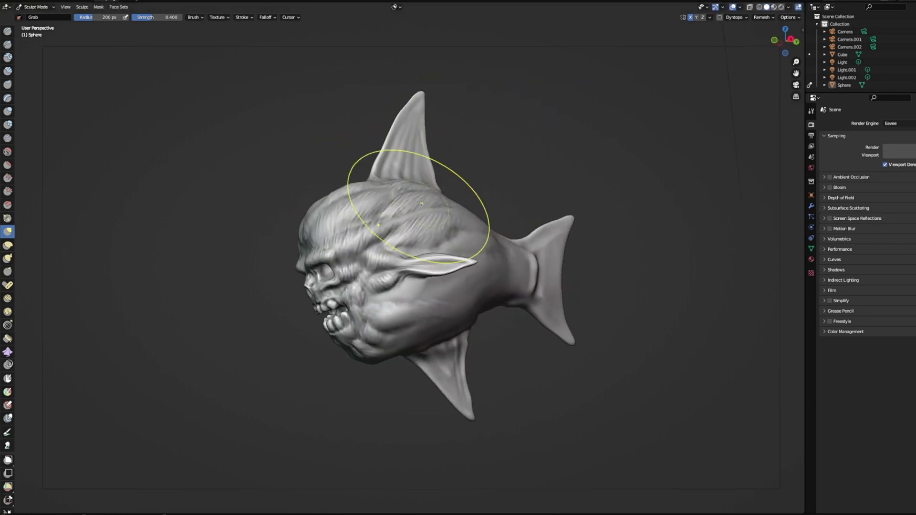
# Step: Refine the proportions of the head, body and tail fin with a 156 px Grab brush at 0.400 strength
pyautogui.moveTo(91, 19); pyautogui.dragTo(88, 19)
pyautogui.moveTo(184, 168); pyautogui.dragTo(187, 176, button='middle')
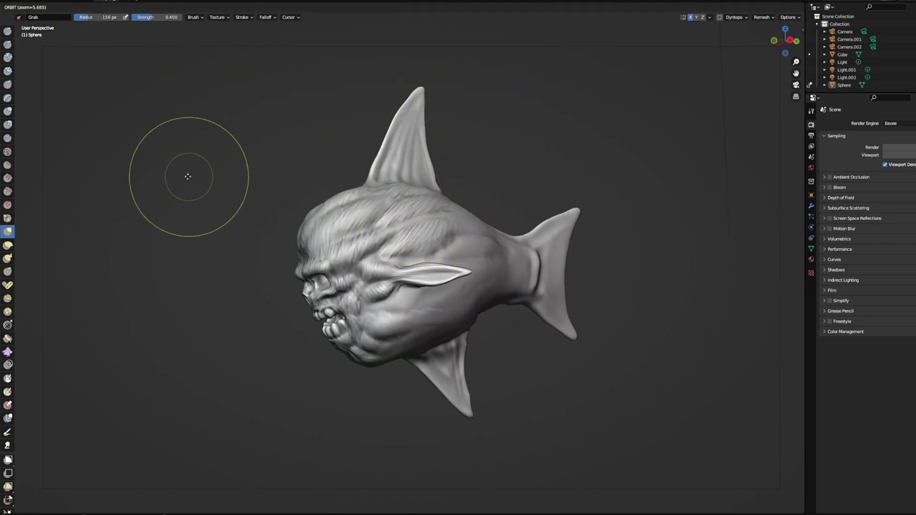
pyautogui.moveTo(336, 185)
pyautogui.mouseDown(button='middle')
pyautogui.moveTo(406, 184)
pyautogui.moveTo(377, 177)
pyautogui.moveTo(513, 129)
pyautogui.mouseUp(button='middle')
pyautogui.moveTo(286, 248); pyautogui.dragTo(278, 299, button='middle')
pyautogui.moveTo(519, 186); pyautogui.dragTo(522, 286, button='middle')
pyautogui.moveTo(388, 194)
pyautogui.mouseDown(button='middle')
pyautogui.moveTo(376, 163)
pyautogui.moveTo(252, 229)
pyautogui.moveTo(264, 162)
pyautogui.moveTo(416, 184)
pyautogui.moveTo(589, 255)
pyautogui.moveTo(593, 266)
pyautogui.mouseUp(button='middle')
pyautogui.moveTo(646, 309); pyautogui.dragTo(669, 330, button='middle')
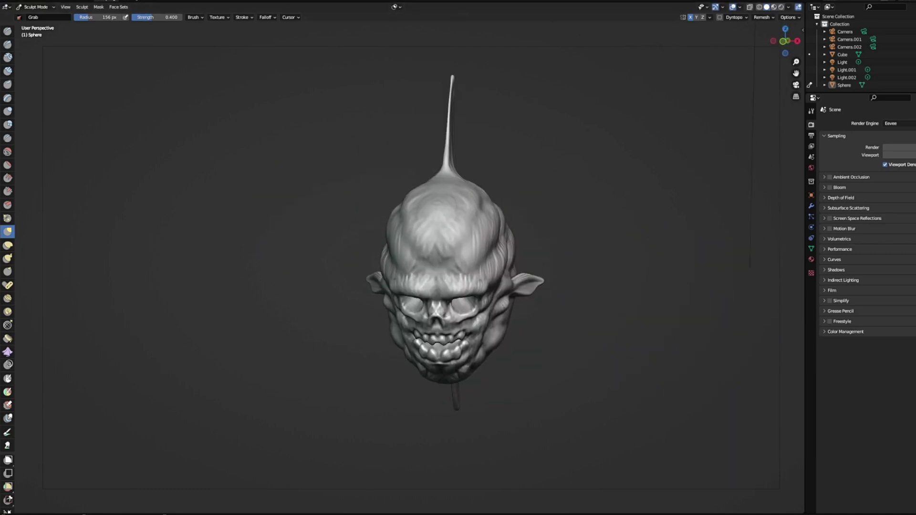
pyautogui.moveTo(634, 250)
pyautogui.mouseDown(button='middle')
pyautogui.moveTo(681, 272)
pyautogui.moveTo(694, 225)
pyautogui.mouseUp(button='middle')
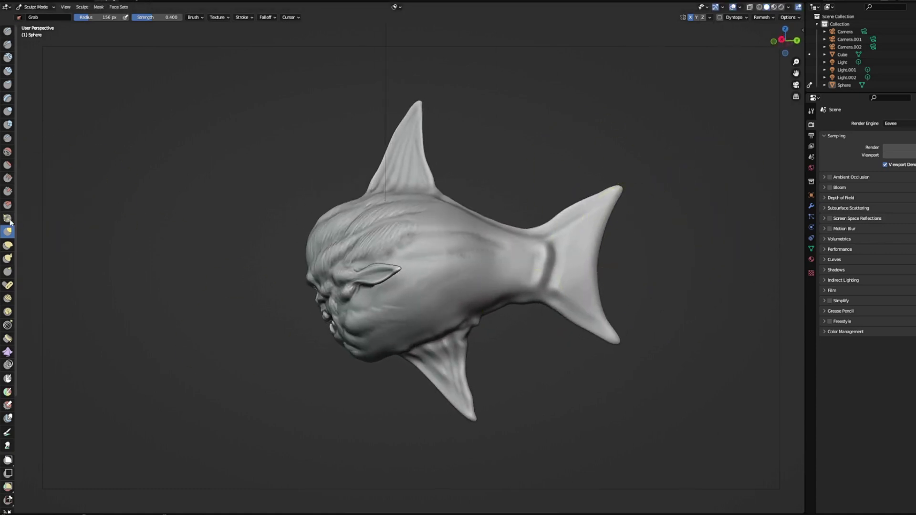
# Step: Sharpen the tail fin's tips and edges with a 156 px Pinch brush at 0.500 strength
pyautogui.scroll(-1, 18, 167)
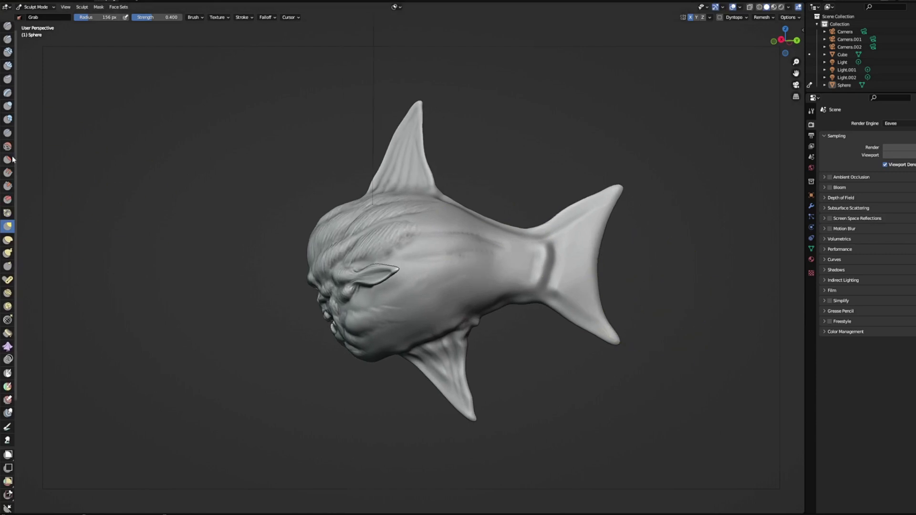
pyautogui.moveTo(15, 152); pyautogui.dragTo(40, 152)
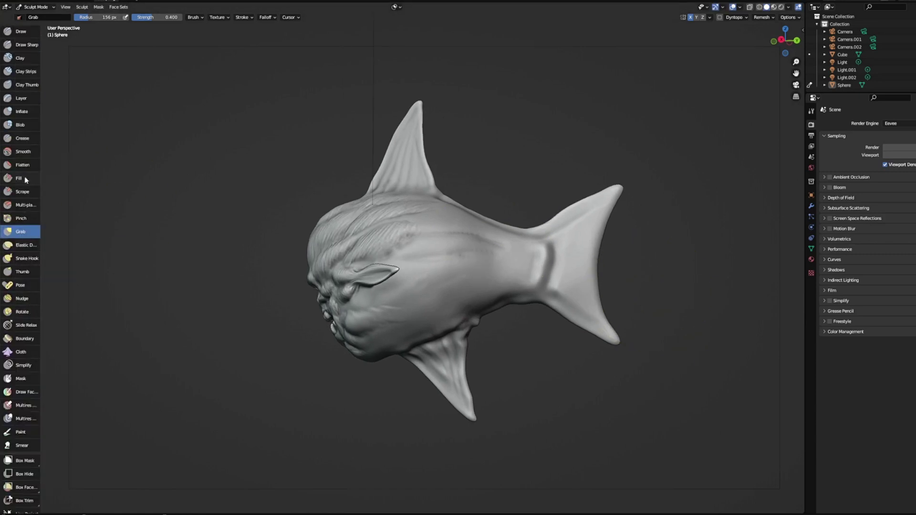
pyautogui.click(21, 218)
pyautogui.moveTo(683, 301); pyautogui.dragTo(622, 343, button='middle')
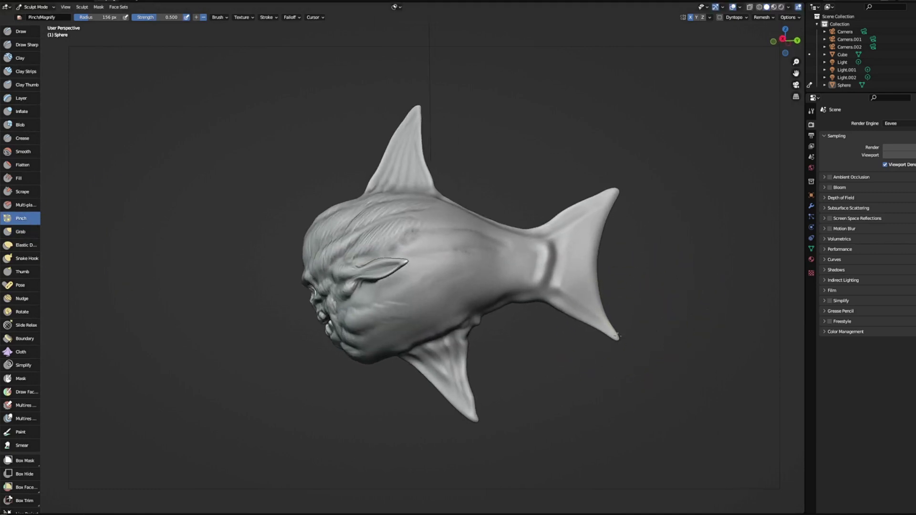
pyautogui.moveTo(565, 180); pyautogui.dragTo(668, 254, button='middle')
# Step: Pull the tips of the tail fin and belly fin into shape with a 156 px Grab brush at 0.400 strength
pyautogui.press('g')
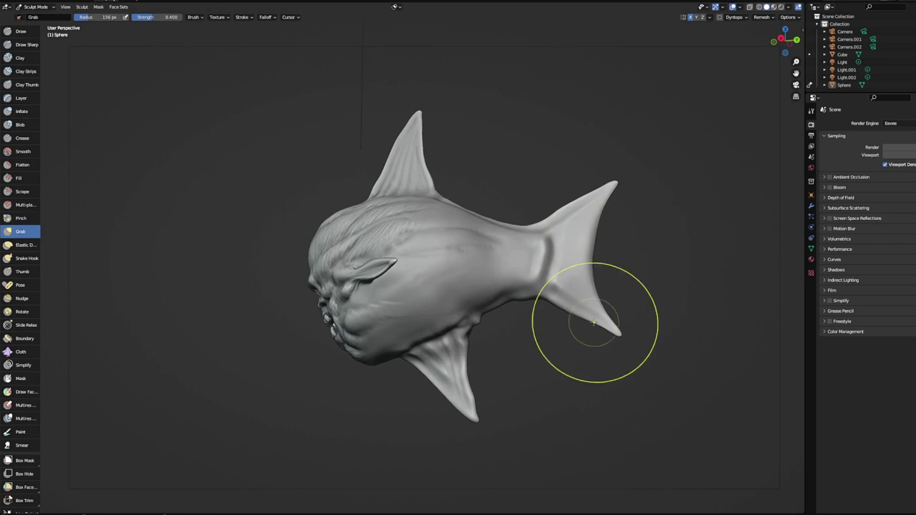
pyautogui.moveTo(593, 328); pyautogui.dragTo(609, 336, button='middle')
pyautogui.moveTo(604, 195); pyautogui.dragTo(601, 201)
pyautogui.moveTo(611, 250); pyautogui.dragTo(639, 265, button='middle')
pyautogui.moveTo(484, 427); pyautogui.dragTo(502, 440, button='middle')
pyautogui.moveTo(438, 384); pyautogui.dragTo(436, 387)
pyautogui.moveTo(436, 387)
pyautogui.mouseDown(button='middle')
pyautogui.moveTo(483, 423)
pyautogui.moveTo(503, 362)
pyautogui.moveTo(444, 96)
pyautogui.moveTo(513, 131)
pyautogui.mouseUp(button='middle')
# Step: Pull the forehead outward into a fuller bulge with a 156 px Grab brush at 0.400 strength
pyautogui.moveTo(345, 187); pyautogui.dragTo(338, 181)
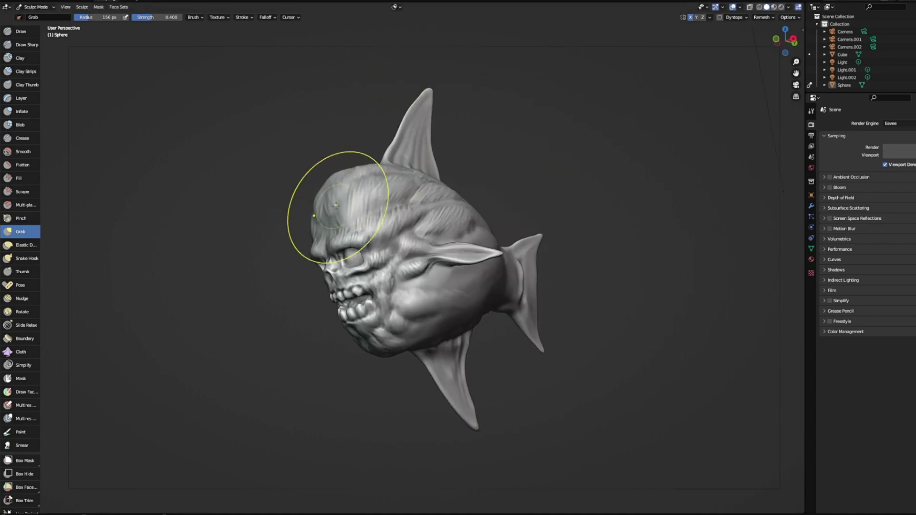
pyautogui.moveTo(312, 227); pyautogui.dragTo(285, 223, button='middle')
pyautogui.moveTo(280, 184); pyautogui.dragTo(368, 184, button='middle')
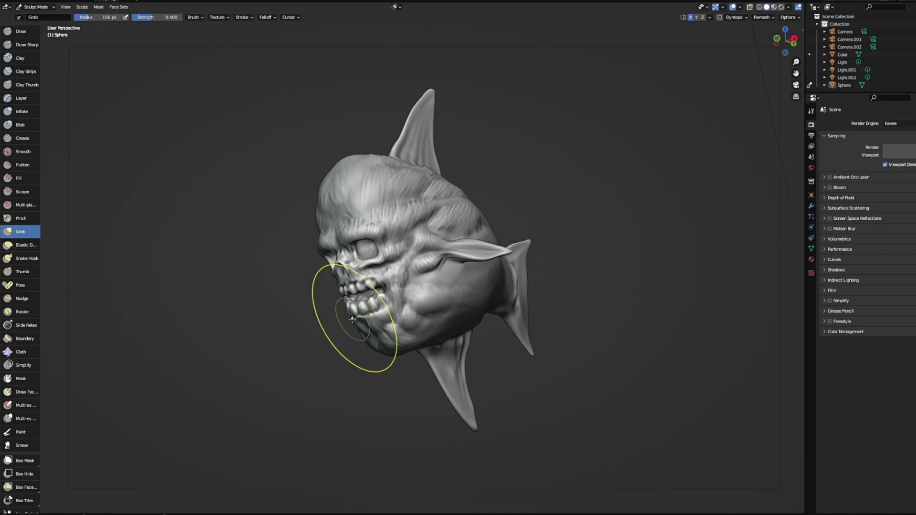
# Step: Bend and widen the side fins outward with an 84 px Grab brush at 0.400 strength
pyautogui.rightClick(301, 317)
pyautogui.moveTo(300, 317); pyautogui.dragTo(266, 318)
pyautogui.moveTo(398, 316)
pyautogui.mouseDown(button='middle')
pyautogui.moveTo(323, 344)
pyautogui.moveTo(340, 347)
pyautogui.moveTo(321, 235)
pyautogui.mouseUp(button='middle')
pyautogui.moveTo(454, 262)
pyautogui.mouseDown(button='middle')
pyautogui.moveTo(527, 225)
pyautogui.moveTo(575, 281)
pyautogui.moveTo(536, 285)
pyautogui.mouseUp(button='middle')
pyautogui.moveTo(536, 286); pyautogui.dragTo(563, 288)
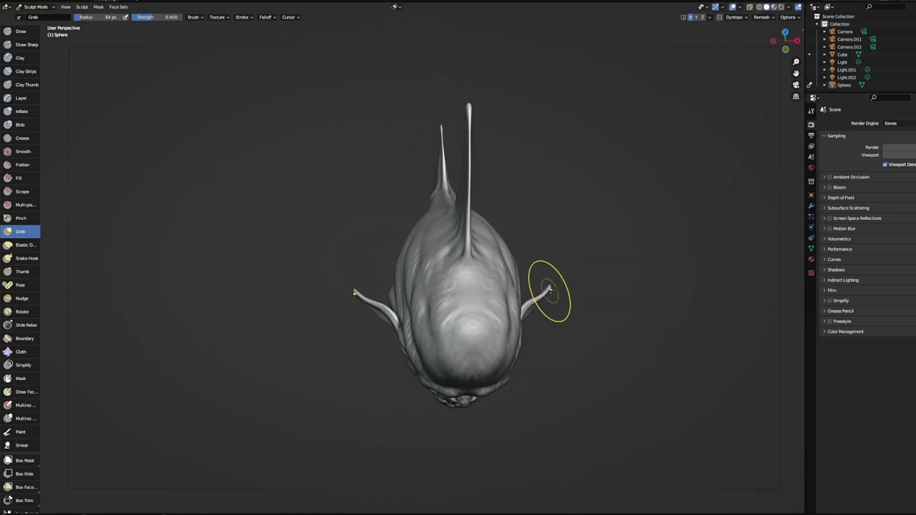
pyautogui.moveTo(550, 290); pyautogui.dragTo(573, 180, button='middle')
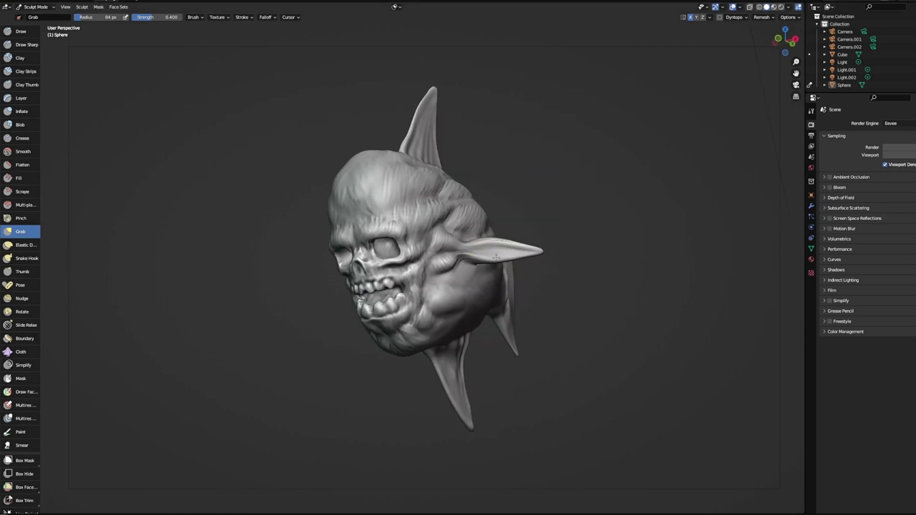
pyautogui.moveTo(531, 171)
pyautogui.mouseDown(button='middle')
pyautogui.moveTo(548, 184)
pyautogui.moveTo(549, 157)
pyautogui.moveTo(425, 166)
pyautogui.moveTo(430, 112)
pyautogui.moveTo(388, 147)
pyautogui.moveTo(388, 102)
pyautogui.moveTo(416, 104)
pyautogui.moveTo(429, 92)
pyautogui.moveTo(528, 119)
pyautogui.moveTo(542, 92)
pyautogui.moveTo(546, 102)
pyautogui.moveTo(482, 330)
pyautogui.moveTo(454, 344)
pyautogui.moveTo(455, 328)
pyautogui.mouseUp(button='middle')
pyautogui.moveTo(462, 372)
pyautogui.mouseDown(button='middle')
pyautogui.moveTo(507, 358)
pyautogui.moveTo(508, 317)
pyautogui.moveTo(536, 302)
pyautogui.moveTo(536, 344)
pyautogui.moveTo(548, 266)
pyautogui.moveTo(644, 208)
pyautogui.moveTo(663, 260)
pyautogui.moveTo(597, 240)
pyautogui.moveTo(532, 169)
pyautogui.mouseUp(button='middle')
# Step: Carve sharper creases along the tail fin's edges with 84 px Draw Sharp strokes at 0.500 strength
pyautogui.click(21, 44)
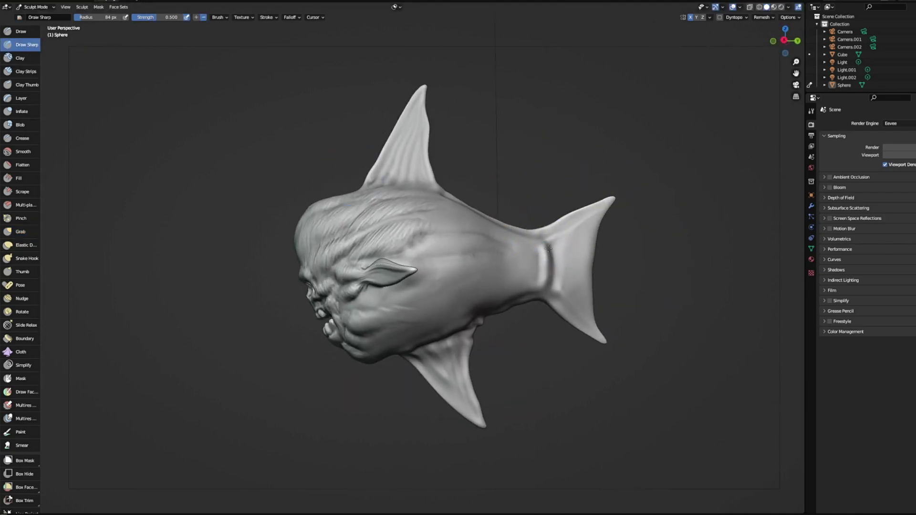
pyautogui.moveTo(550, 262); pyautogui.dragTo(526, 213, button='middle')
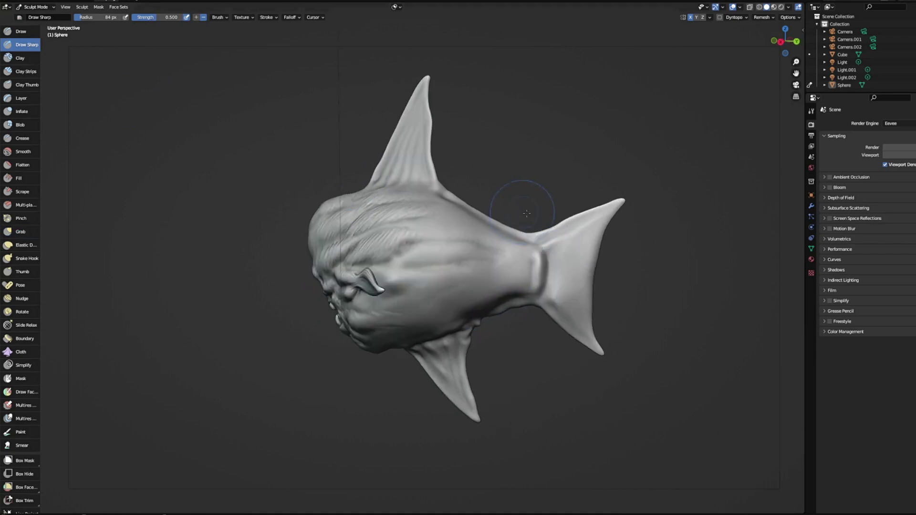
pyautogui.moveTo(617, 207); pyautogui.dragTo(601, 194, button='middle')
pyautogui.moveTo(603, 192)
pyautogui.mouseDown()
pyautogui.moveTo(593, 272)
pyautogui.moveTo(609, 324)
pyautogui.mouseUp()
pyautogui.moveTo(626, 301); pyautogui.dragTo(630, 261, button='middle')
# Step: Carve creases along the underside between the belly fin and tail with 78 px Draw Sharp strokes at 0.500 strength
pyautogui.rightClick(490, 247)
pyautogui.moveTo(491, 247); pyautogui.dragTo(489, 247)
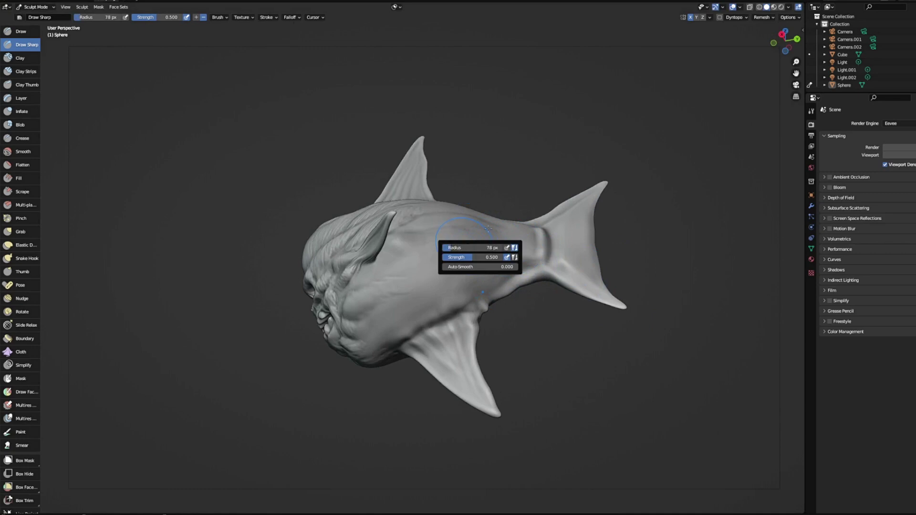
pyautogui.moveTo(515, 225)
pyautogui.mouseDown(button='middle')
pyautogui.moveTo(575, 385)
pyautogui.moveTo(620, 359)
pyautogui.moveTo(596, 359)
pyautogui.moveTo(624, 382)
pyautogui.moveTo(544, 329)
pyautogui.moveTo(683, 271)
pyautogui.moveTo(650, 281)
pyautogui.mouseUp(button='middle')
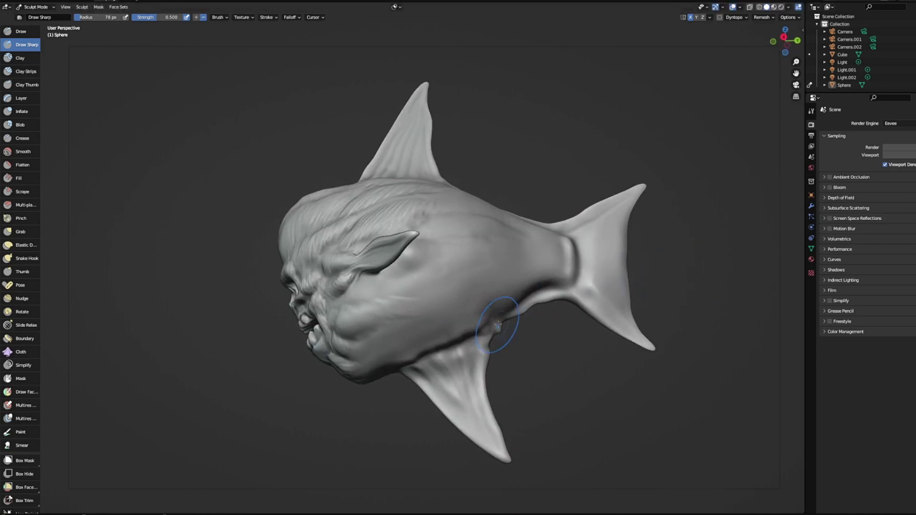
# Step: Pull a row of small spikes from the underside between the belly fin and tail with a 34 px Snake Hook at 1.000 strength
pyautogui.click(26, 258)
pyautogui.rightClick(447, 313)
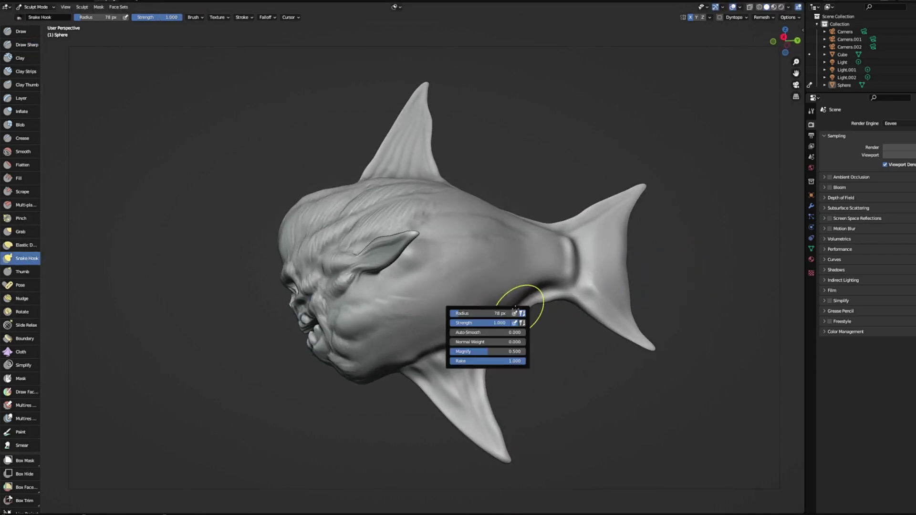
pyautogui.moveTo(517, 312); pyautogui.dragTo(534, 329)
pyautogui.moveTo(542, 295); pyautogui.dragTo(534, 307, button='middle')
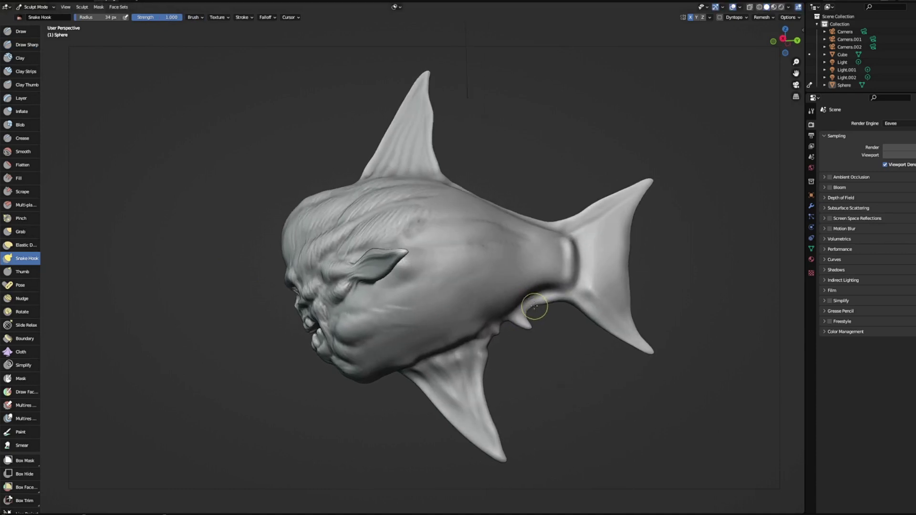
pyautogui.moveTo(539, 312); pyautogui.dragTo(540, 314)
pyautogui.moveTo(550, 305); pyautogui.dragTo(551, 309, button='middle')
pyautogui.moveTo(551, 305); pyautogui.dragTo(560, 316)
# Step: Tatter the trailing edges of the tail fin and dorsal fin with 34 px Snake Hook pulls at 1.000 strength
pyautogui.moveTo(552, 317)
pyautogui.mouseDown(button='middle')
pyautogui.moveTo(591, 343)
pyautogui.moveTo(556, 328)
pyautogui.moveTo(497, 336)
pyautogui.moveTo(531, 317)
pyautogui.moveTo(527, 309)
pyautogui.moveTo(554, 316)
pyautogui.moveTo(636, 227)
pyautogui.moveTo(646, 227)
pyautogui.moveTo(628, 298)
pyautogui.moveTo(657, 282)
pyautogui.mouseUp(button='middle')
pyautogui.moveTo(693, 342)
pyautogui.mouseDown(button='middle')
pyautogui.moveTo(523, 205)
pyautogui.moveTo(411, 89)
pyautogui.moveTo(443, 92)
pyautogui.moveTo(442, 153)
pyautogui.moveTo(480, 115)
pyautogui.moveTo(474, 138)
pyautogui.moveTo(473, 125)
pyautogui.mouseUp(button='middle')
pyautogui.moveTo(352, 143)
pyautogui.mouseDown(button='middle')
pyautogui.moveTo(346, 175)
pyautogui.moveTo(408, 162)
pyautogui.moveTo(358, 153)
pyautogui.moveTo(340, 121)
pyautogui.mouseUp(button='middle')
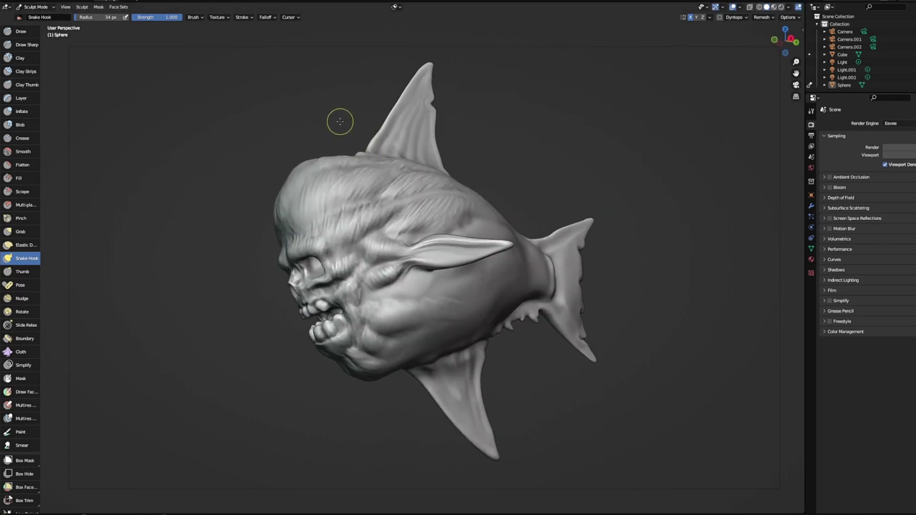
pyautogui.moveTo(408, 377)
pyautogui.mouseDown(button='middle')
pyautogui.moveTo(380, 411)
pyautogui.moveTo(395, 411)
pyautogui.moveTo(374, 254)
pyautogui.mouseUp(button='middle')
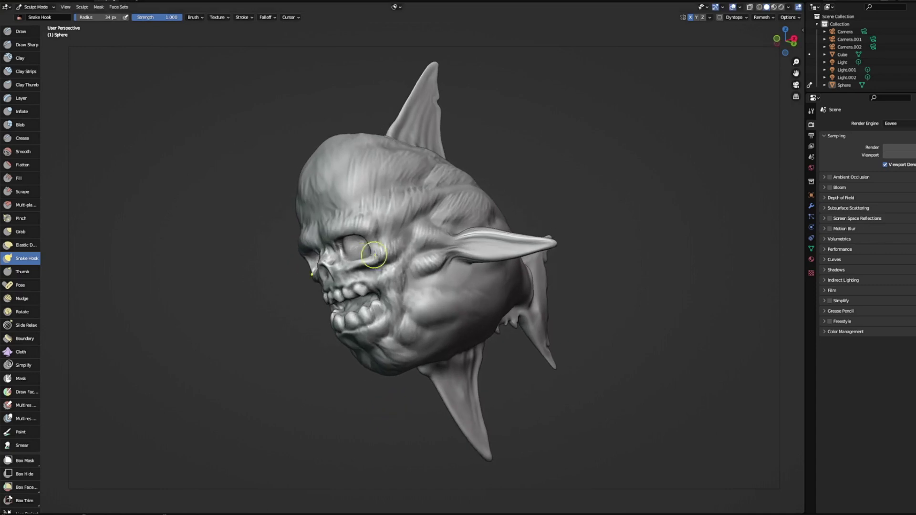
# Step: Pull a ridge of spikes along the back from the dorsal fin to the tail with a 34 px Snake Hook at 1.000 strength
pyautogui.moveTo(313, 278)
pyautogui.mouseDown(button='middle')
pyautogui.moveTo(311, 324)
pyautogui.moveTo(329, 417)
pyautogui.moveTo(549, 187)
pyautogui.moveTo(534, 178)
pyautogui.moveTo(527, 186)
pyautogui.moveTo(471, 182)
pyautogui.mouseUp(button='middle')
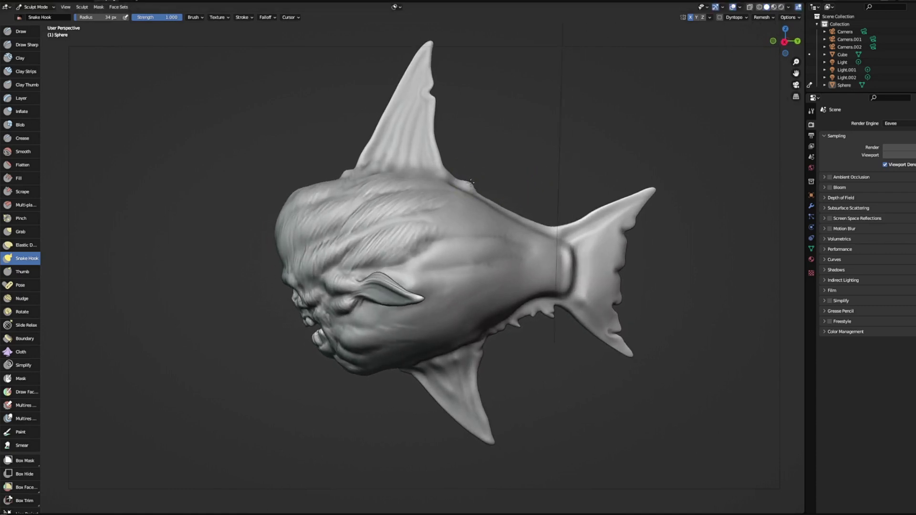
pyautogui.moveTo(530, 221); pyautogui.dragTo(575, 214, button='middle')
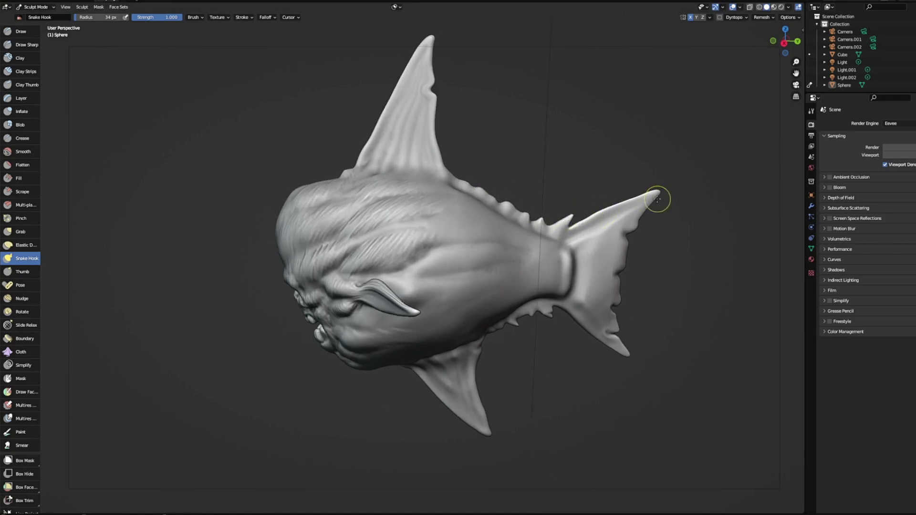
pyautogui.moveTo(671, 175); pyautogui.dragTo(678, 159, button='middle')
pyautogui.moveTo(542, 207)
pyautogui.mouseDown(button='middle')
pyautogui.moveTo(565, 218)
pyautogui.moveTo(558, 145)
pyautogui.moveTo(526, 138)
pyautogui.moveTo(596, 119)
pyautogui.moveTo(538, 131)
pyautogui.mouseUp(button='middle')
# Step: Carve creases along the spiky back ridge and the tail fin's borders with 34 px Draw Sharp strokes at 0.500 strength
pyautogui.click(22, 46)
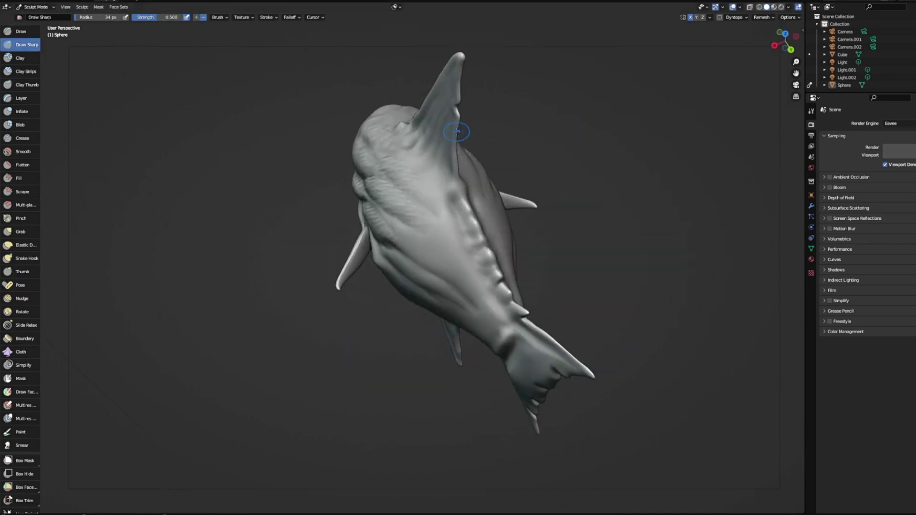
pyautogui.moveTo(451, 190); pyautogui.dragTo(491, 271)
pyautogui.moveTo(539, 164); pyautogui.dragTo(621, 205, button='middle')
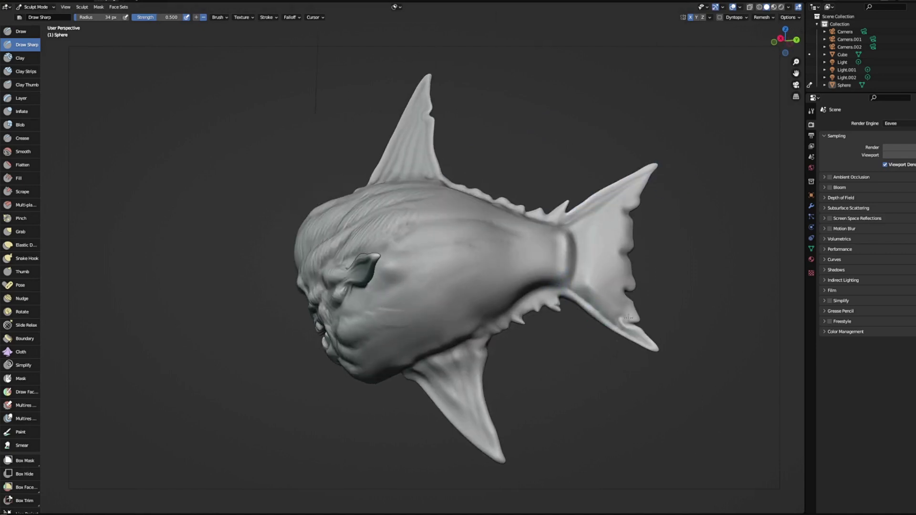
pyautogui.moveTo(626, 214)
pyautogui.mouseDown(button='middle')
pyautogui.moveTo(683, 159)
pyautogui.moveTo(630, 188)
pyautogui.mouseUp(button='middle')
# Step: Build fanned ridges across the tail fin from its base to the ragged edge with 34 px Clay Strips strokes at 0.600 strength
pyautogui.press('c')
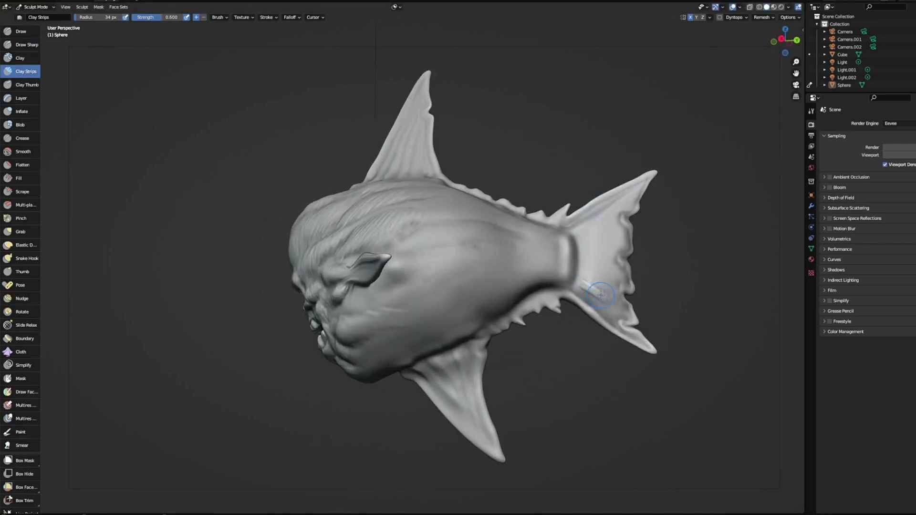
pyautogui.moveTo(604, 258)
pyautogui.mouseDown()
pyautogui.moveTo(620, 202)
pyautogui.moveTo(618, 297)
pyautogui.moveTo(594, 235)
pyautogui.mouseUp()
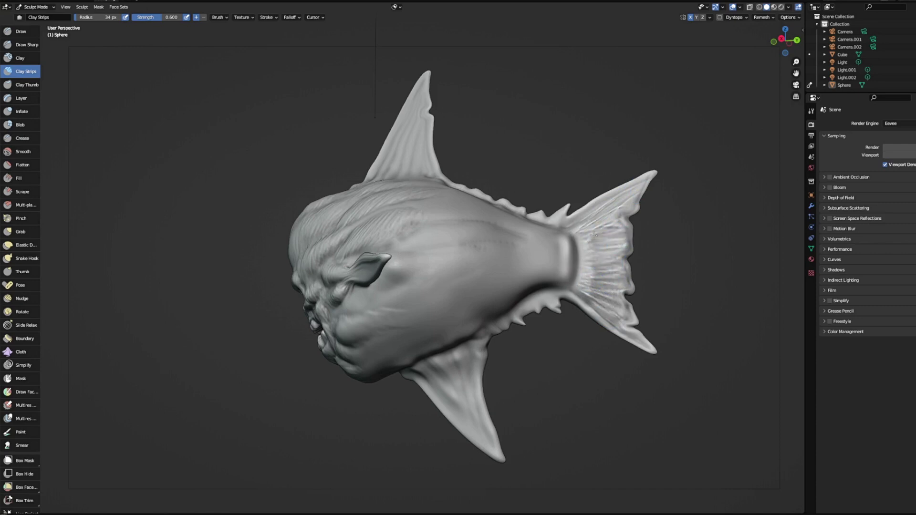
pyautogui.moveTo(596, 293); pyautogui.dragTo(592, 275)
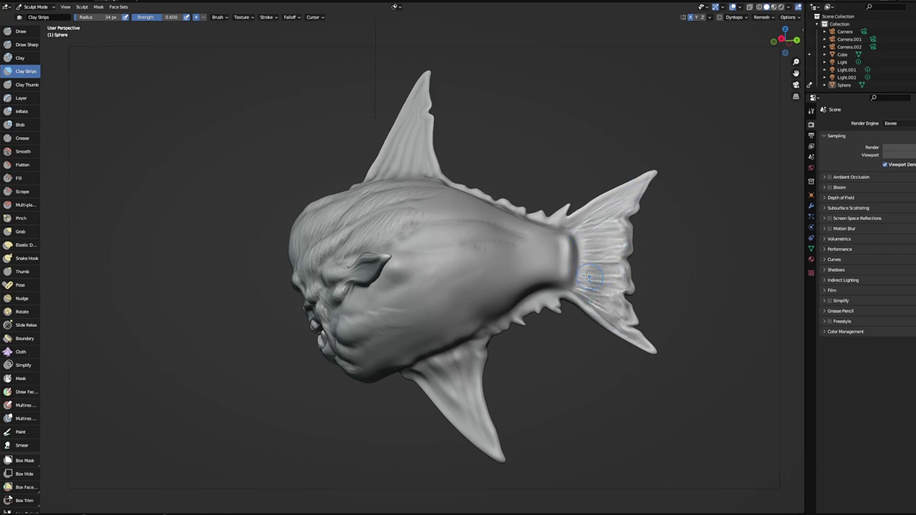
pyautogui.moveTo(601, 269)
pyautogui.mouseDown(button='middle')
pyautogui.moveTo(730, 235)
pyautogui.moveTo(593, 250)
pyautogui.moveTo(591, 270)
pyautogui.mouseUp(button='middle')
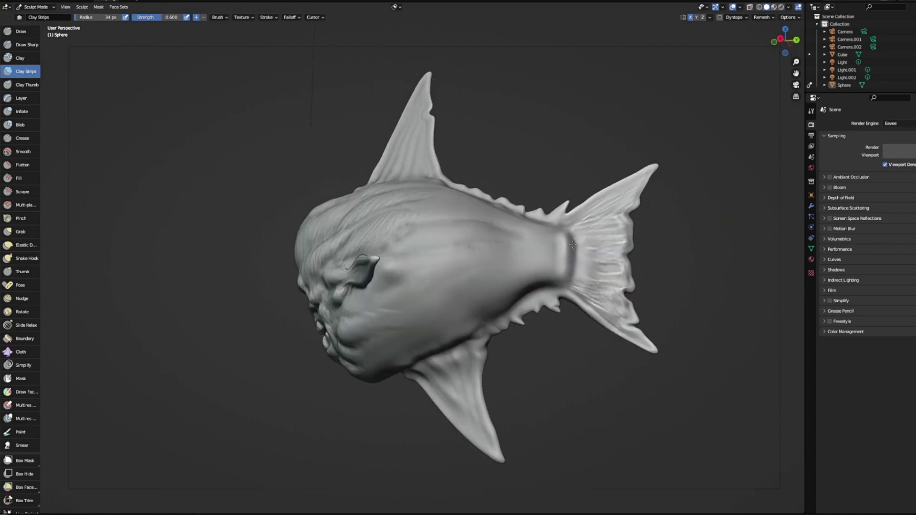
# Step: Build up the joint between the body and the tail fin with 96 px Clay Strips strokes at 0.600 strength
pyautogui.rightClick(577, 230)
pyautogui.moveTo(565, 237); pyautogui.dragTo(568, 257)
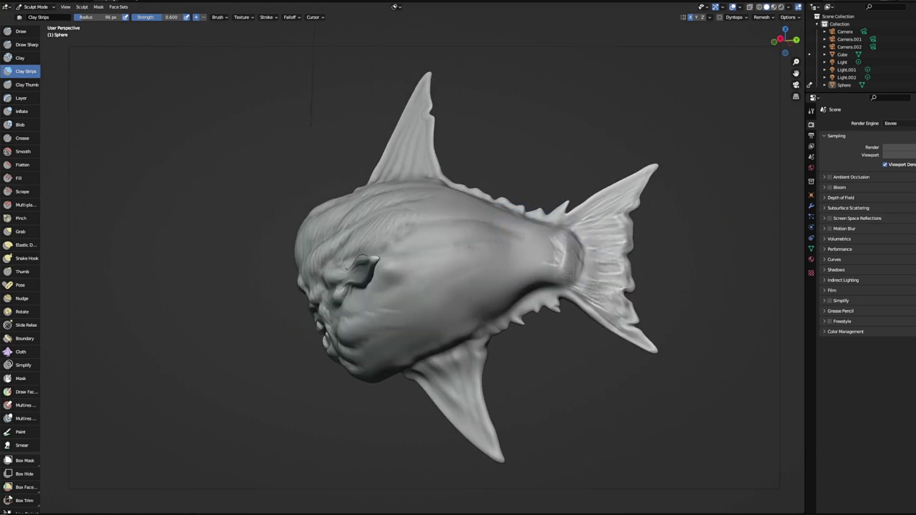
pyautogui.moveTo(616, 225)
pyautogui.mouseDown(button='middle')
pyautogui.moveTo(706, 239)
pyautogui.moveTo(266, 163)
pyautogui.mouseUp(button='middle')
# Step: Carve creases into the tail fin's base and along its ridges with a 40 px Draw Sharp brush at 0.500 strength
pyautogui.click(26, 45)
pyautogui.rightClick(558, 227)
pyautogui.moveTo(557, 226); pyautogui.dragTo(549, 226)
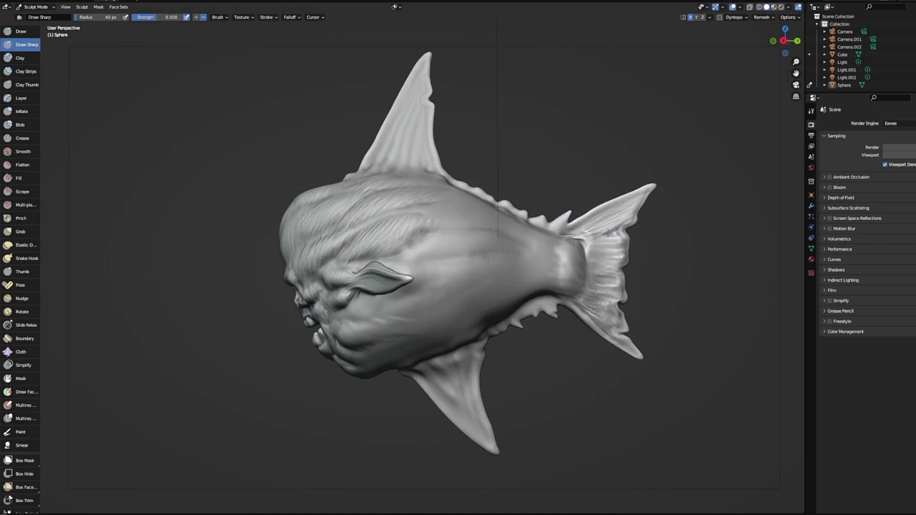
pyautogui.moveTo(609, 234); pyautogui.dragTo(588, 236)
pyautogui.moveTo(627, 266); pyautogui.dragTo(591, 270)
# Step: Carve lengthwise grooves down the belly fin from its base to the tip with a 28 px Draw Sharp brush
pyautogui.moveTo(614, 312)
pyautogui.mouseDown(button='middle')
pyautogui.moveTo(675, 259)
pyautogui.moveTo(681, 273)
pyautogui.moveTo(597, 239)
pyautogui.moveTo(602, 324)
pyautogui.moveTo(498, 399)
pyautogui.mouseUp(button='middle')
pyautogui.moveTo(414, 370); pyautogui.dragTo(456, 336, button='middle')
pyautogui.rightClick(456, 336)
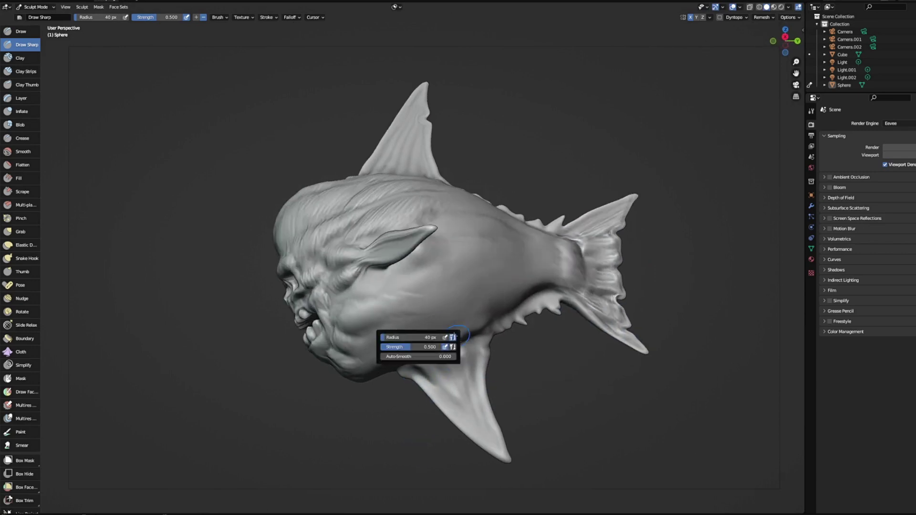
pyautogui.moveTo(385, 337); pyautogui.dragTo(383, 338)
pyautogui.moveTo(415, 373)
pyautogui.mouseDown(button='middle')
pyautogui.moveTo(417, 356)
pyautogui.moveTo(457, 361)
pyautogui.mouseUp(button='middle')
pyautogui.moveTo(478, 341); pyautogui.dragTo(506, 444)
pyautogui.moveTo(459, 365); pyautogui.dragTo(483, 426)
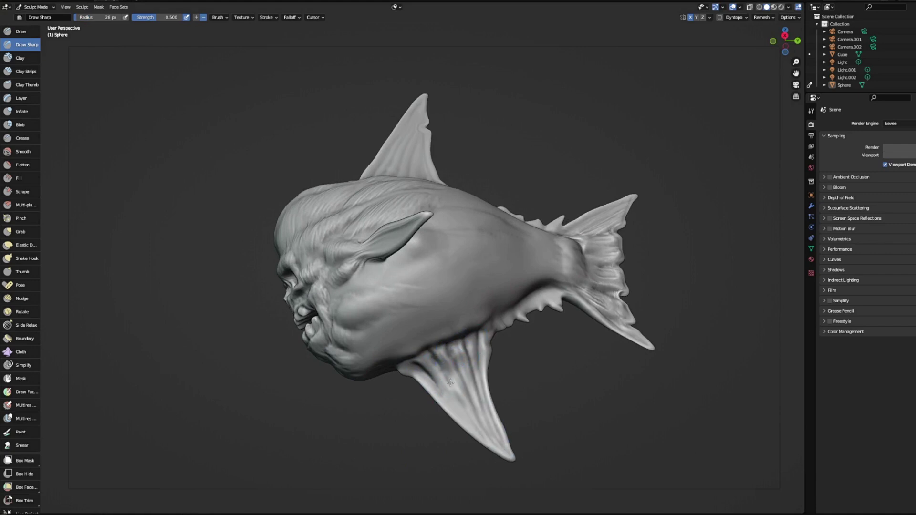
# Step: Carve grooves along the dorsal fin from its base to the tip and across its base with 28 px Draw Sharp strokes
pyautogui.moveTo(427, 360)
pyautogui.mouseDown(button='middle')
pyautogui.moveTo(419, 311)
pyautogui.moveTo(540, 305)
pyautogui.moveTo(518, 336)
pyautogui.moveTo(572, 382)
pyautogui.moveTo(551, 356)
pyautogui.mouseUp(button='middle')
pyautogui.moveTo(594, 216); pyautogui.dragTo(377, 147, button='middle')
pyautogui.moveTo(377, 148); pyautogui.dragTo(419, 63)
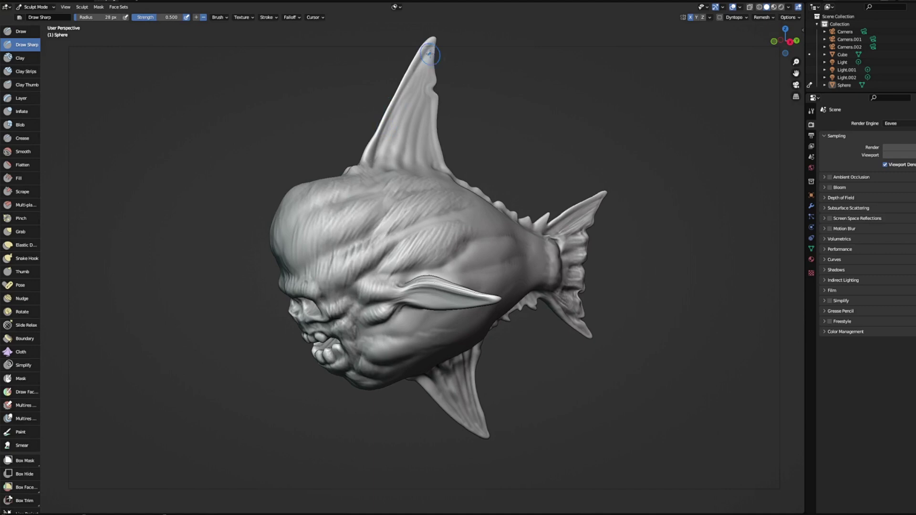
pyautogui.moveTo(429, 54); pyautogui.dragTo(416, 135, button='middle')
pyautogui.moveTo(384, 160); pyautogui.dragTo(402, 118)
pyautogui.moveTo(403, 120); pyautogui.dragTo(393, 143, button='middle')
pyautogui.moveTo(395, 167)
pyautogui.mouseDown()
pyautogui.moveTo(422, 86)
pyautogui.moveTo(438, 165)
pyautogui.mouseUp()
# Step: Try a dark grey matcap for the viewport shading and check the fish's silhouette with it
pyautogui.moveTo(444, 148)
pyautogui.mouseDown(button='middle')
pyautogui.moveTo(538, 102)
pyautogui.moveTo(544, 117)
pyautogui.moveTo(632, 108)
pyautogui.moveTo(589, 117)
pyautogui.moveTo(606, 107)
pyautogui.moveTo(672, 131)
pyautogui.moveTo(579, 116)
pyautogui.moveTo(567, 127)
pyautogui.moveTo(641, 130)
pyautogui.mouseUp(button='middle')
pyautogui.click(789, 8)
pyautogui.click(783, 64)
pyautogui.click(694, 88)
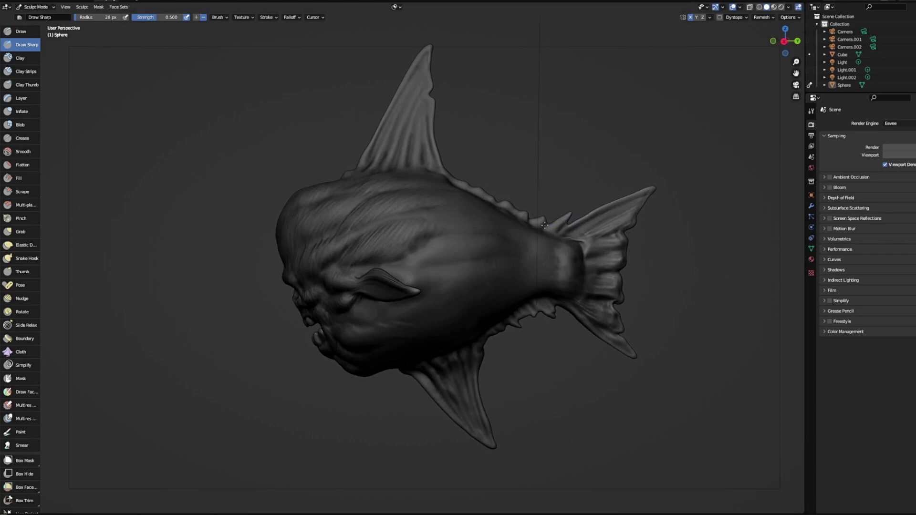
pyautogui.moveTo(561, 143); pyautogui.dragTo(444, 363, button='middle')
pyautogui.moveTo(536, 379)
pyautogui.mouseDown(button='middle')
pyautogui.moveTo(645, 253)
pyautogui.moveTo(636, 114)
pyautogui.moveTo(637, 125)
pyautogui.moveTo(764, 29)
pyautogui.mouseUp(button='middle')
# Step: Set the viewport shading to a brown clay-like matcap
pyautogui.click(788, 6)
pyautogui.click(788, 63)
pyautogui.click(671, 98)
# Step: Raise small warty bumps on the cheek, temple and forehead with a 19 px Draw brush at 0.500 strength
pyautogui.moveTo(608, 167)
pyautogui.mouseDown(button='middle')
pyautogui.moveTo(632, 174)
pyautogui.moveTo(620, 177)
pyautogui.mouseUp(button='middle')
pyautogui.scroll(1, 412, 268)
pyautogui.scroll(2, 411, 269)
pyautogui.moveTo(582, 122); pyautogui.dragTo(606, 118, button='middle')
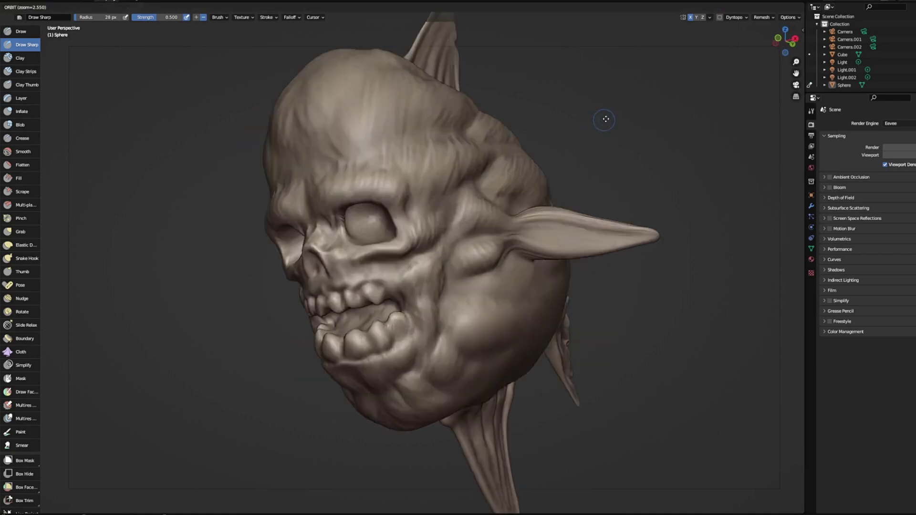
pyautogui.moveTo(263, 458); pyautogui.dragTo(252, 463, button='middle')
pyautogui.press('x')
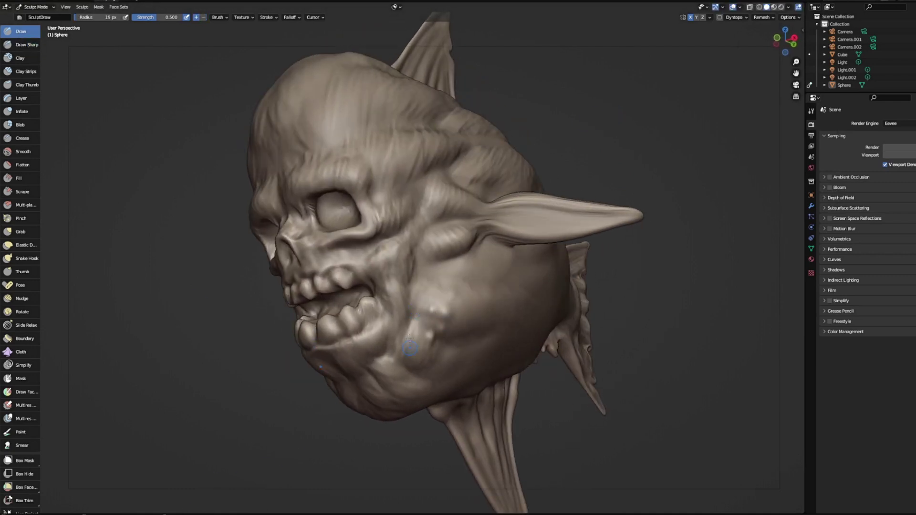
pyautogui.moveTo(404, 136); pyautogui.dragTo(384, 212, button='middle')
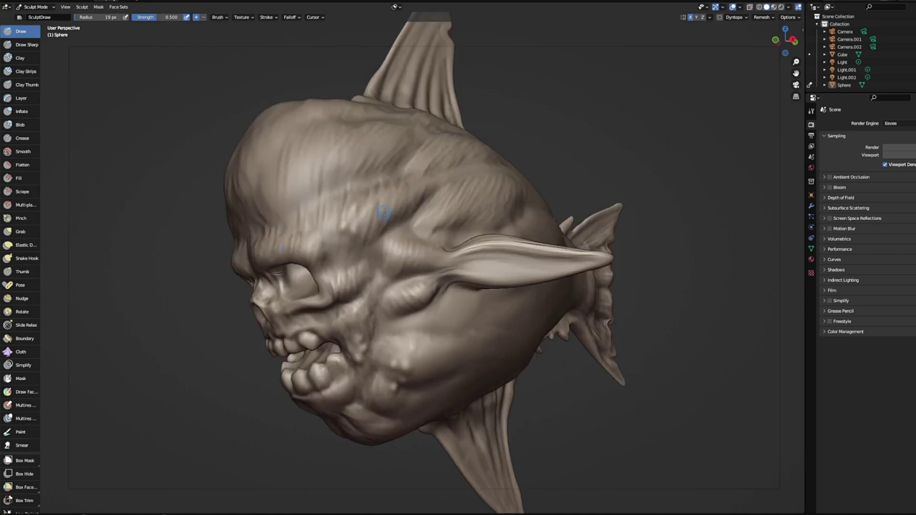
pyautogui.moveTo(285, 180); pyautogui.dragTo(413, 333, button='middle')
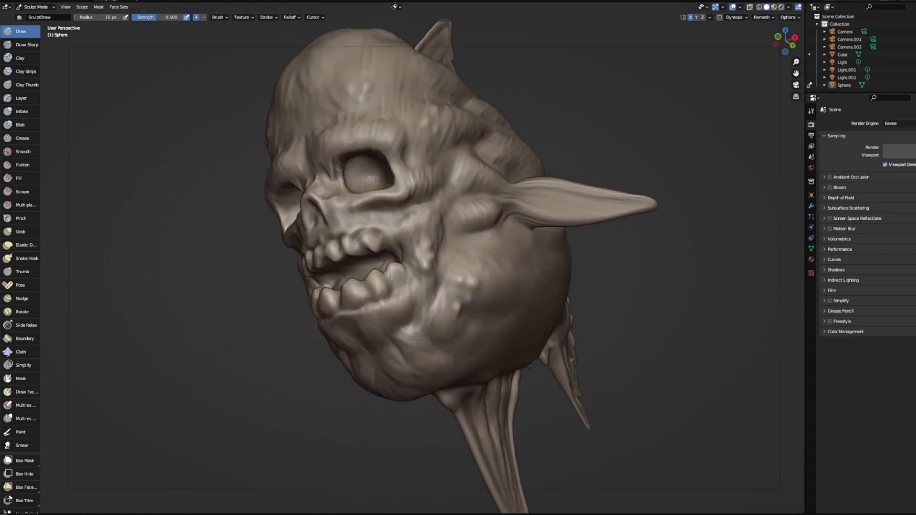
# Step: Raise lengthwise rays between the dorsal fin's grooves with a 28 px Draw brush at 0.500 strength
pyautogui.rightClick(400, 197)
pyautogui.moveTo(330, 197); pyautogui.dragTo(327, 197)
pyautogui.moveTo(323, 420)
pyautogui.mouseDown(button='middle')
pyautogui.moveTo(604, 94)
pyautogui.moveTo(593, 87)
pyautogui.moveTo(604, 94)
pyautogui.mouseUp(button='middle')
pyautogui.moveTo(421, 157)
pyautogui.mouseDown(button='middle')
pyautogui.moveTo(409, 81)
pyautogui.moveTo(403, 145)
pyautogui.mouseUp(button='middle')
pyautogui.moveTo(434, 82)
pyautogui.mouseDown(button='middle')
pyautogui.moveTo(522, 90)
pyautogui.moveTo(534, 164)
pyautogui.moveTo(521, 153)
pyautogui.mouseUp(button='middle')
pyautogui.moveTo(427, 65); pyautogui.dragTo(370, 205)
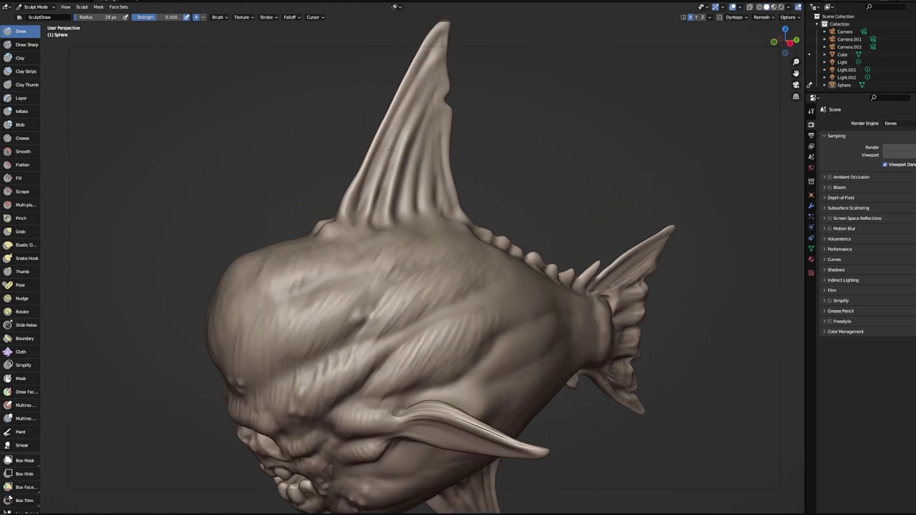
pyautogui.moveTo(432, 112); pyautogui.dragTo(413, 128, button='middle')
pyautogui.moveTo(404, 220)
pyautogui.mouseDown()
pyautogui.moveTo(423, 196)
pyautogui.moveTo(443, 93)
pyautogui.mouseUp()
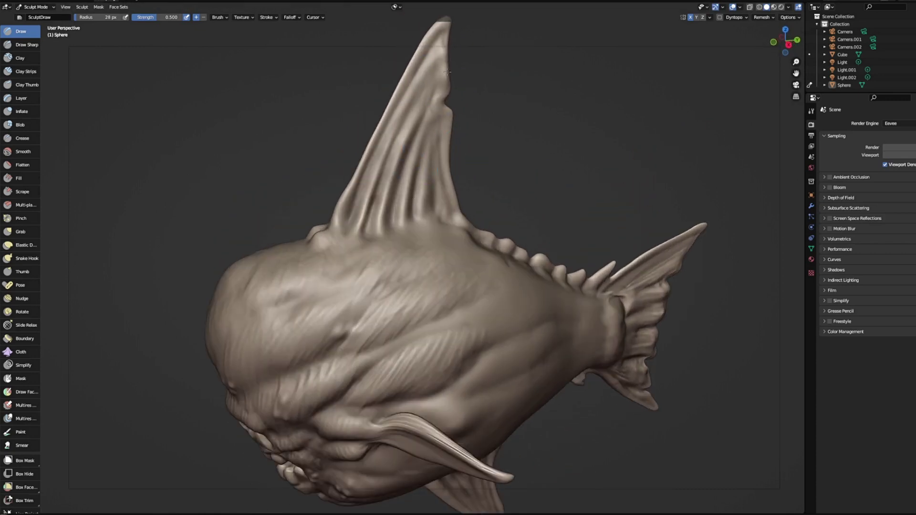
# Step: Raise lengthwise rays along the side fin and the belly fin with 28 px Draw strokes
pyautogui.moveTo(470, 334); pyautogui.dragTo(509, 269, button='middle')
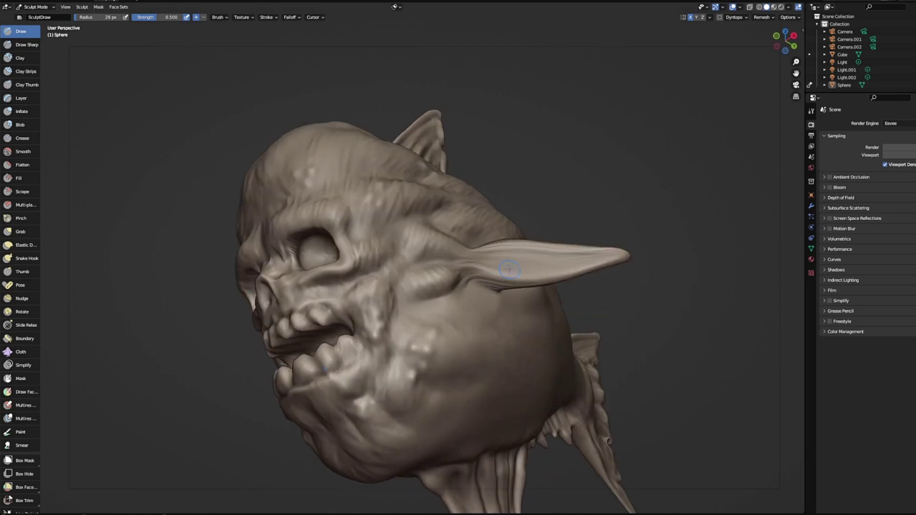
pyautogui.moveTo(527, 265); pyautogui.dragTo(600, 258)
pyautogui.moveTo(497, 257); pyautogui.dragTo(601, 253)
pyautogui.moveTo(633, 197)
pyautogui.mouseDown(button='middle')
pyautogui.moveTo(592, 209)
pyautogui.moveTo(600, 202)
pyautogui.moveTo(404, 366)
pyautogui.mouseUp(button='middle')
pyautogui.scroll(-3, 600, 203)
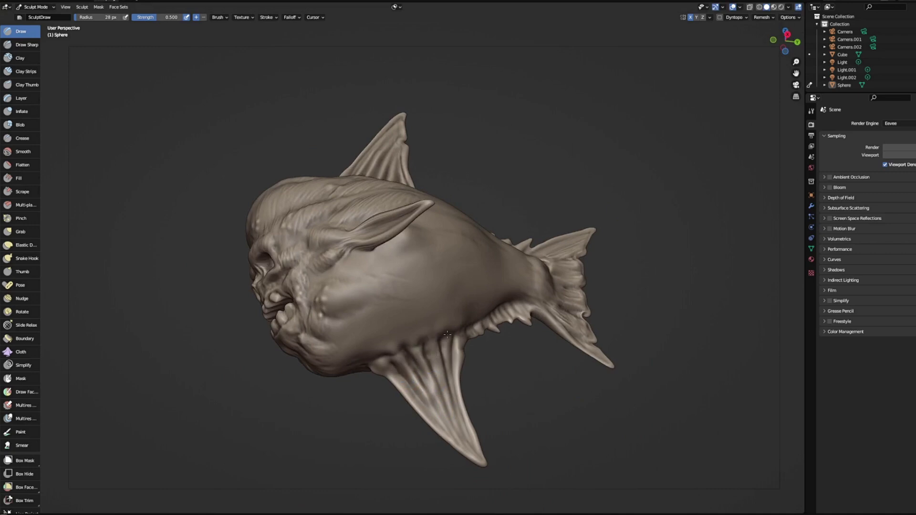
pyautogui.moveTo(448, 335); pyautogui.dragTo(467, 325, button='middle')
# Step: Try a light grey matcap for the viewport shading and view the fish with it
pyautogui.moveTo(579, 230)
pyautogui.mouseDown(button='middle')
pyautogui.moveTo(640, 272)
pyautogui.moveTo(636, 339)
pyautogui.moveTo(611, 225)
pyautogui.moveTo(645, 287)
pyautogui.mouseUp(button='middle')
pyautogui.click(788, 7)
pyautogui.click(783, 64)
pyautogui.click(650, 89)
pyautogui.moveTo(583, 184)
pyautogui.mouseDown(button='middle')
pyautogui.moveTo(596, 170)
pyautogui.moveTo(587, 179)
pyautogui.moveTo(603, 186)
pyautogui.moveTo(594, 194)
pyautogui.moveTo(638, 250)
pyautogui.moveTo(621, 229)
pyautogui.moveTo(640, 173)
pyautogui.moveTo(588, 177)
pyautogui.mouseUp(button='middle')
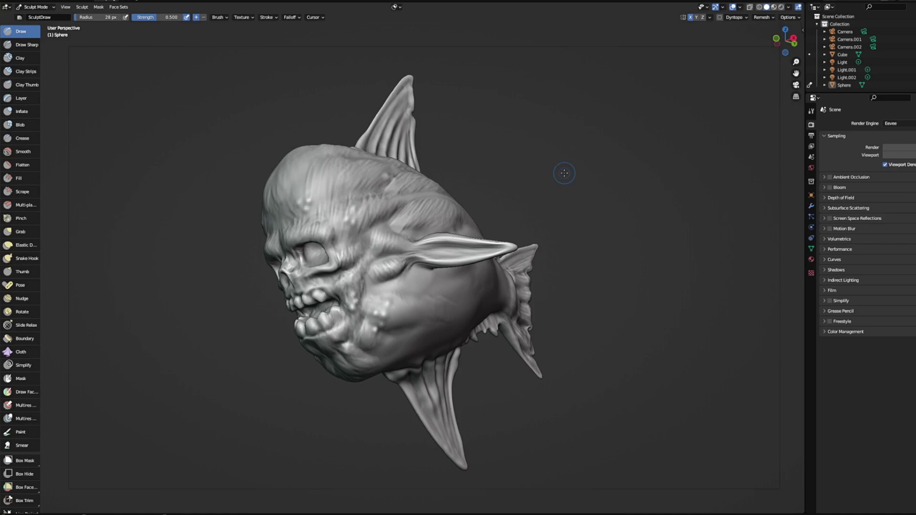
pyautogui.moveTo(585, 192)
pyautogui.mouseDown(button='middle')
pyautogui.moveTo(605, 184)
pyautogui.moveTo(564, 210)
pyautogui.mouseUp(button='middle')
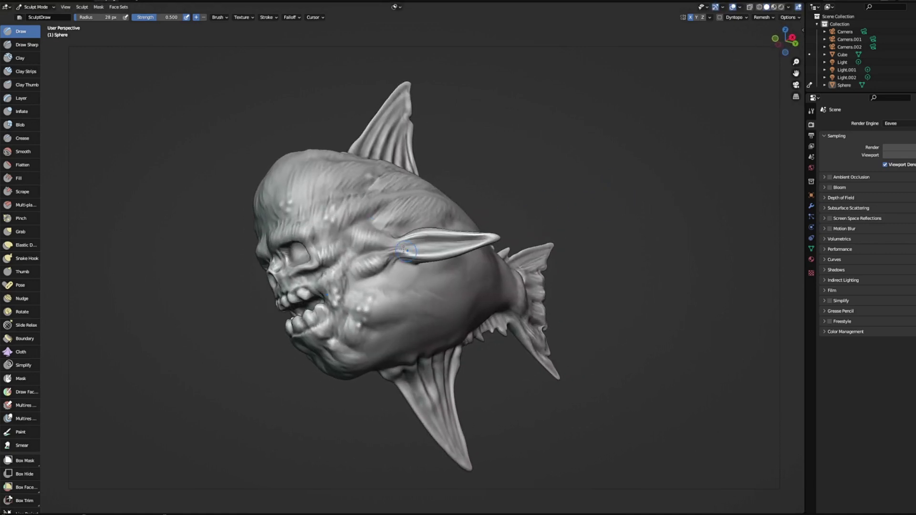
# Step: Build up flesh on the flank below the side fin with a 71 px Clay Strips brush at 0.600 strength
pyautogui.press('c')
pyautogui.rightClick(342, 279)
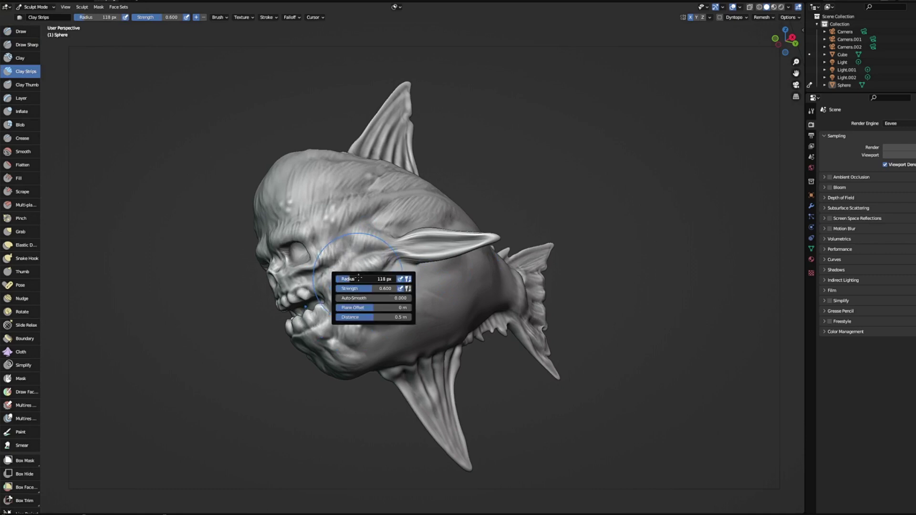
pyautogui.moveTo(358, 279); pyautogui.dragTo(357, 279)
pyautogui.moveTo(448, 296); pyautogui.dragTo(396, 292, button='middle')
pyautogui.moveTo(397, 299); pyautogui.dragTo(423, 313)
# Step: Set the Clay Strips radius to 78 px and switch the viewport shading back to the brown matcap
pyautogui.moveTo(450, 297)
pyautogui.mouseDown(button='middle')
pyautogui.moveTo(420, 289)
pyautogui.moveTo(559, 158)
pyautogui.moveTo(492, 167)
pyautogui.mouseUp(button='middle')
pyautogui.rightClick(399, 189)
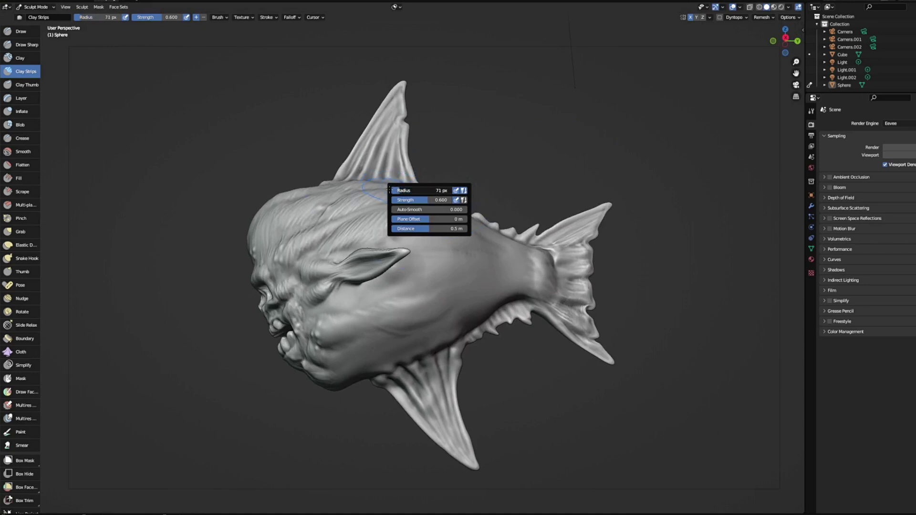
pyautogui.moveTo(399, 190); pyautogui.dragTo(381, 190)
pyautogui.moveTo(349, 427); pyautogui.dragTo(379, 413, button='middle')
pyautogui.click(789, 7)
pyautogui.click(782, 66)
pyautogui.click(672, 91)
pyautogui.moveTo(632, 107); pyautogui.dragTo(610, 115, button='middle')
# Step: Layer ridged skin folds over the lower flank and the jaw with 78 px Clay Strips strokes at 0.600 strength
pyautogui.moveTo(432, 224); pyautogui.dragTo(377, 243)
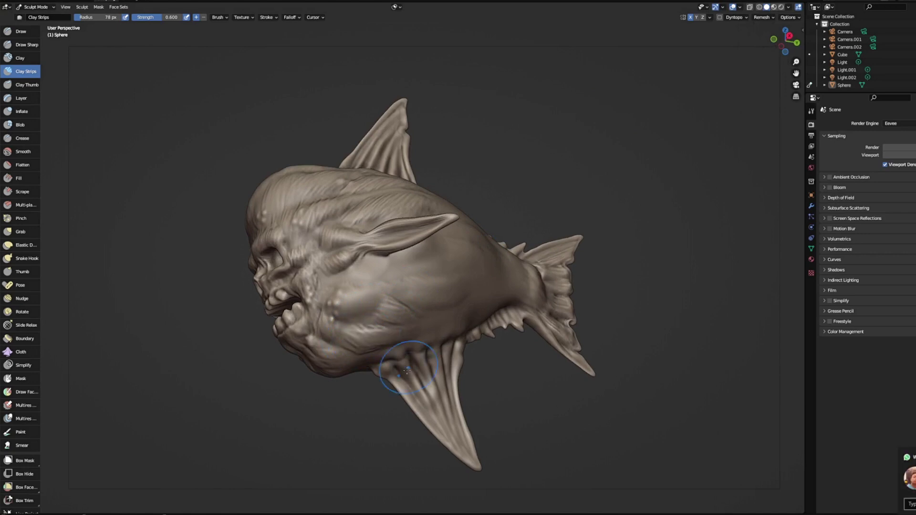
pyautogui.moveTo(360, 347); pyautogui.dragTo(358, 336, button='middle')
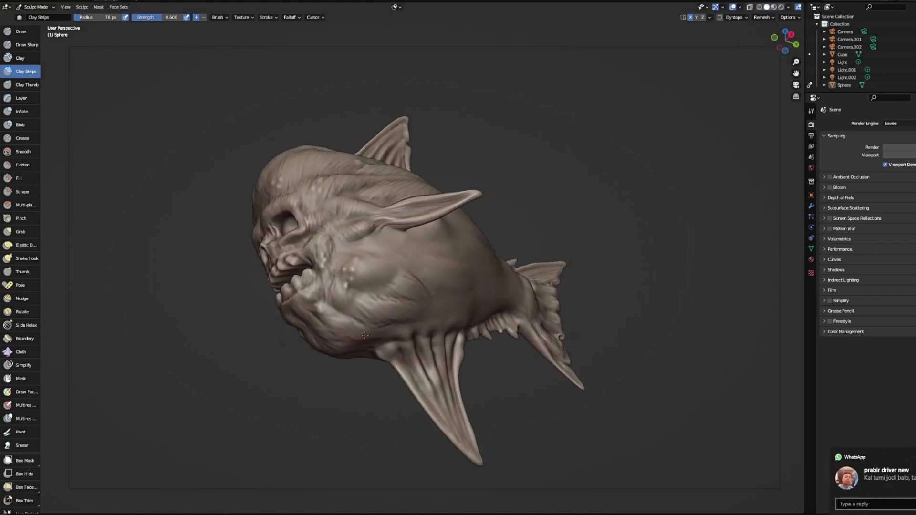
pyautogui.moveTo(544, 160); pyautogui.dragTo(530, 143, button='middle')
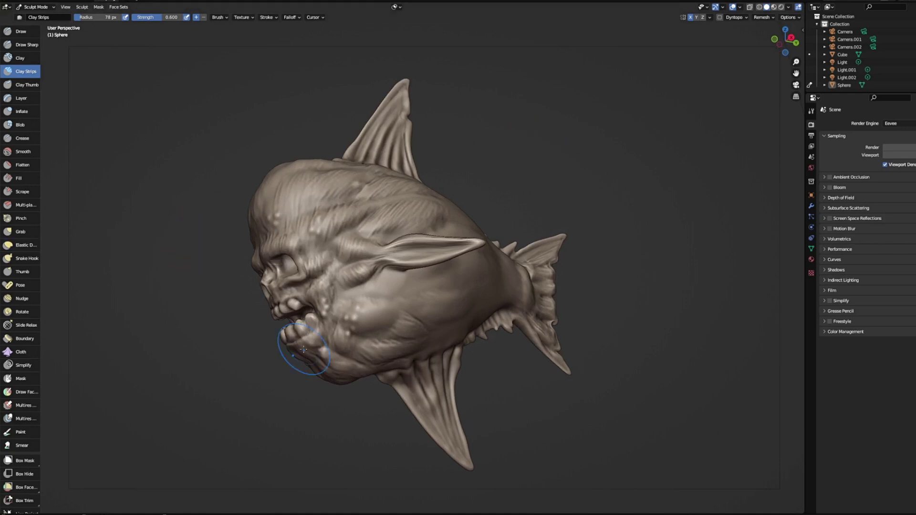
# Step: Build ridged muscle folds across the flank behind and above the side fin with 78 px Clay Strips strokes
pyautogui.moveTo(304, 349); pyautogui.dragTo(674, 199, button='middle')
pyautogui.moveTo(444, 292)
pyautogui.mouseDown(button='middle')
pyautogui.moveTo(544, 158)
pyautogui.moveTo(525, 165)
pyautogui.mouseUp(button='middle')
pyautogui.moveTo(375, 289); pyautogui.dragTo(421, 273)
pyautogui.moveTo(425, 200)
pyautogui.mouseDown(button='middle')
pyautogui.moveTo(540, 166)
pyautogui.moveTo(579, 107)
pyautogui.moveTo(471, 232)
pyautogui.mouseUp(button='middle')
pyautogui.moveTo(513, 176); pyautogui.dragTo(423, 233, button='middle')
pyautogui.moveTo(423, 232); pyautogui.dragTo(441, 267)
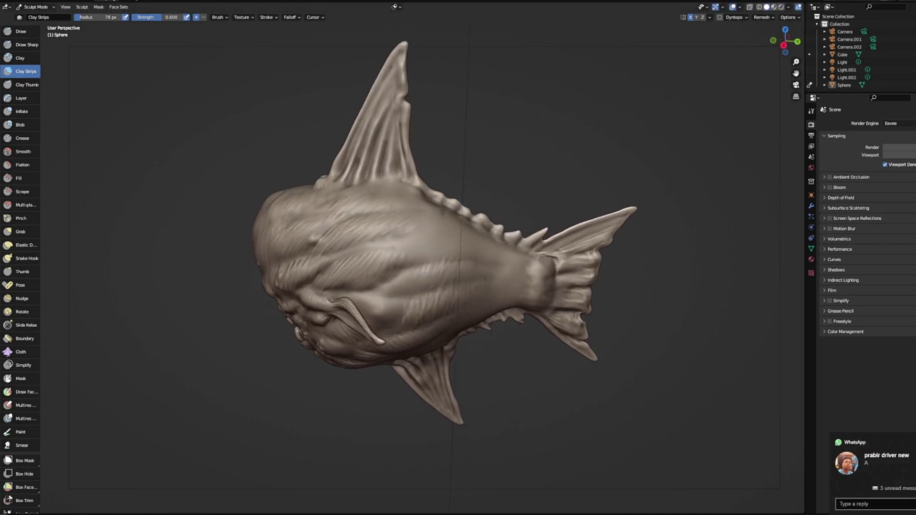
pyautogui.moveTo(482, 201); pyautogui.dragTo(504, 183, button='middle')
pyautogui.moveTo(420, 286)
pyautogui.mouseDown()
pyautogui.moveTo(406, 299)
pyautogui.moveTo(416, 272)
pyautogui.mouseUp()
# Step: Build skin texture below the back spikes and around the tail joint with a 53 px Clay Strips brush at 0.600 strength
pyautogui.moveTo(477, 179)
pyautogui.mouseDown(button='middle')
pyautogui.moveTo(520, 153)
pyautogui.moveTo(654, 122)
pyautogui.moveTo(597, 142)
pyautogui.moveTo(418, 245)
pyautogui.mouseUp(button='middle')
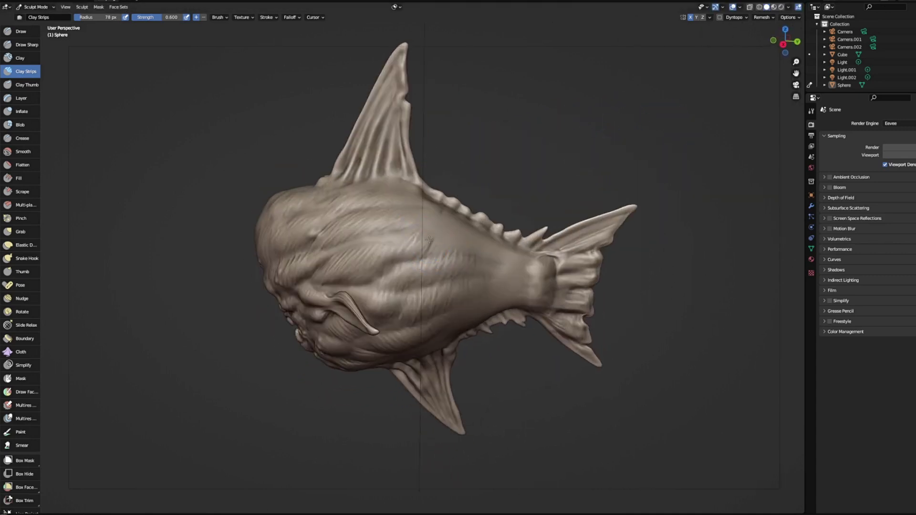
pyautogui.rightClick(439, 169)
pyautogui.moveTo(433, 170); pyautogui.dragTo(435, 170)
pyautogui.moveTo(442, 206); pyautogui.dragTo(428, 225, button='middle')
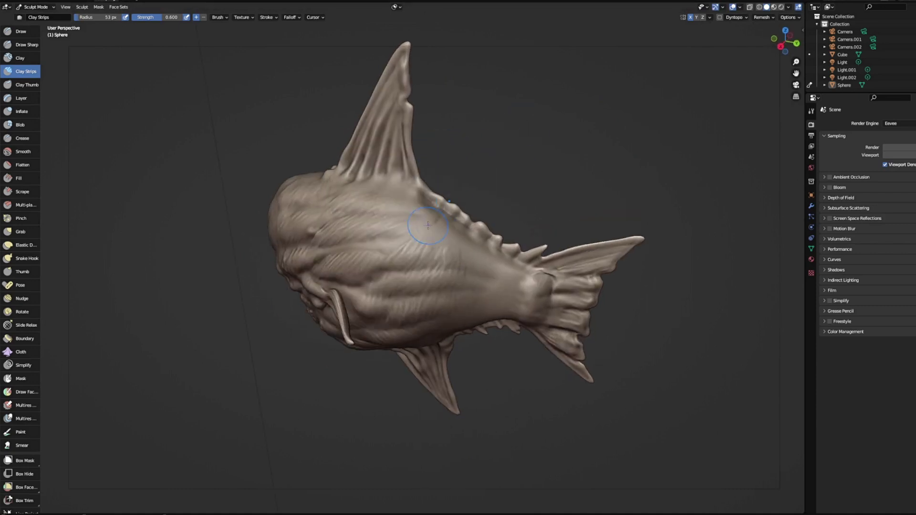
pyautogui.moveTo(525, 183)
pyautogui.mouseDown(button='middle')
pyautogui.moveTo(613, 137)
pyautogui.moveTo(581, 143)
pyautogui.moveTo(446, 239)
pyautogui.moveTo(505, 265)
pyautogui.mouseUp(button='middle')
pyautogui.scroll(2, 446, 238)
pyautogui.moveTo(589, 157)
pyautogui.mouseDown(button='middle')
pyautogui.moveTo(642, 102)
pyautogui.moveTo(575, 219)
pyautogui.mouseUp(button='middle')
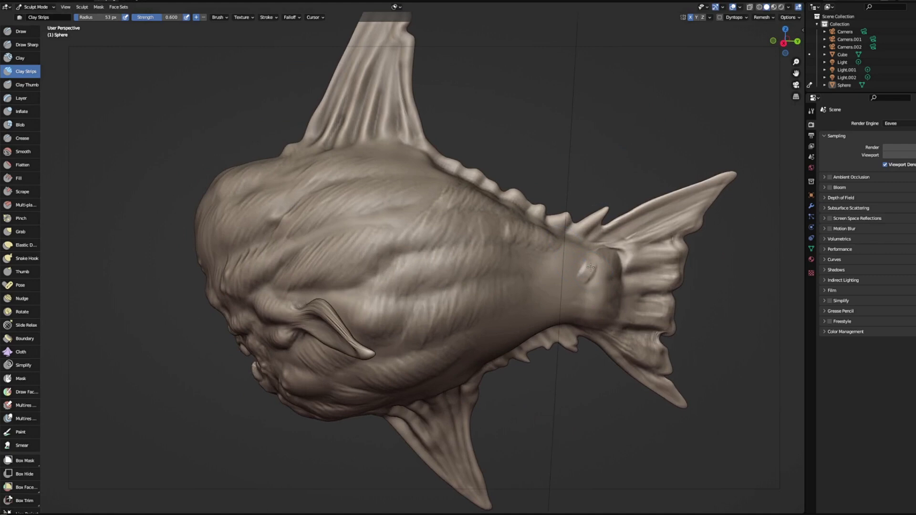
pyautogui.moveTo(591, 268)
pyautogui.mouseDown(button='middle')
pyautogui.moveTo(589, 291)
pyautogui.moveTo(628, 143)
pyautogui.moveTo(605, 157)
pyautogui.mouseUp(button='middle')
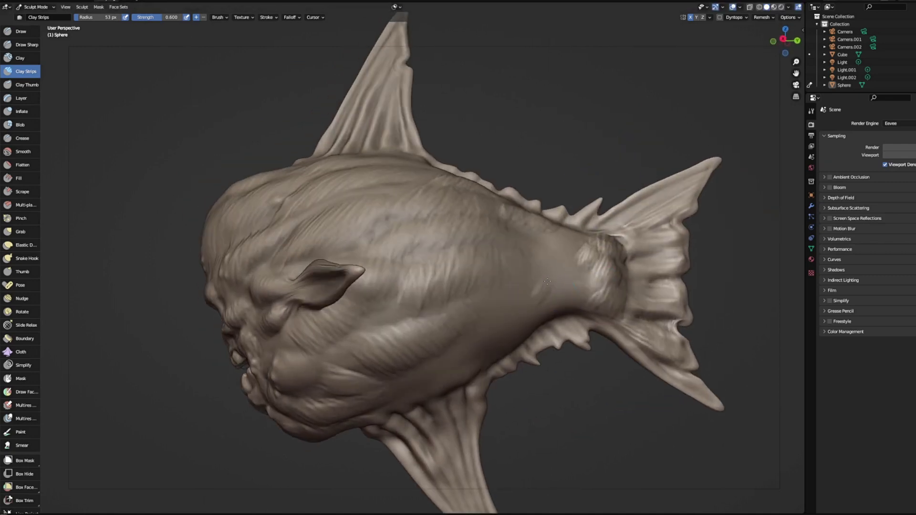
pyautogui.moveTo(579, 273)
pyautogui.mouseDown(button='middle')
pyautogui.moveTo(606, 106)
pyautogui.moveTo(638, 94)
pyautogui.moveTo(567, 171)
pyautogui.mouseUp(button='middle')
# Step: Layer broad skin folds over the rear and lower flank with a 103 px Clay Strips brush at 0.600 strength
pyautogui.moveTo(553, 265)
pyautogui.mouseDown(button='middle')
pyautogui.moveTo(545, 268)
pyautogui.moveTo(614, 133)
pyautogui.moveTo(495, 307)
pyautogui.mouseUp(button='middle')
pyautogui.rightClick(492, 305)
pyautogui.moveTo(467, 271)
pyautogui.mouseDown(button='middle')
pyautogui.moveTo(500, 306)
pyautogui.moveTo(547, 194)
pyautogui.mouseUp(button='middle')
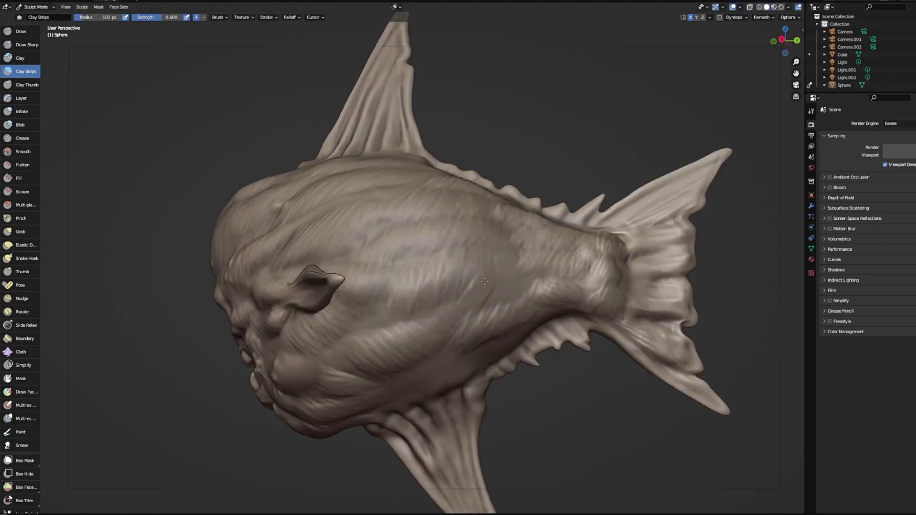
pyautogui.moveTo(558, 256); pyautogui.dragTo(432, 375, button='middle')
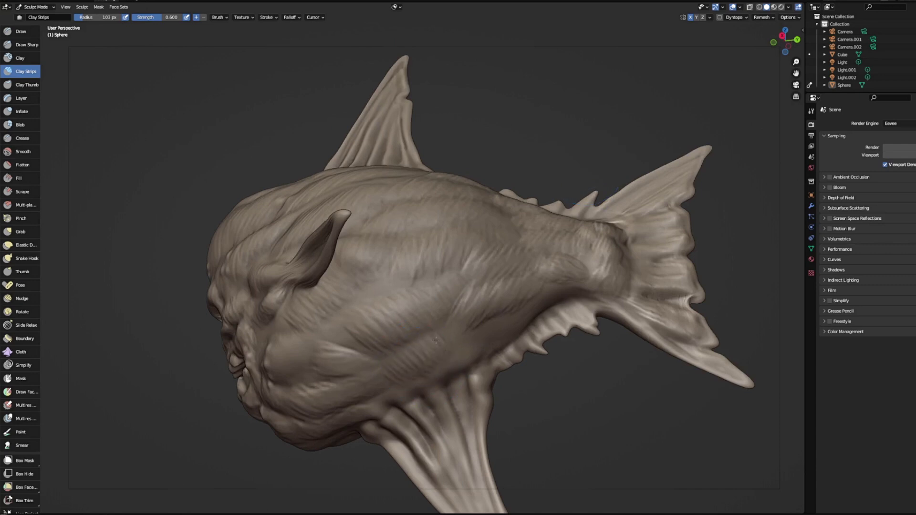
pyautogui.moveTo(483, 327)
pyautogui.mouseDown(button='middle')
pyautogui.moveTo(577, 409)
pyautogui.moveTo(552, 429)
pyautogui.moveTo(665, 139)
pyautogui.moveTo(654, 102)
pyautogui.moveTo(685, 93)
pyautogui.moveTo(531, 225)
pyautogui.mouseUp(button='middle')
# Step: Carve creases into the front of the forehead above the brow with a 66 px Draw Sharp brush at 0.500 strength
pyautogui.scroll(-5, 553, 262)
pyautogui.moveTo(578, 299)
pyautogui.mouseDown(button='middle')
pyautogui.moveTo(609, 328)
pyautogui.moveTo(606, 303)
pyautogui.moveTo(596, 328)
pyautogui.moveTo(681, 305)
pyautogui.moveTo(614, 317)
pyautogui.moveTo(598, 358)
pyautogui.moveTo(605, 352)
pyautogui.moveTo(592, 352)
pyautogui.moveTo(630, 366)
pyautogui.moveTo(581, 364)
pyautogui.mouseUp(button='middle')
pyautogui.scroll(2, 472, 275)
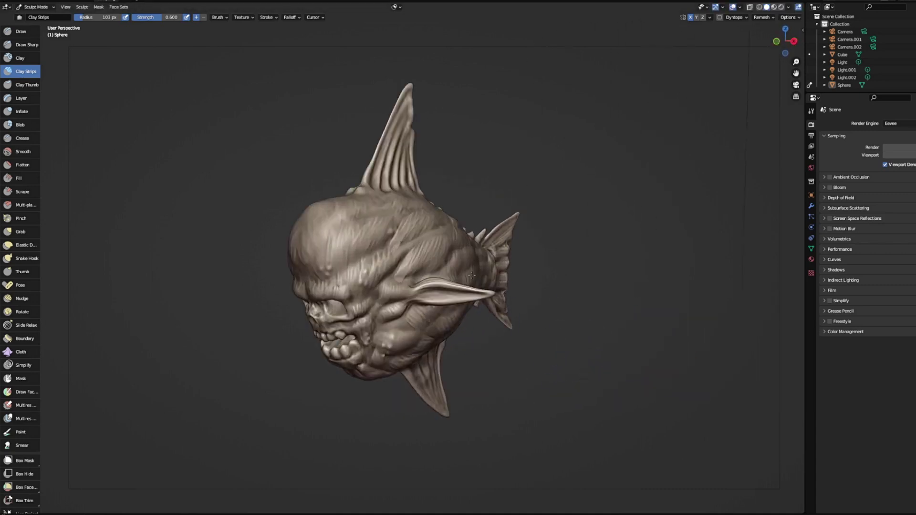
pyautogui.scroll(2, 471, 275)
pyautogui.moveTo(600, 193); pyautogui.dragTo(609, 205, button='middle')
pyautogui.click(28, 46)
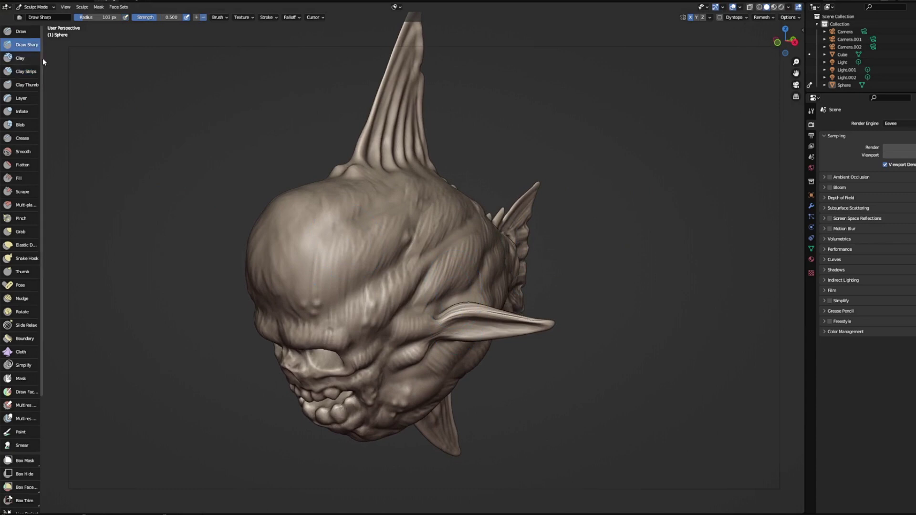
pyautogui.moveTo(299, 290); pyautogui.dragTo(290, 284, button='middle')
pyautogui.rightClick(294, 257)
pyautogui.moveTo(236, 256); pyautogui.dragTo(227, 254)
pyautogui.moveTo(285, 244)
pyautogui.mouseDown(button='middle')
pyautogui.moveTo(342, 261)
pyautogui.moveTo(231, 221)
pyautogui.moveTo(269, 247)
pyautogui.mouseUp(button='middle')
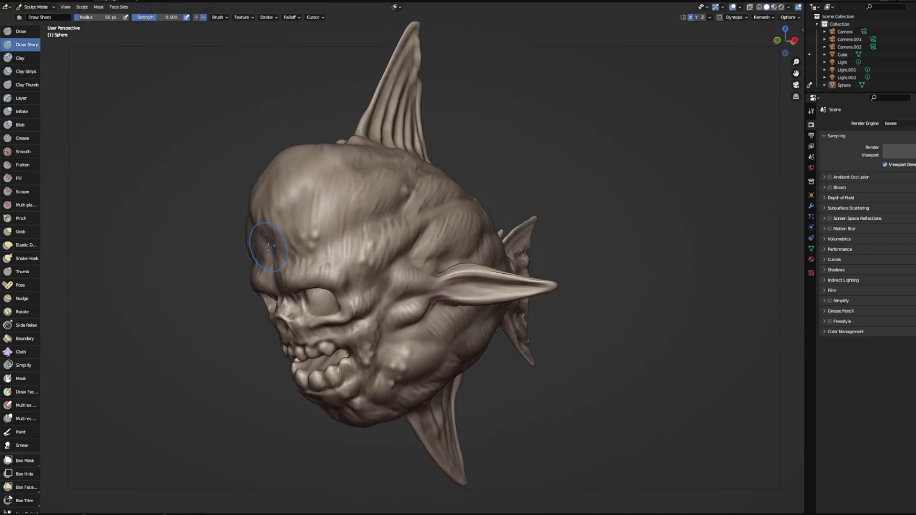
# Step: Carve finer slanted creases up the forehead from the brow with a 32 px Draw Sharp brush
pyautogui.rightClick(267, 220)
pyautogui.moveTo(260, 224); pyautogui.dragTo(234, 224)
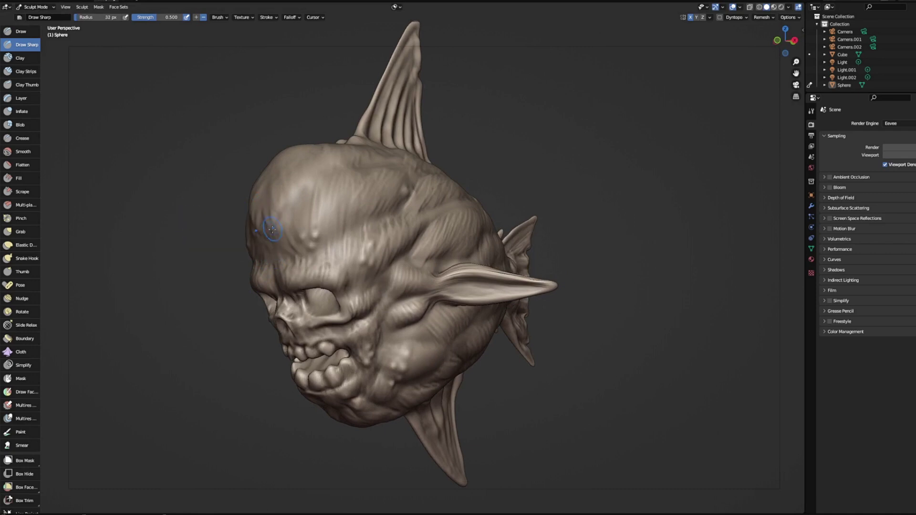
pyautogui.moveTo(266, 278); pyautogui.dragTo(240, 307, button='middle')
pyautogui.moveTo(317, 246); pyautogui.dragTo(337, 213)
pyautogui.moveTo(203, 350); pyautogui.dragTo(239, 353, button='middle')
pyautogui.moveTo(312, 223); pyautogui.dragTo(333, 181)
pyautogui.moveTo(248, 308); pyautogui.dragTo(222, 310, button='middle')
pyautogui.moveTo(285, 218); pyautogui.dragTo(303, 184)
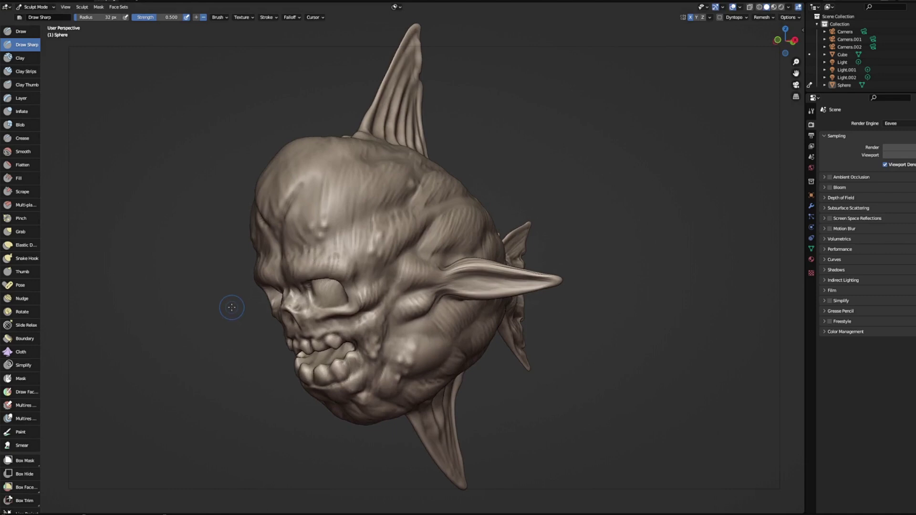
# Step: Deepen the creases over the forehead and the side of the skull with a 57 px Draw Sharp brush
pyautogui.rightClick(267, 227)
pyautogui.click(268, 227)
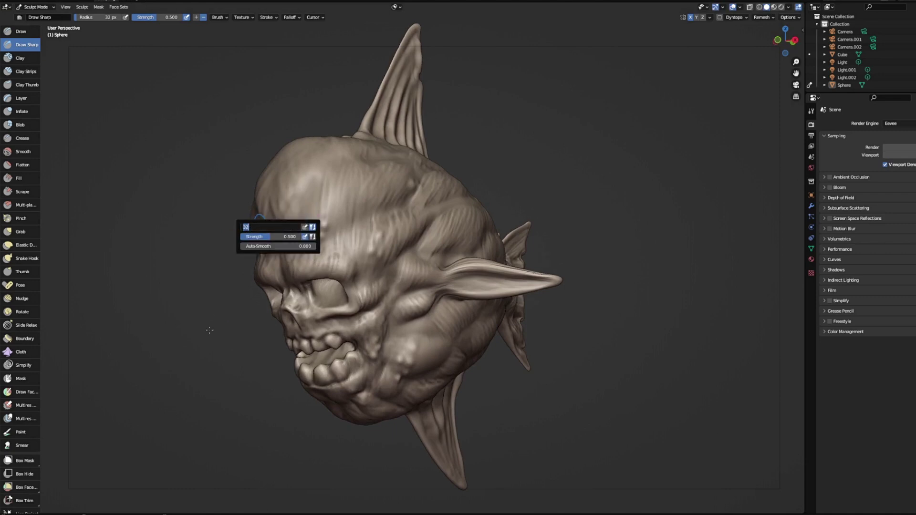
pyautogui.write('57')
pyautogui.press('Return')
pyautogui.moveTo(210, 331); pyautogui.dragTo(311, 252, button='middle')
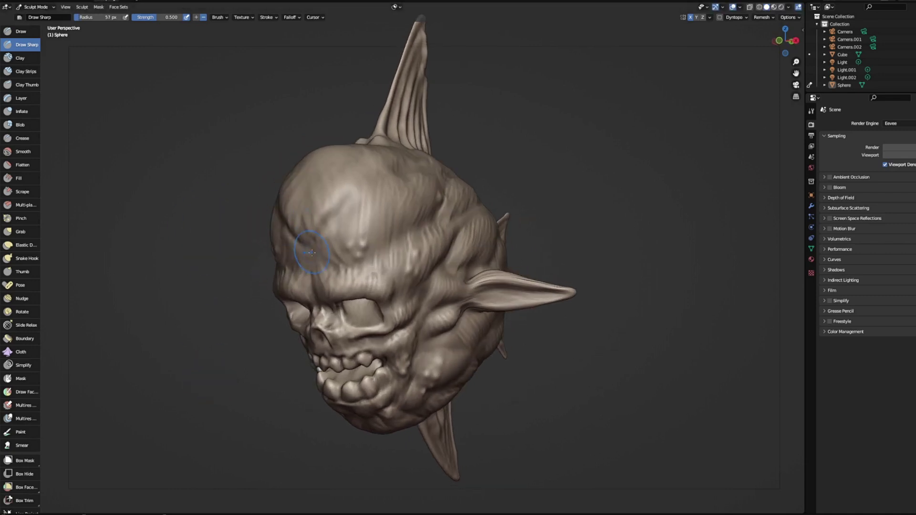
pyautogui.moveTo(260, 348)
pyautogui.mouseDown(button='middle')
pyautogui.moveTo(228, 388)
pyautogui.moveTo(239, 380)
pyautogui.moveTo(239, 413)
pyautogui.moveTo(284, 258)
pyautogui.mouseUp(button='middle')
pyautogui.moveTo(321, 201)
pyautogui.mouseDown(button='middle')
pyautogui.moveTo(210, 318)
pyautogui.moveTo(314, 219)
pyautogui.moveTo(194, 276)
pyautogui.moveTo(413, 194)
pyautogui.mouseUp(button='middle')
pyautogui.moveTo(345, 249)
pyautogui.mouseDown(button='middle')
pyautogui.moveTo(332, 257)
pyautogui.moveTo(394, 202)
pyautogui.mouseUp(button='middle')
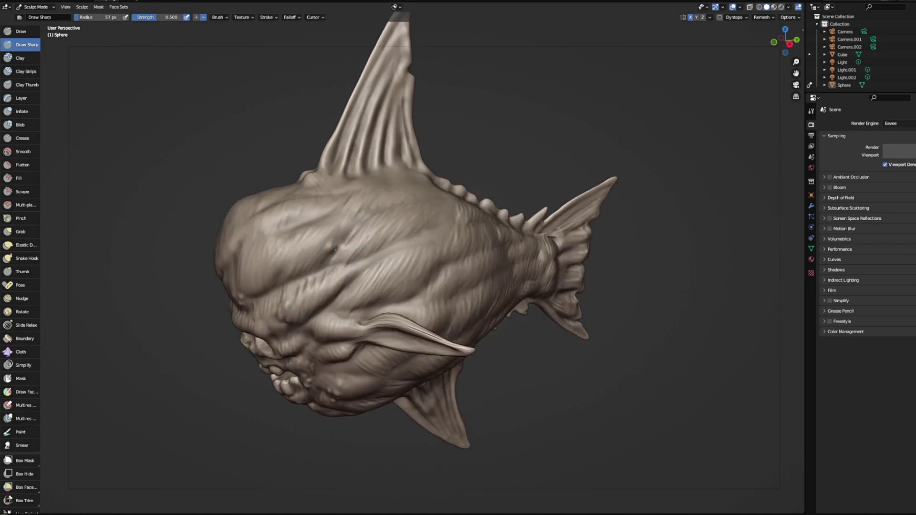
# Step: Add clay buildup to the front of the forehead with a 57 px Clay Strips brush at 0.600 strength
pyautogui.moveTo(385, 258); pyautogui.dragTo(388, 202, button='middle')
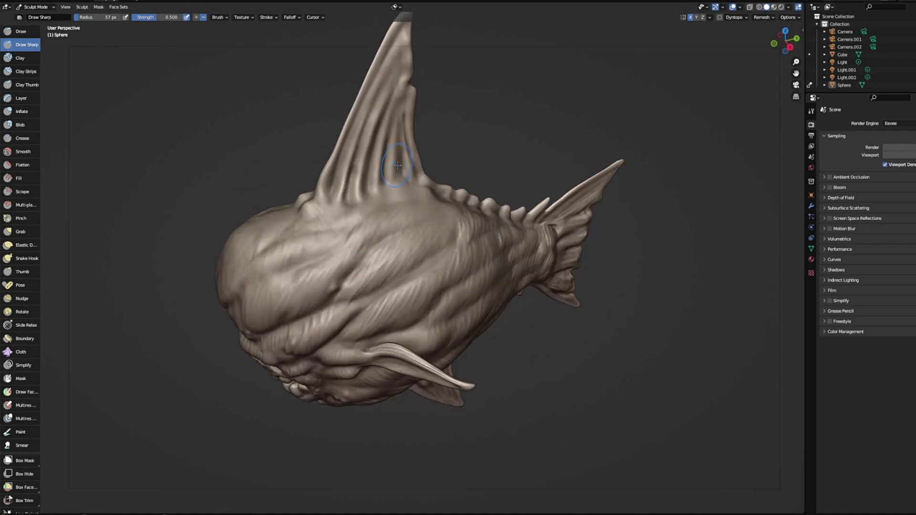
pyautogui.moveTo(172, 154)
pyautogui.mouseDown(button='middle')
pyautogui.moveTo(219, 153)
pyautogui.moveTo(164, 157)
pyautogui.mouseUp(button='middle')
pyautogui.moveTo(364, 245); pyautogui.dragTo(452, 183, button='middle')
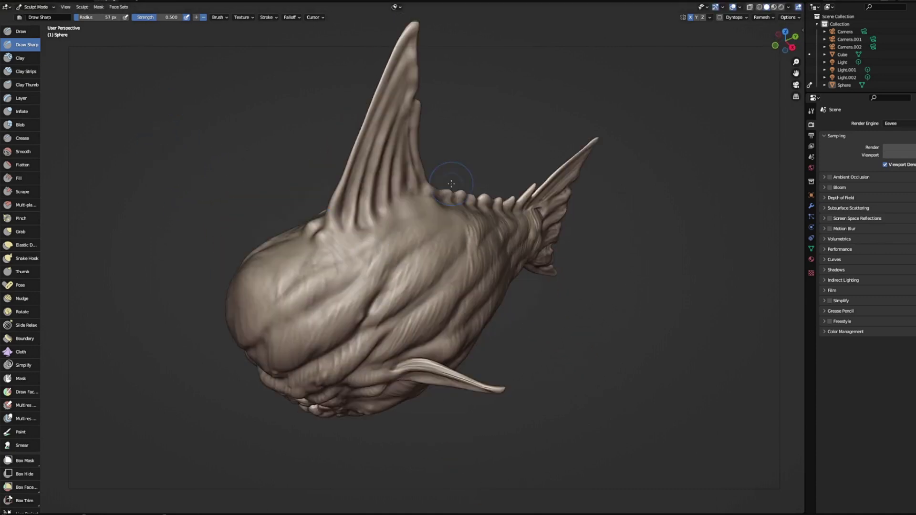
pyautogui.moveTo(286, 250); pyautogui.dragTo(284, 223, button='middle')
pyautogui.moveTo(41, 53); pyautogui.dragTo(59, 59)
pyautogui.moveTo(137, 106); pyautogui.dragTo(421, 225, button='middle')
pyautogui.moveTo(314, 231)
pyautogui.mouseDown(button='middle')
pyautogui.moveTo(518, 119)
pyautogui.moveTo(534, 127)
pyautogui.mouseUp(button='middle')
pyautogui.press('c')
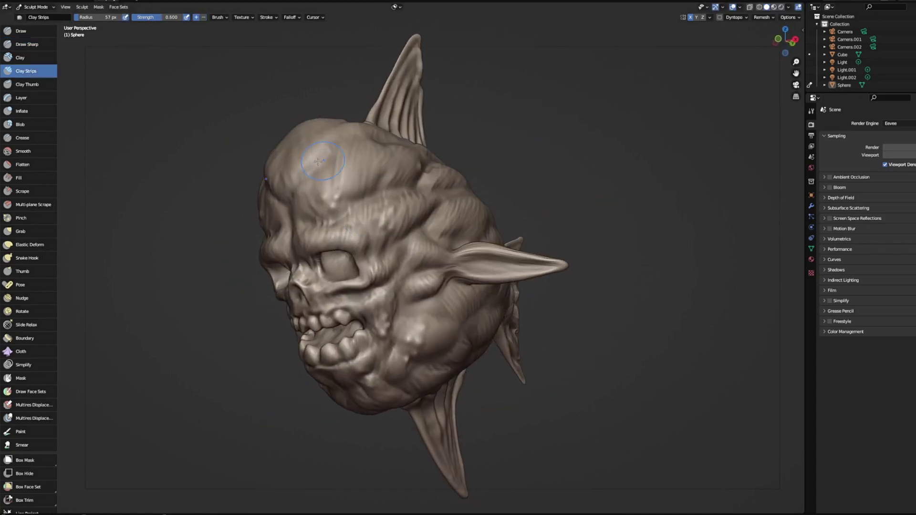
pyautogui.moveTo(295, 222); pyautogui.dragTo(326, 180)
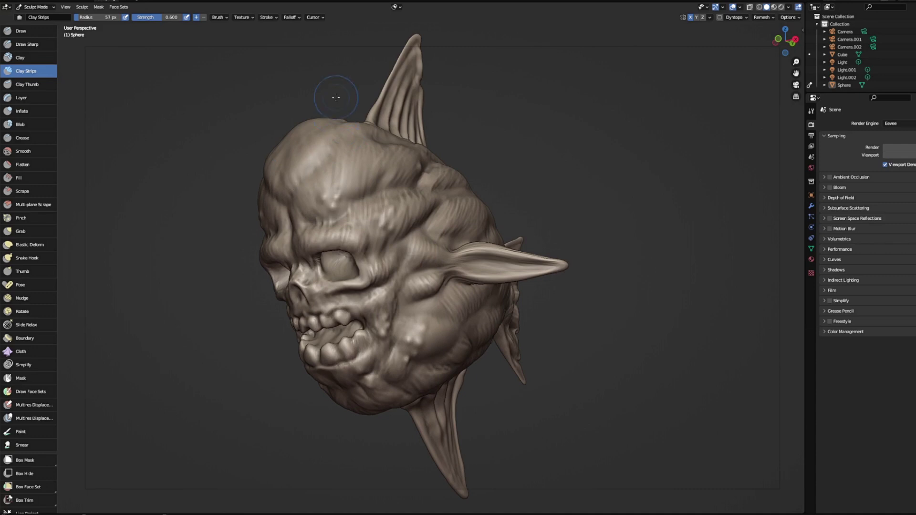
# Step: Build up the gum edges around the teeth and the mouth corner with a 20 px Draw brush at 0.500 strength
pyautogui.moveTo(336, 97); pyautogui.dragTo(223, 290, button='middle')
pyautogui.moveTo(215, 418)
pyautogui.mouseDown(button='middle')
pyautogui.moveTo(243, 411)
pyautogui.moveTo(230, 395)
pyautogui.mouseUp(button='middle')
pyautogui.rightClick(317, 282)
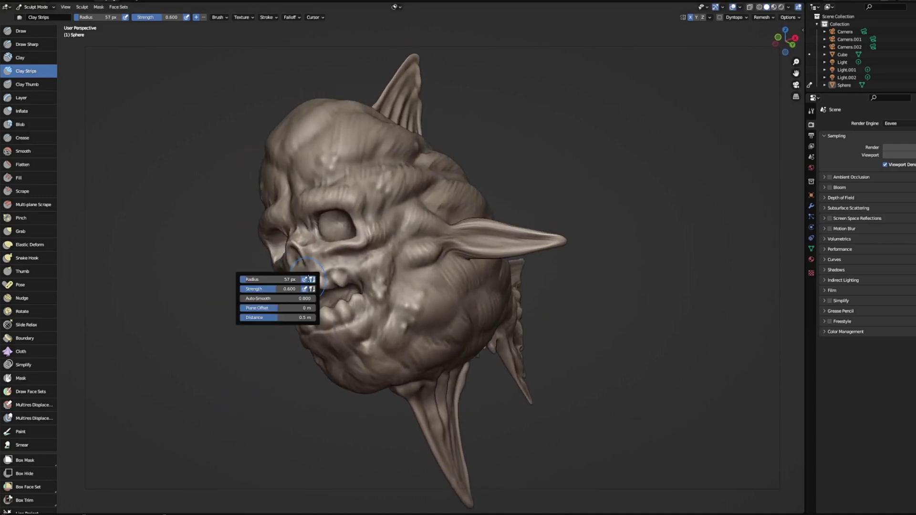
pyautogui.click(23, 31)
pyautogui.moveTo(202, 282); pyautogui.dragTo(222, 280, button='middle')
pyautogui.rightClick(336, 260)
pyautogui.moveTo(309, 256); pyautogui.dragTo(304, 256)
pyautogui.scroll(-3, 267, 266)
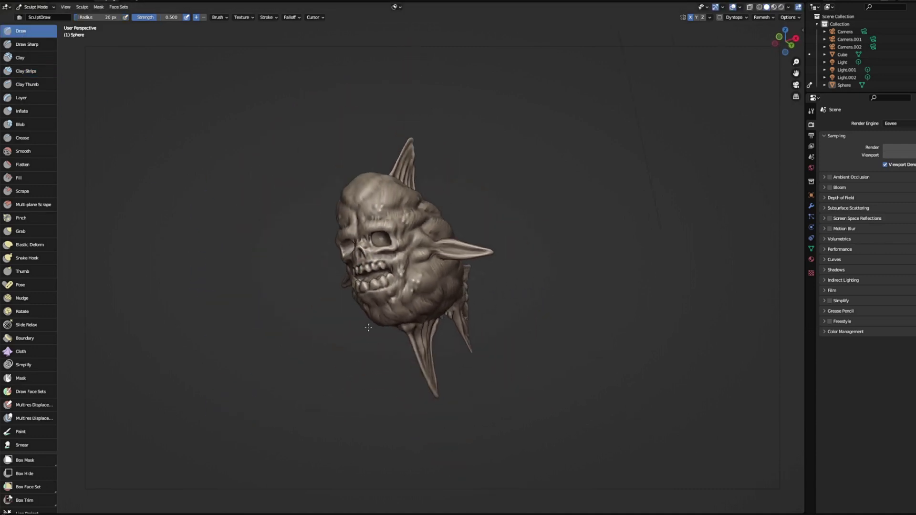
pyautogui.scroll(5, 267, 266)
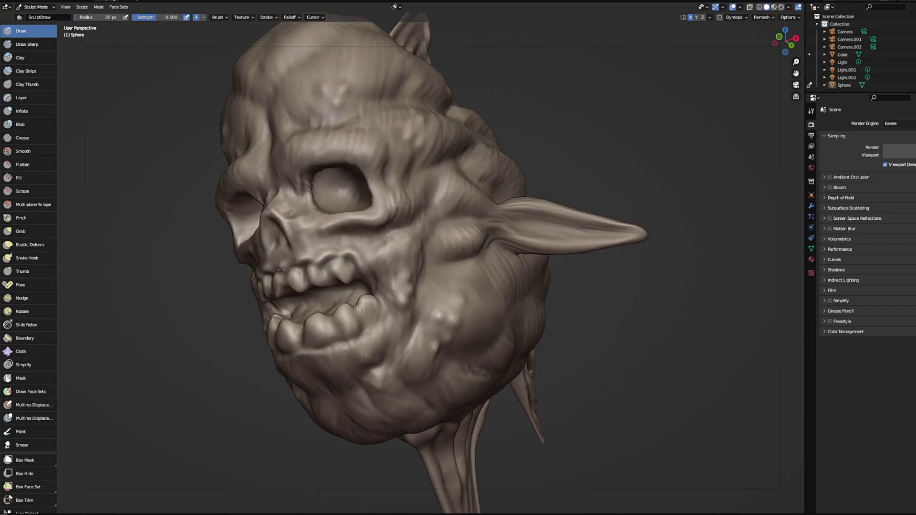
pyautogui.moveTo(305, 276); pyautogui.dragTo(331, 277, button='middle')
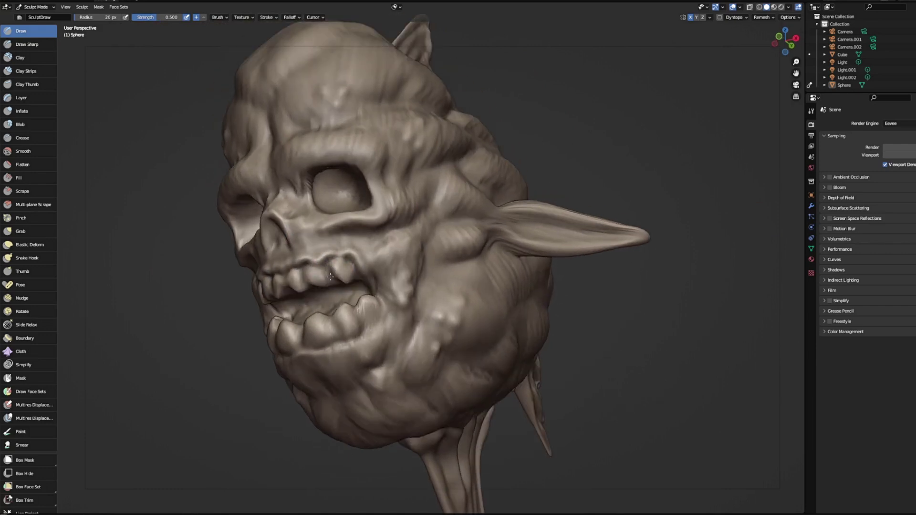
pyautogui.moveTo(378, 295)
pyautogui.mouseDown()
pyautogui.moveTo(368, 335)
pyautogui.moveTo(339, 349)
pyautogui.moveTo(391, 327)
pyautogui.mouseUp()
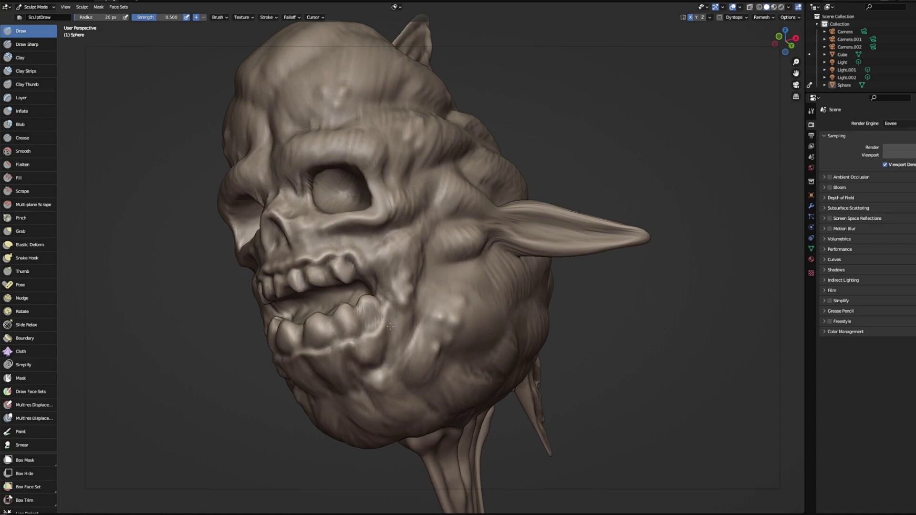
pyautogui.moveTo(232, 372); pyautogui.dragTo(252, 259, button='middle')
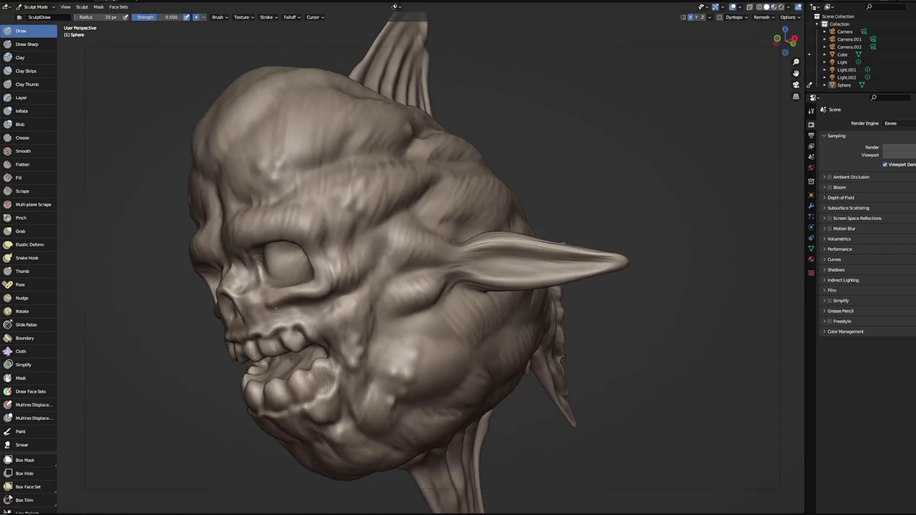
# Step: Change the viewport MatCap to the light grey one, with the whole fish in view
pyautogui.moveTo(336, 145)
pyautogui.mouseDown(button='middle')
pyautogui.moveTo(668, 147)
pyautogui.moveTo(690, 133)
pyautogui.moveTo(619, 266)
pyautogui.moveTo(676, 302)
pyautogui.moveTo(665, 342)
pyautogui.moveTo(595, 343)
pyautogui.moveTo(629, 314)
pyautogui.moveTo(587, 313)
pyautogui.mouseUp(button='middle')
pyautogui.scroll(-5, 619, 266)
pyautogui.click(788, 7)
pyautogui.click(786, 62)
pyautogui.click(651, 90)
pyautogui.moveTo(632, 118)
pyautogui.mouseDown(button='middle')
pyautogui.moveTo(650, 205)
pyautogui.moveTo(696, 205)
pyautogui.moveTo(657, 205)
pyautogui.moveTo(659, 237)
pyautogui.mouseUp(button='middle')
# Step: Pull the fin edges, ridge spikes and teeth into sharper points with a 20 px Snake Hook brush at 1.000 strength
pyautogui.click(29, 258)
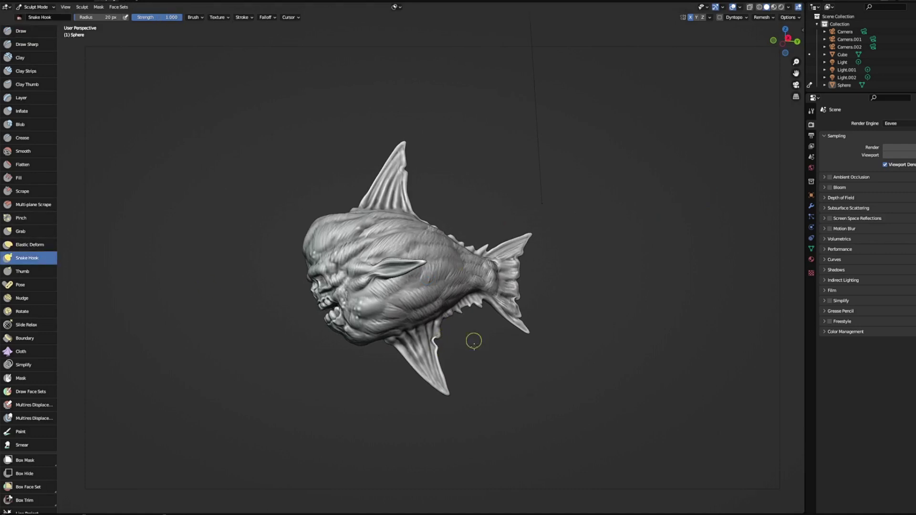
pyautogui.moveTo(480, 374); pyautogui.dragTo(407, 358, button='middle')
pyautogui.moveTo(391, 406); pyautogui.dragTo(395, 409, button='middle')
pyautogui.moveTo(377, 175); pyautogui.dragTo(485, 172, button='middle')
pyautogui.scroll(3, 485, 172)
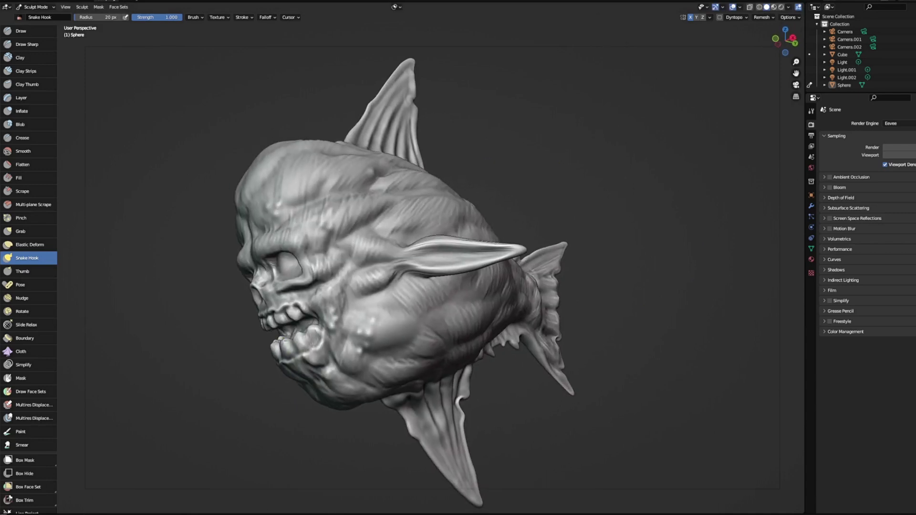
pyautogui.moveTo(313, 336); pyautogui.dragTo(379, 273, button='middle')
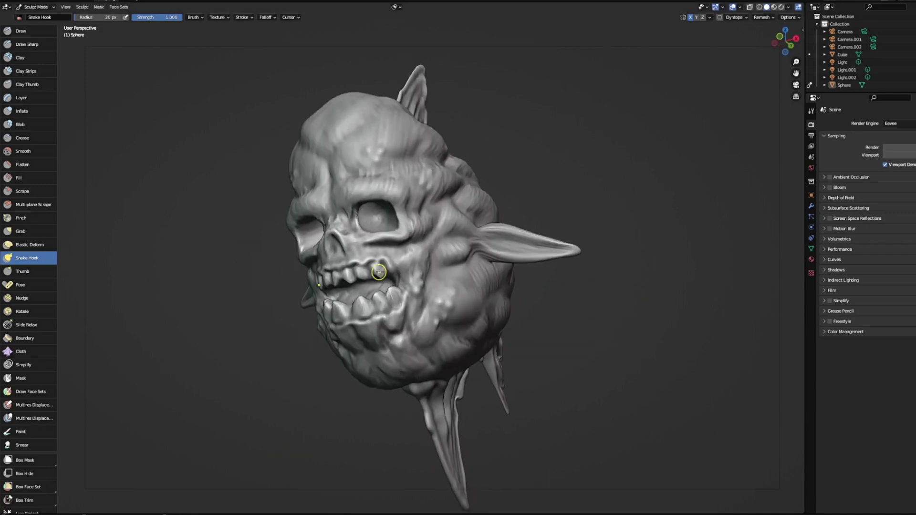
pyautogui.scroll(-3, 473, 172)
pyautogui.moveTo(526, 97)
pyautogui.mouseDown(button='middle')
pyautogui.moveTo(473, 172)
pyautogui.moveTo(497, 160)
pyautogui.moveTo(559, 172)
pyautogui.moveTo(486, 141)
pyautogui.moveTo(460, 167)
pyautogui.moveTo(493, 124)
pyautogui.moveTo(486, 119)
pyautogui.moveTo(510, 107)
pyautogui.moveTo(499, 96)
pyautogui.mouseUp(button='middle')
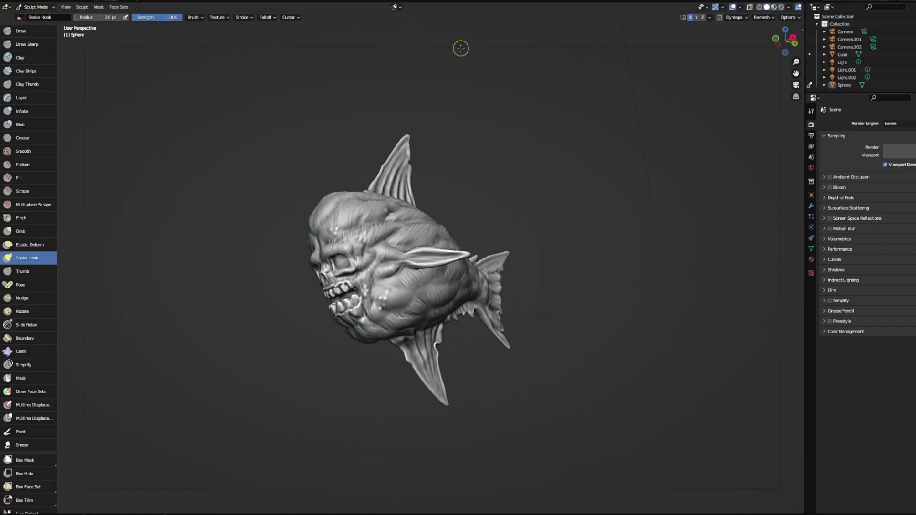
# Step: Tighten the fins and back ridge with a 70 px Pinch brush at 0.500 strength
pyautogui.moveTo(611, 252); pyautogui.dragTo(491, 314, button='middle')
pyautogui.click(21, 218)
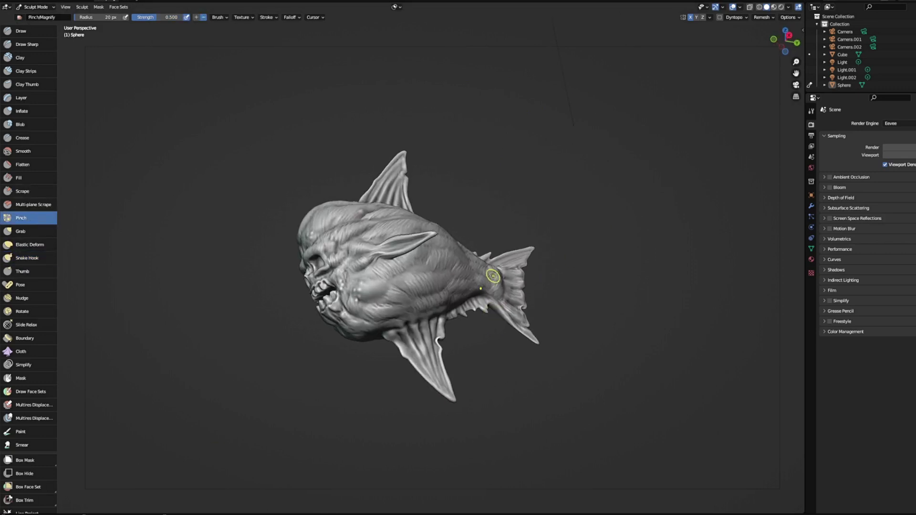
pyautogui.rightClick(492, 275)
pyautogui.moveTo(518, 320); pyautogui.dragTo(612, 244, button='middle')
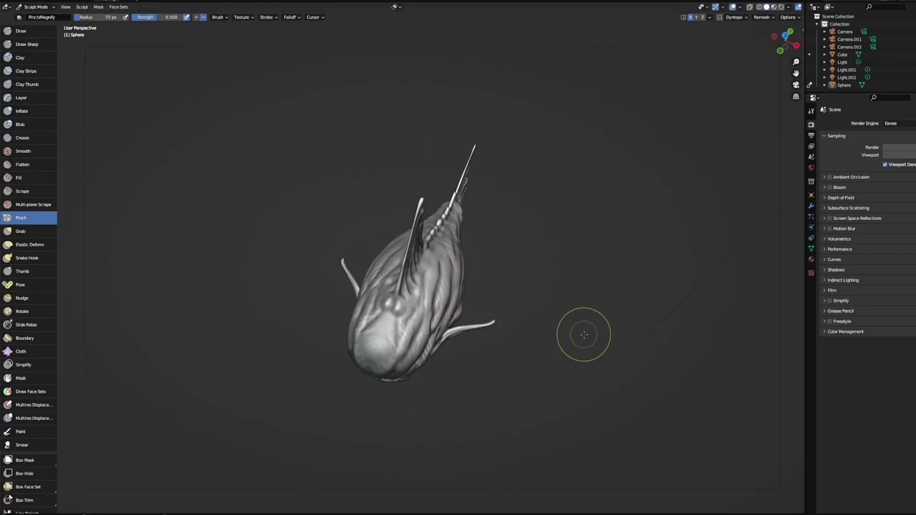
pyautogui.moveTo(582, 384); pyautogui.dragTo(432, 365, button='middle')
pyautogui.rightClick(432, 365)
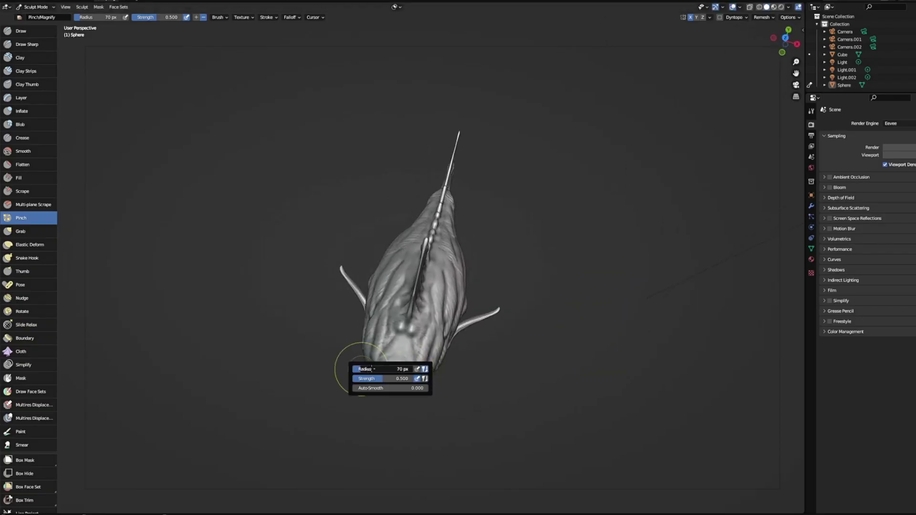
# Step: Reshape the chin and lower belly with a 132 px Grab brush at 0.400 strength
pyautogui.press('g')
pyautogui.moveTo(419, 399)
pyautogui.mouseDown(button='middle')
pyautogui.moveTo(440, 333)
pyautogui.moveTo(487, 292)
pyautogui.moveTo(534, 183)
pyautogui.moveTo(512, 147)
pyautogui.mouseUp(button='middle')
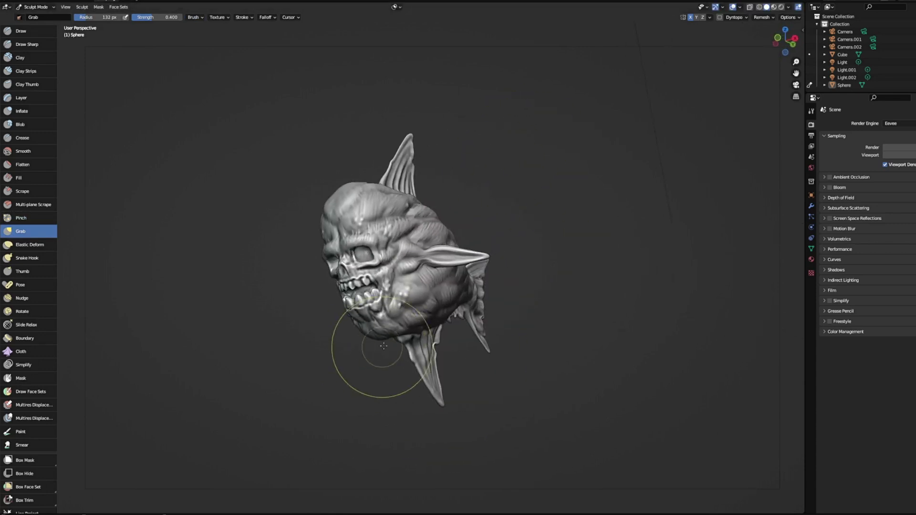
pyautogui.moveTo(368, 348); pyautogui.dragTo(385, 337, button='middle')
pyautogui.moveTo(385, 337); pyautogui.dragTo(392, 345)
pyautogui.moveTo(407, 339); pyautogui.dragTo(430, 332, button='middle')
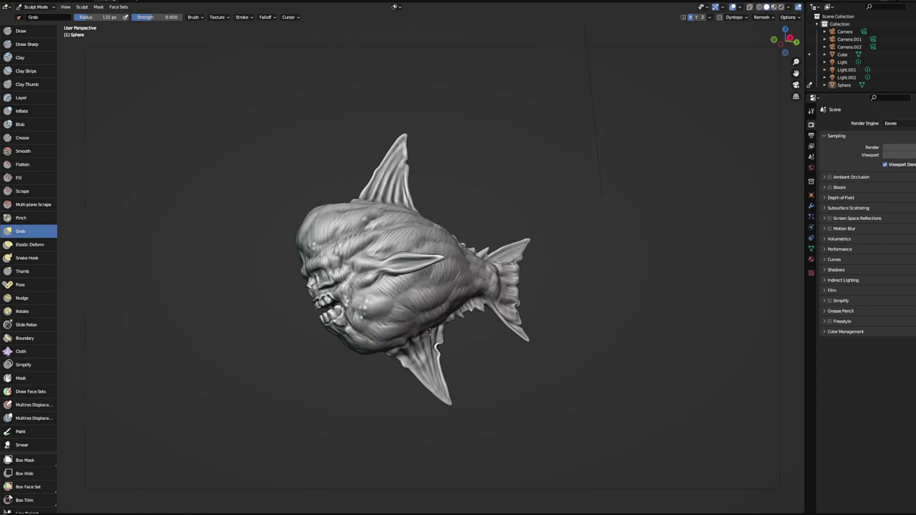
pyautogui.moveTo(428, 380); pyautogui.dragTo(527, 181, button='middle')
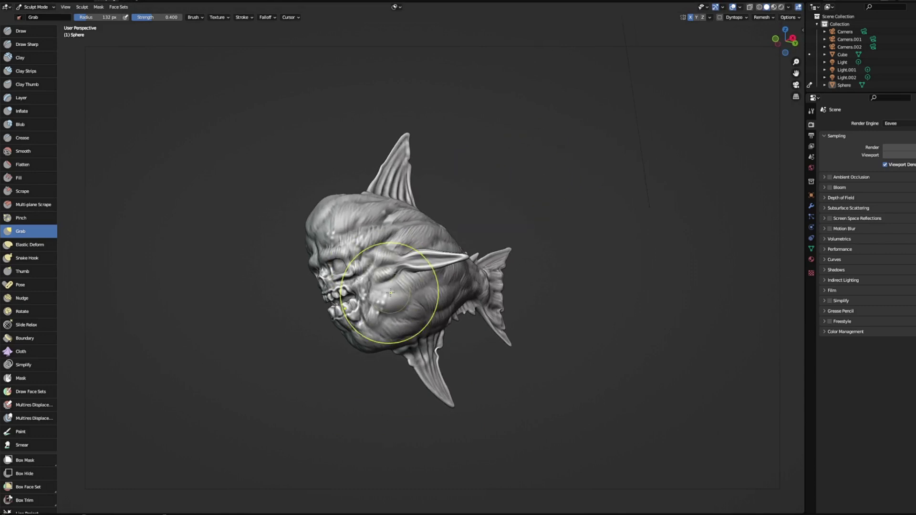
# Step: Adjust the lower jaw and the front profile of the face with a 91 px Grab brush at 0.400 strength
pyautogui.rightClick(313, 361)
pyautogui.moveTo(277, 361); pyautogui.dragTo(271, 361)
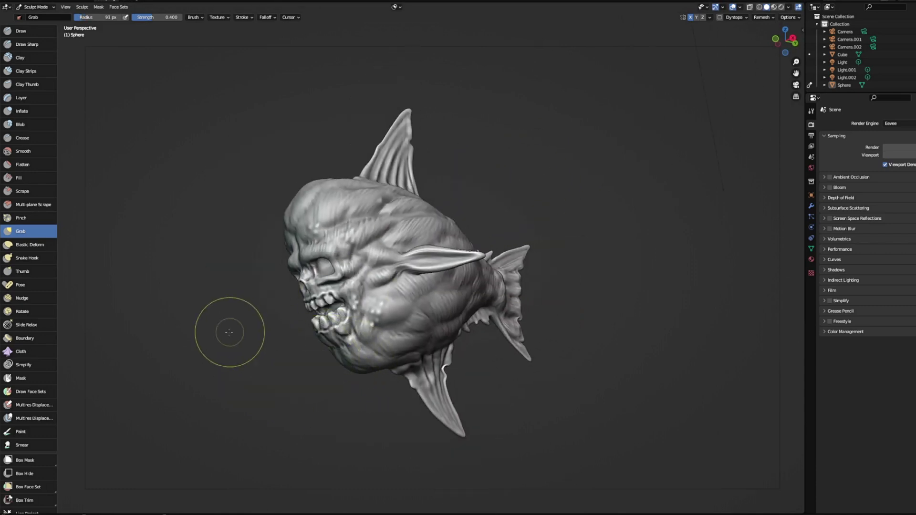
pyautogui.moveTo(339, 419); pyautogui.dragTo(336, 362, button='middle')
pyautogui.moveTo(536, 180)
pyautogui.mouseDown(button='middle')
pyautogui.moveTo(559, 172)
pyautogui.moveTo(428, 121)
pyautogui.moveTo(496, 191)
pyautogui.moveTo(480, 202)
pyautogui.moveTo(515, 179)
pyautogui.moveTo(530, 140)
pyautogui.moveTo(525, 123)
pyautogui.moveTo(529, 167)
pyautogui.moveTo(544, 143)
pyautogui.moveTo(525, 162)
pyautogui.mouseUp(button='middle')
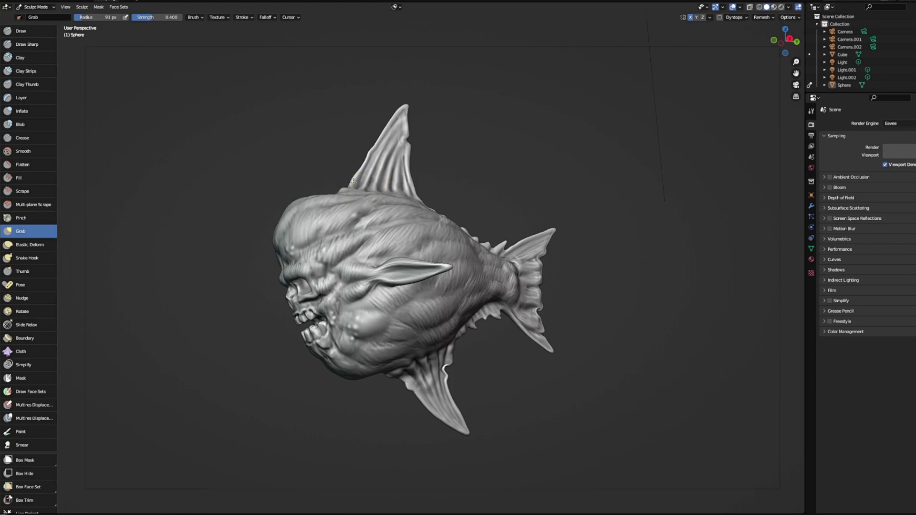
pyautogui.moveTo(298, 195); pyautogui.dragTo(284, 213, button='middle')
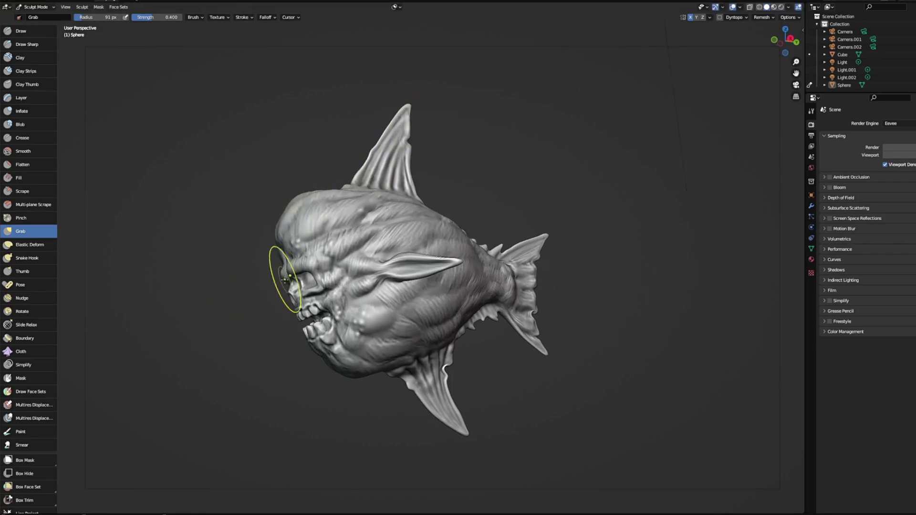
pyautogui.moveTo(259, 343); pyautogui.dragTo(277, 365, button='middle')
pyautogui.moveTo(348, 380); pyautogui.dragTo(435, 406, button='middle')
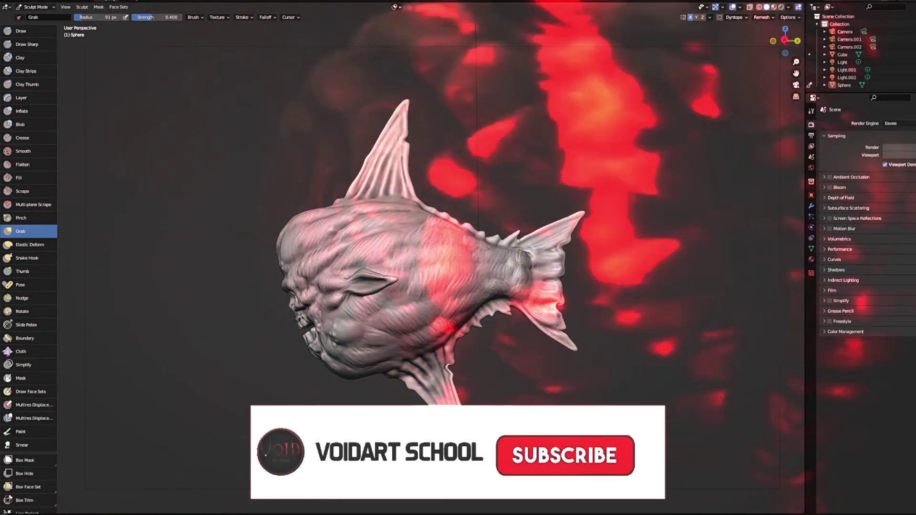
pyautogui.moveTo(525, 165)
pyautogui.mouseDown(button='middle')
pyautogui.moveTo(582, 141)
pyautogui.moveTo(574, 129)
pyautogui.moveTo(583, 133)
pyautogui.mouseUp(button='middle')
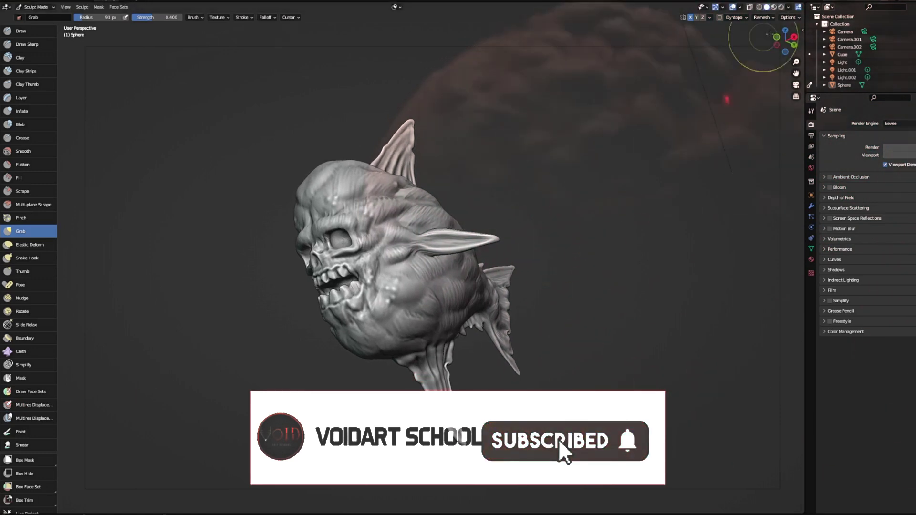
# Step: Check the sculpt in rendered and material preview shading, ending in solid shading
pyautogui.click(782, 7)
pyautogui.click(774, 8)
pyautogui.click(767, 9)
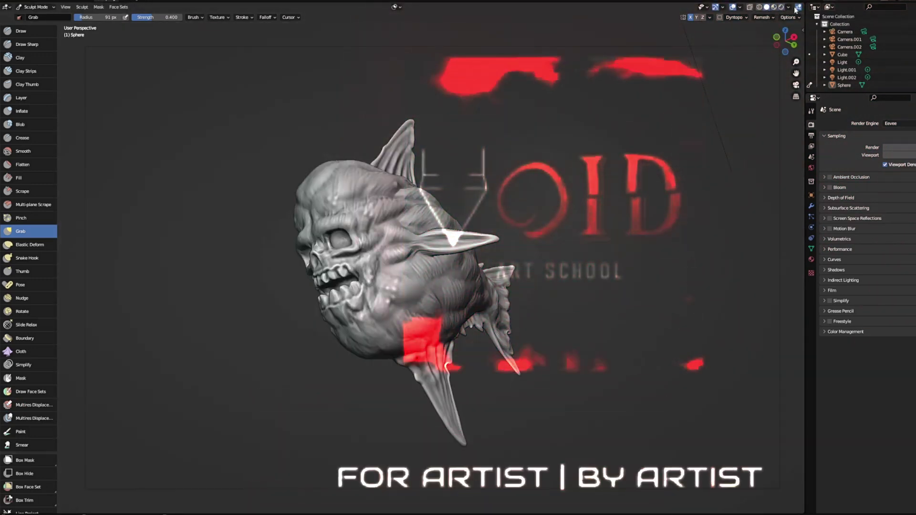
# Step: Apply the brown clay MatCap to the viewport and view the fish's face with it
pyautogui.click(788, 8)
pyautogui.click(781, 62)
pyautogui.click(674, 90)
pyautogui.moveTo(606, 171); pyautogui.dragTo(621, 192, button='middle')
# Step: Change the viewport MatCap to the dark, nearly black one
pyautogui.click(788, 8)
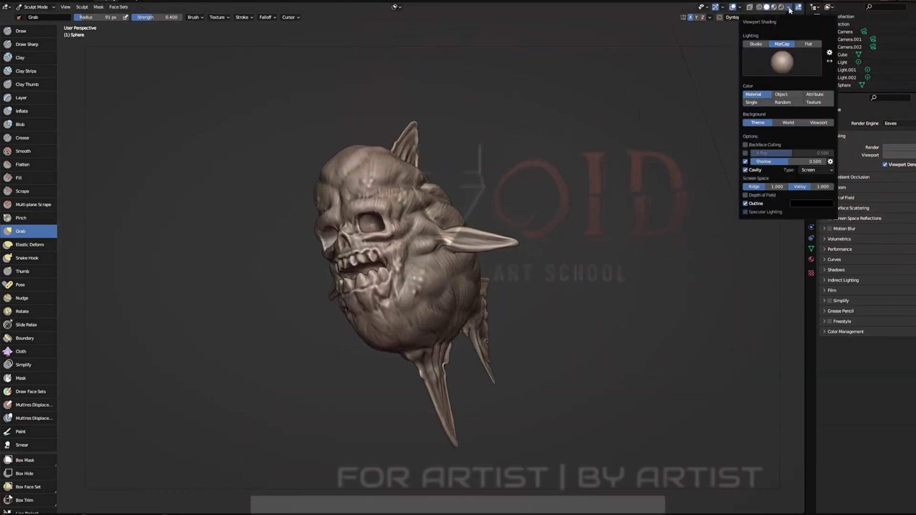
pyautogui.click(784, 62)
pyautogui.click(694, 96)
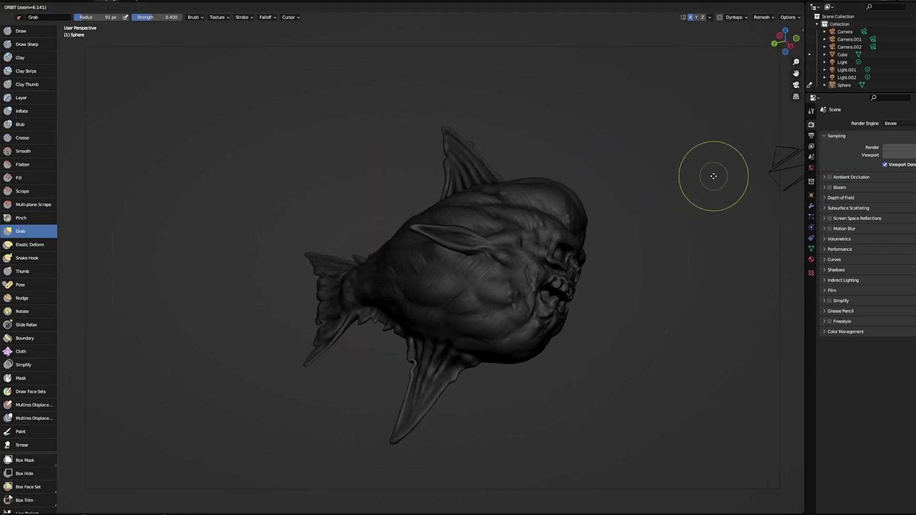